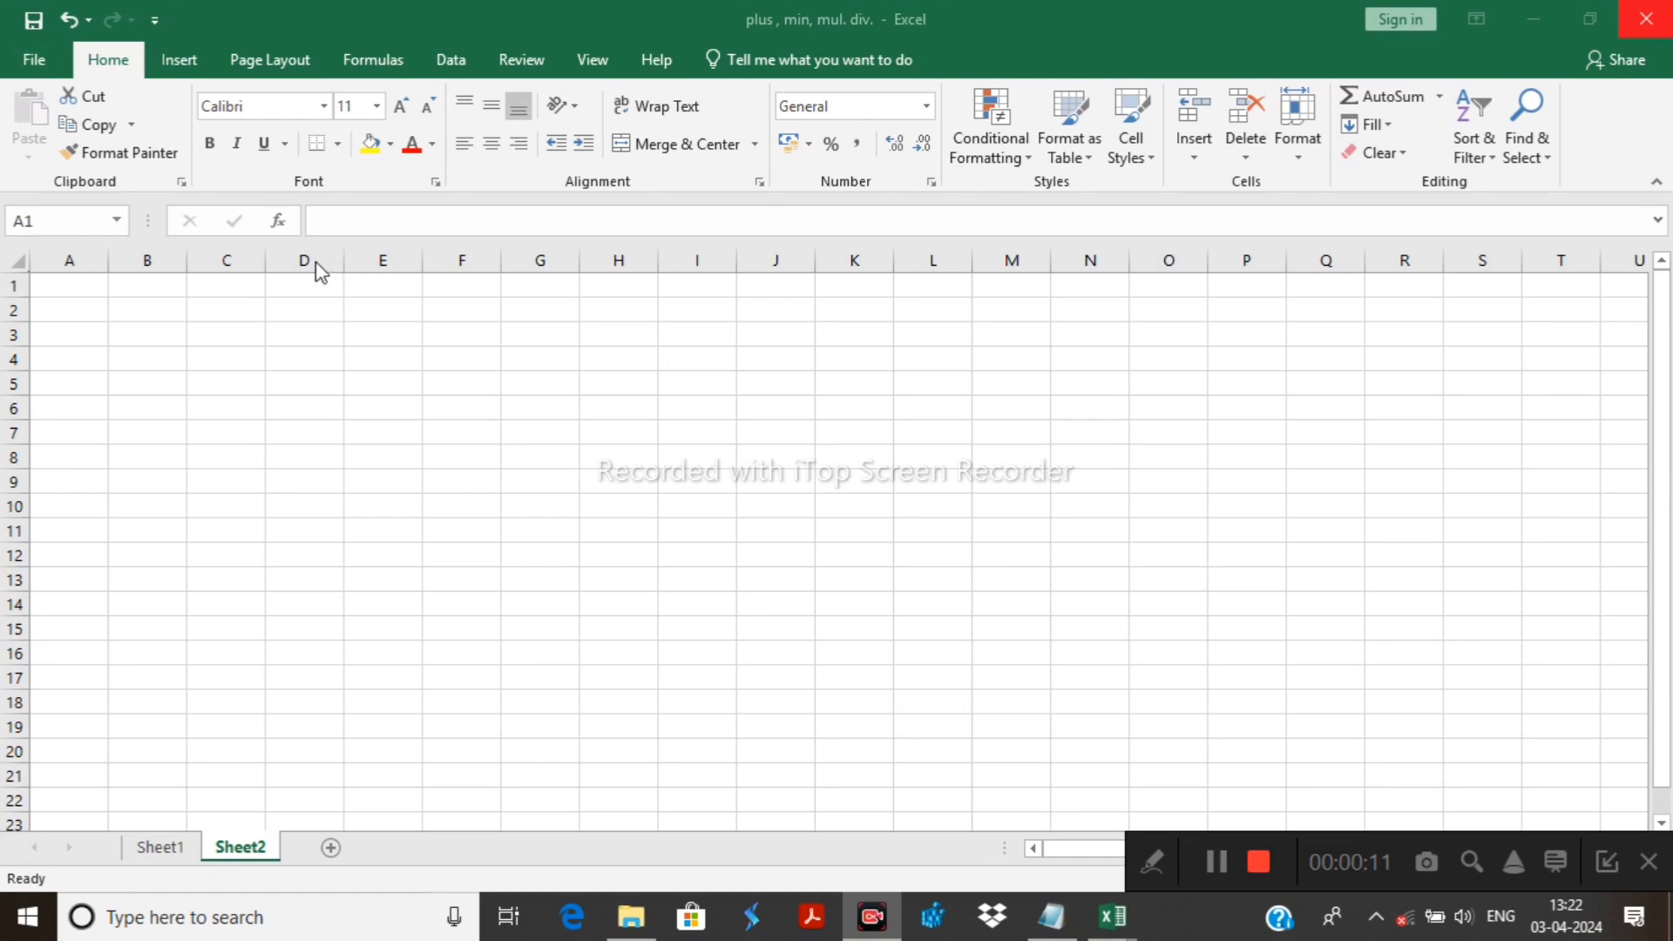
Widen columns D and M to roughly one and a half times the default column width.
left_click(315, 256)
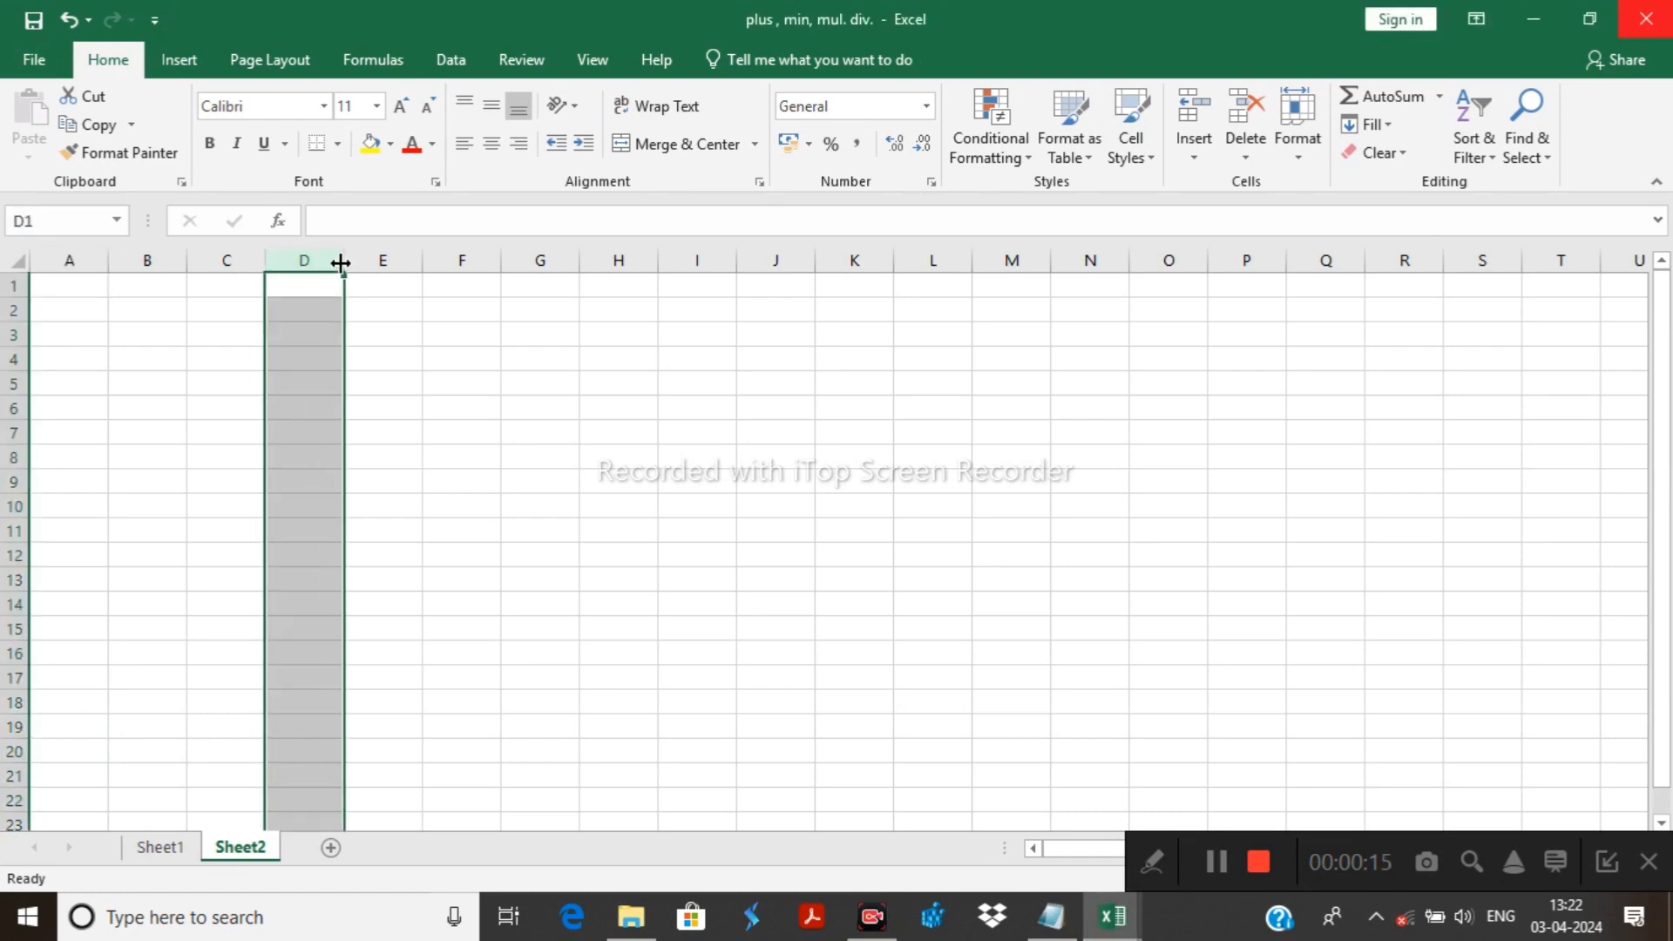
left_click_drag(344, 262, 394, 267)
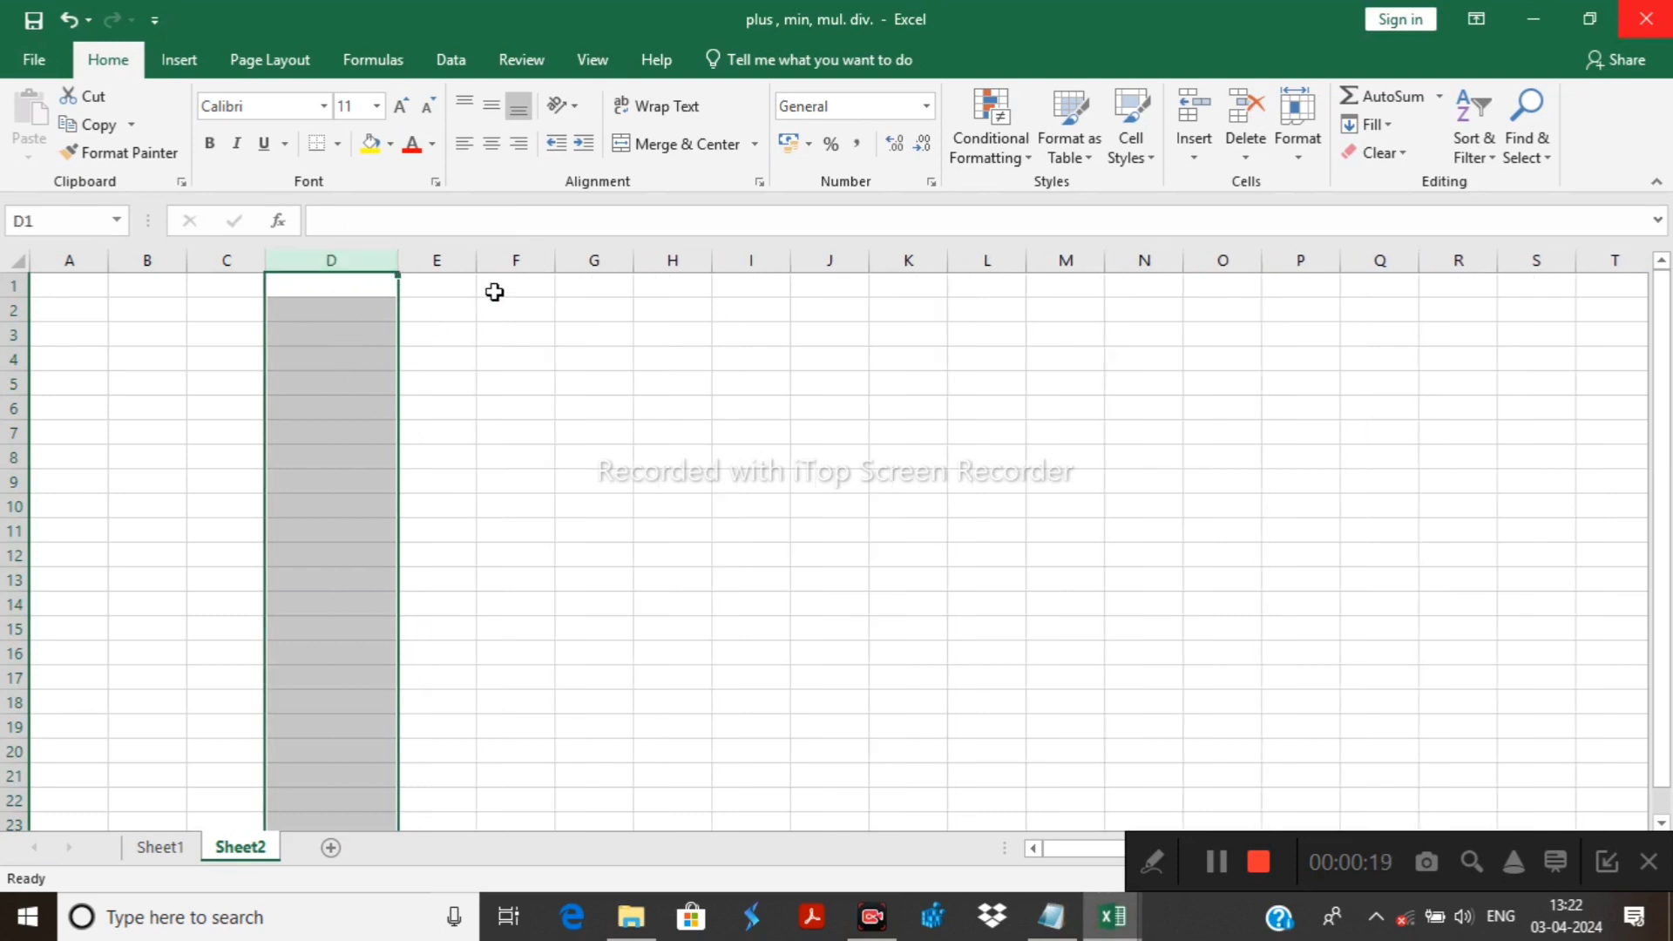
left_click(1066, 262)
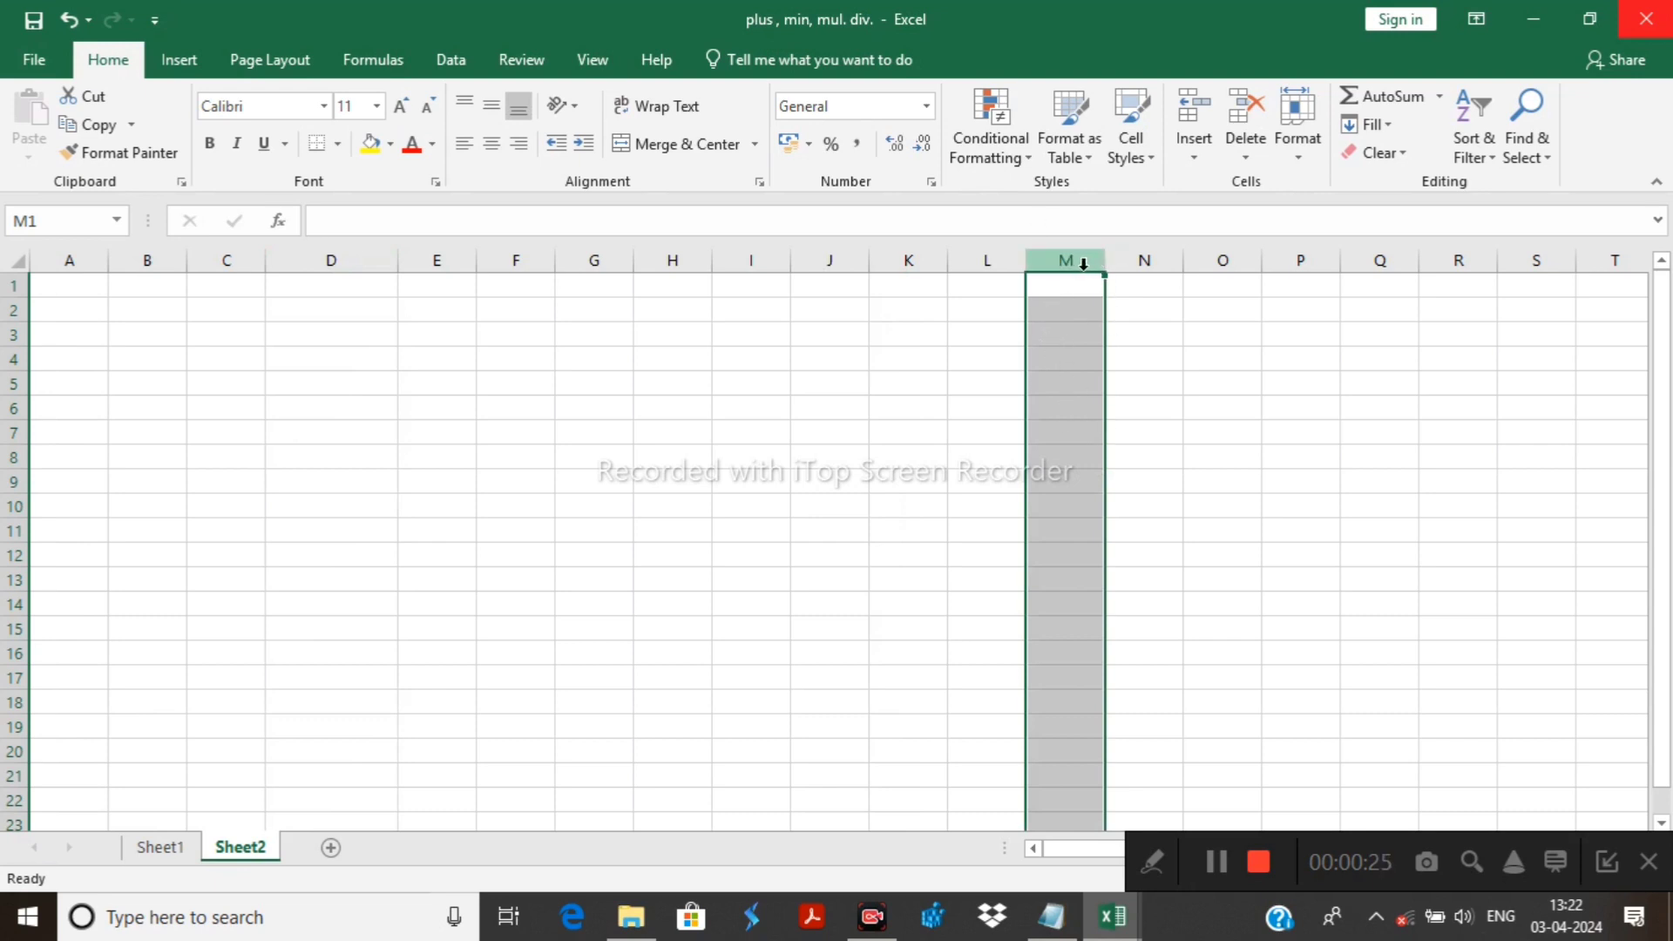
left_click_drag(1103, 263, 1160, 265)
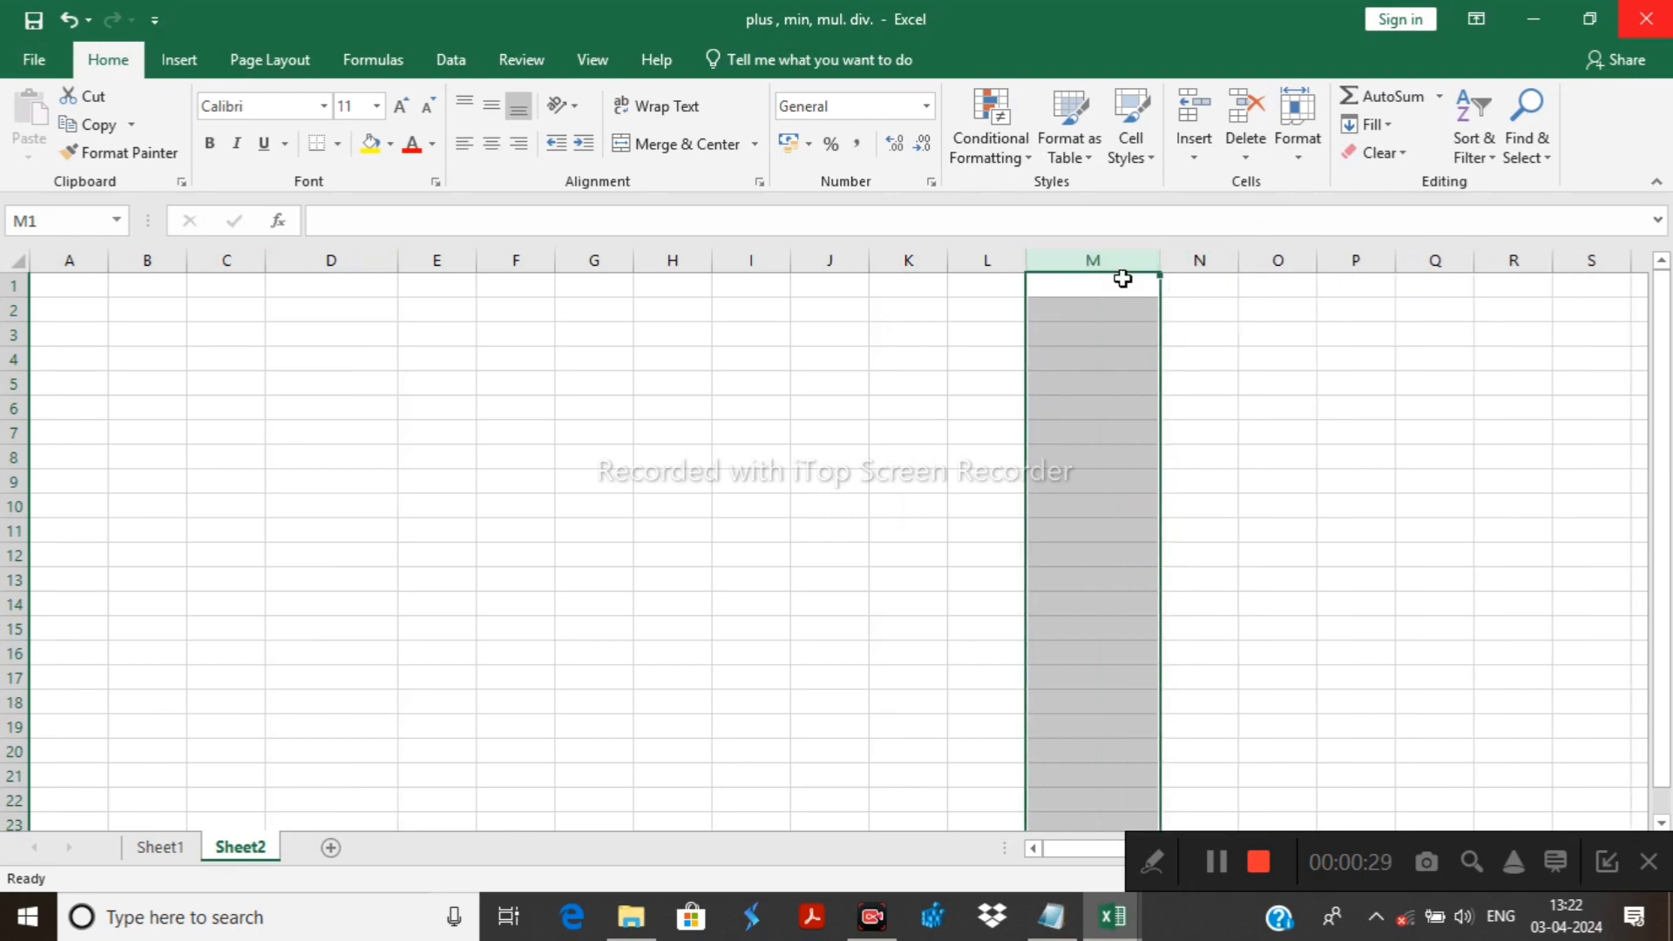
Narrow column M to about the same width as its neighbouring columns.
mouse_move(872, 916)
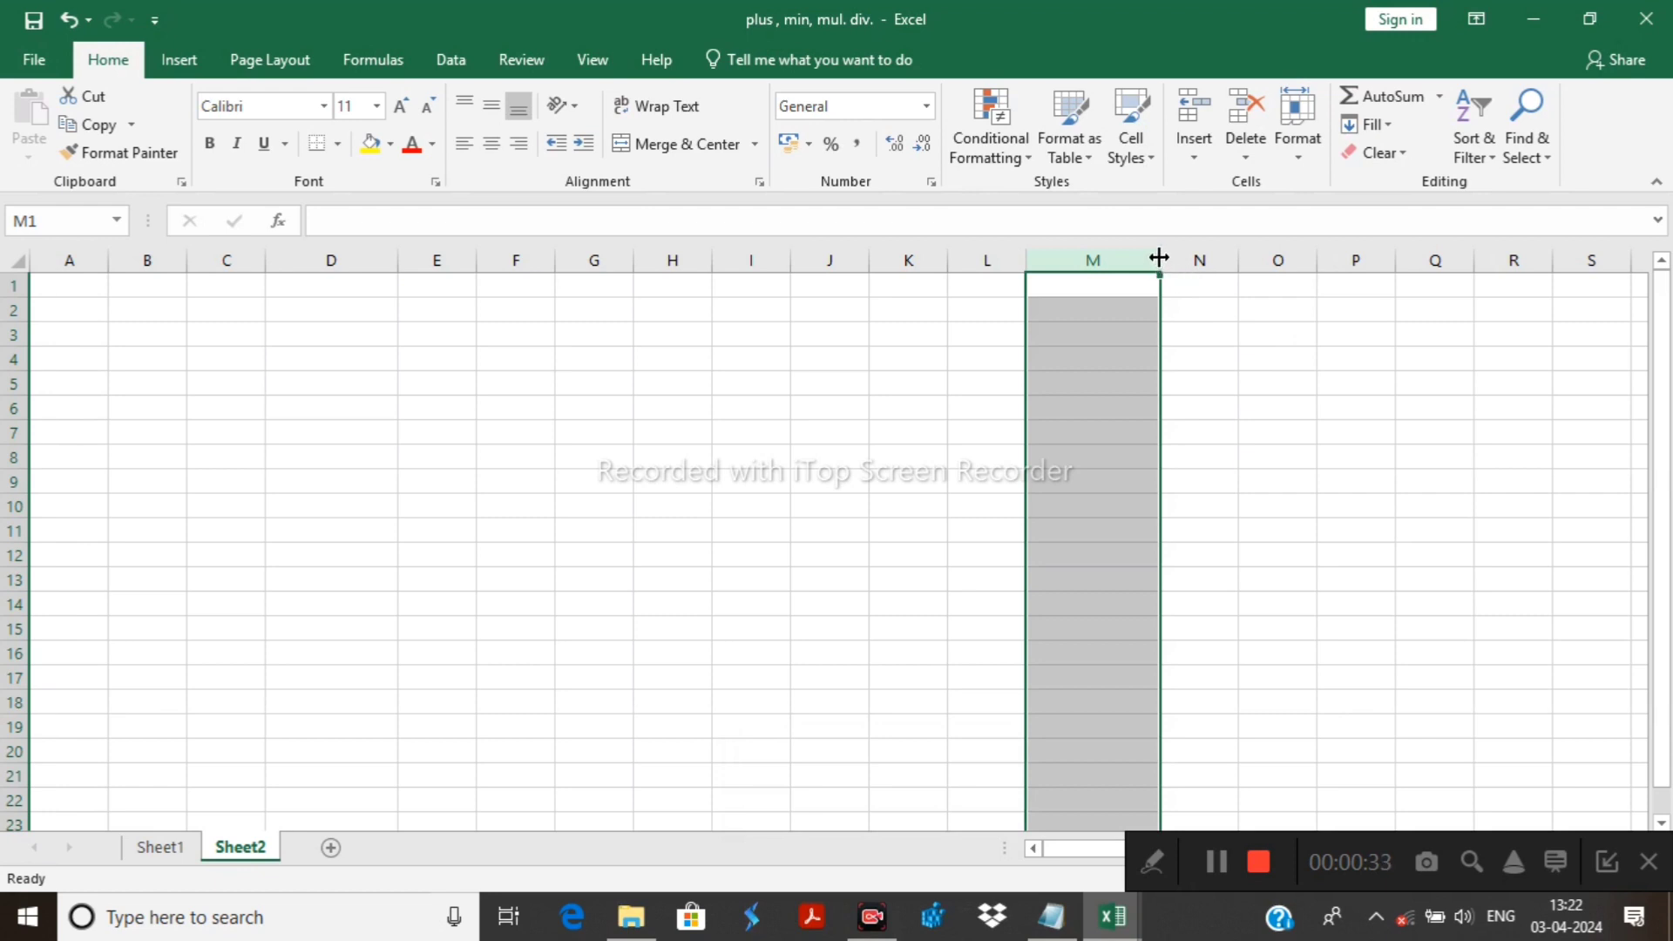
left_click_drag(1162, 260, 1113, 260)
left_click(1281, 408)
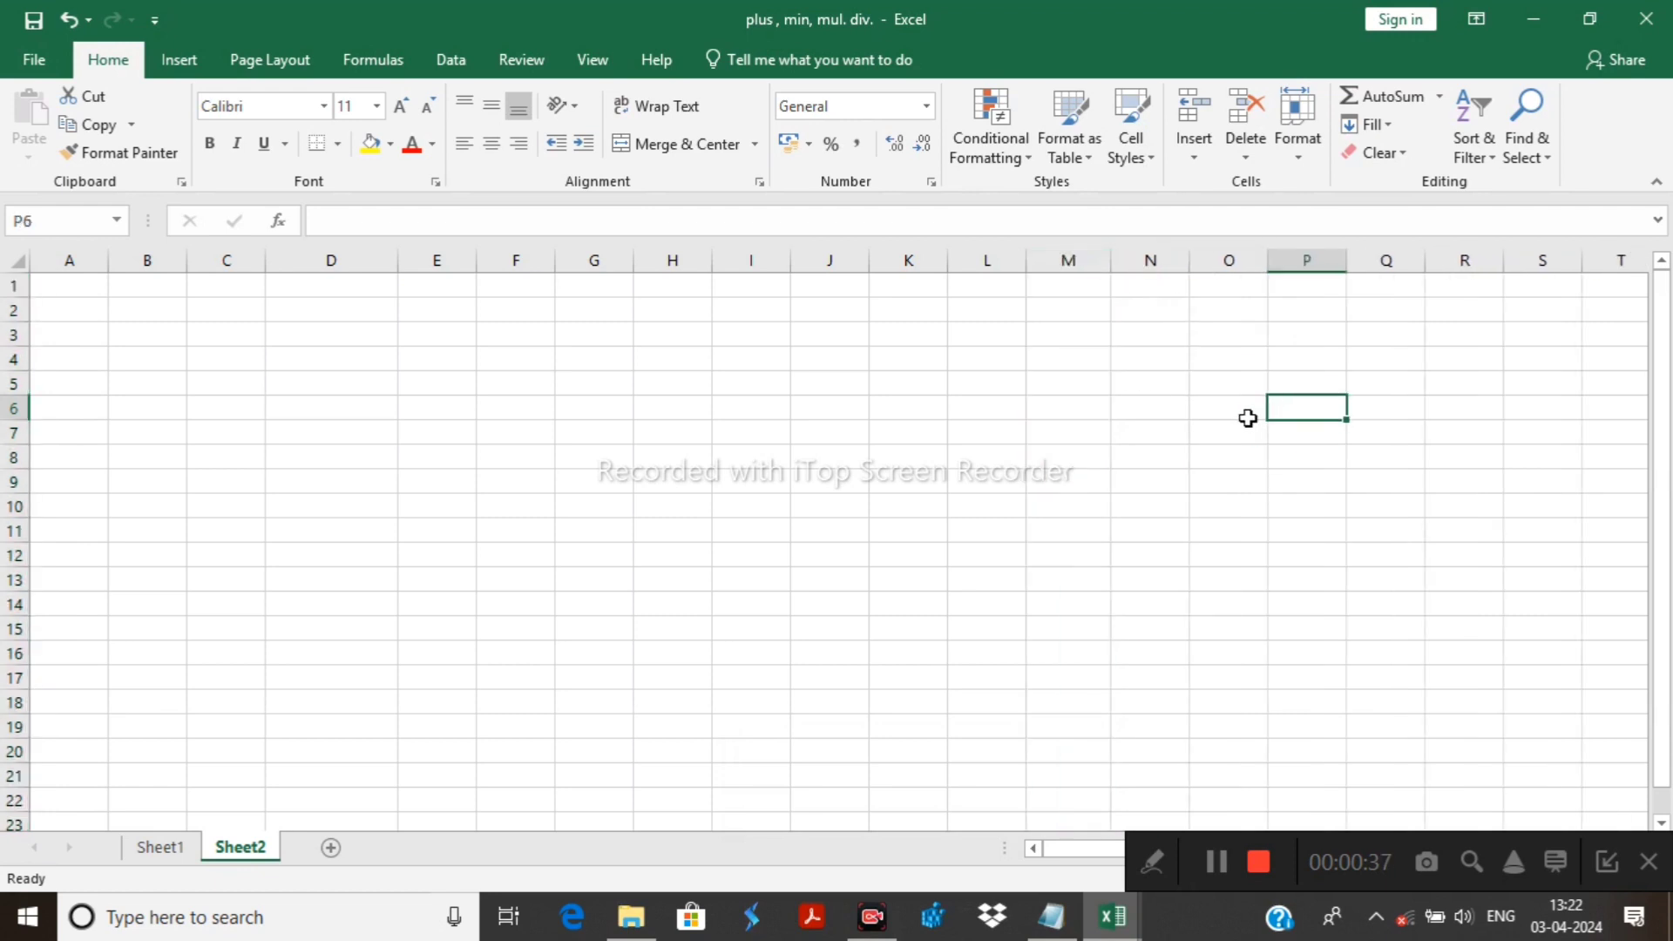
Increase the height of row 10 to about one and a half times the default height.
left_click(14, 507)
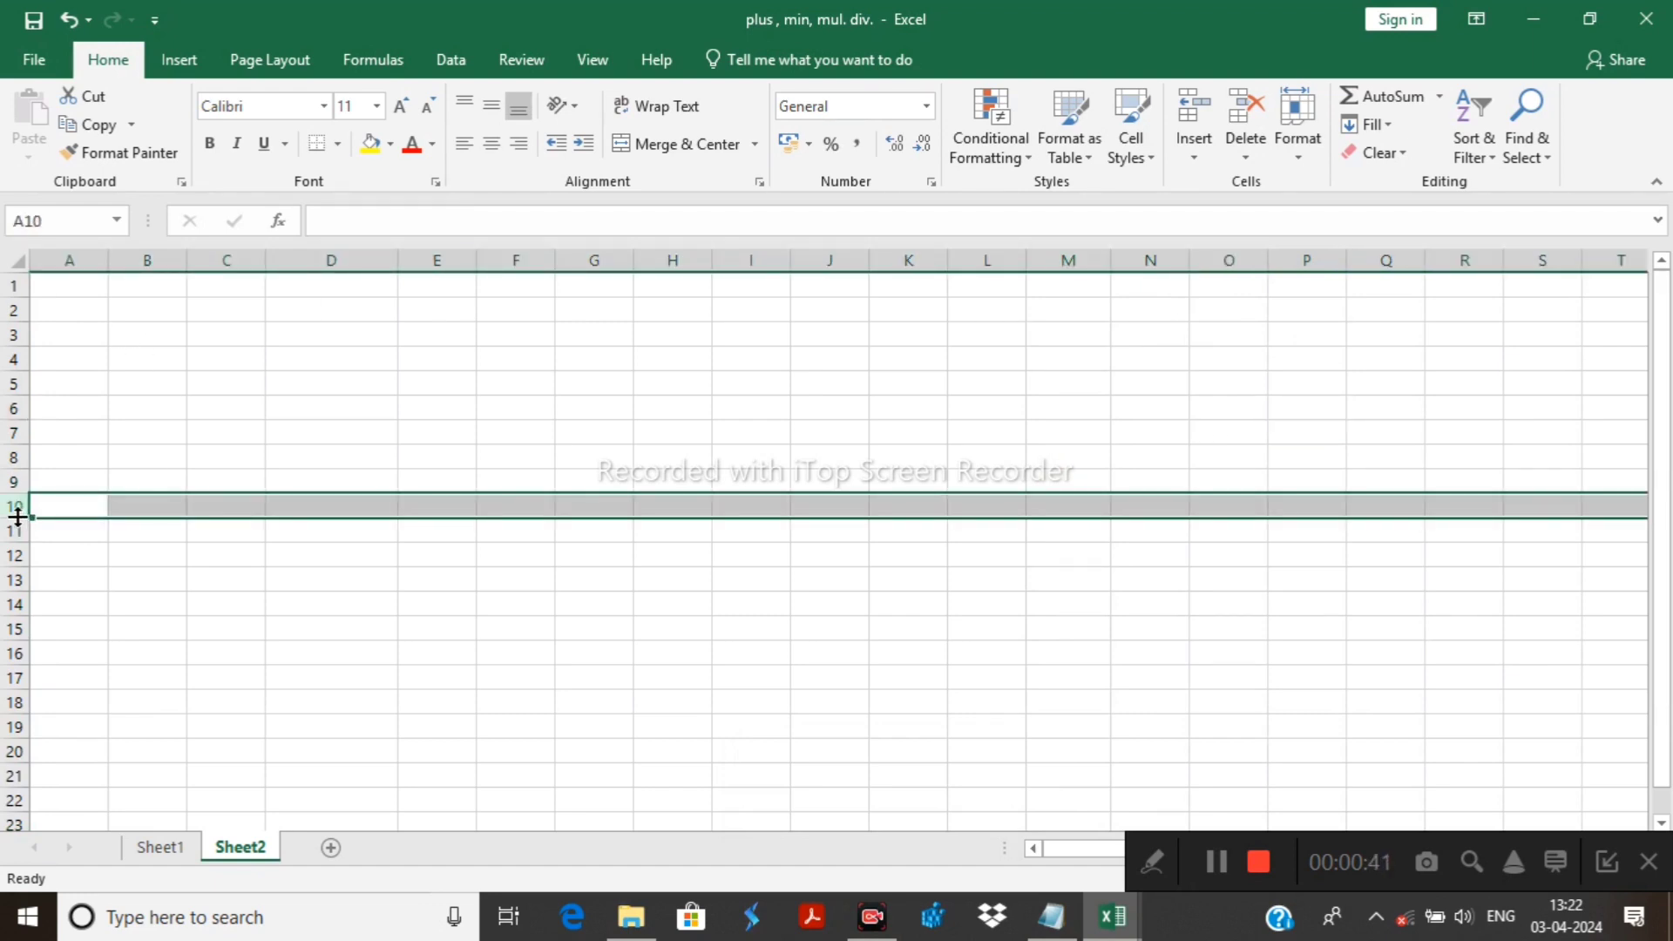
mouse_move(18, 518)
left_mouse_down()
mouse_move(27, 557)
mouse_move(8, 530)
left_mouse_up()
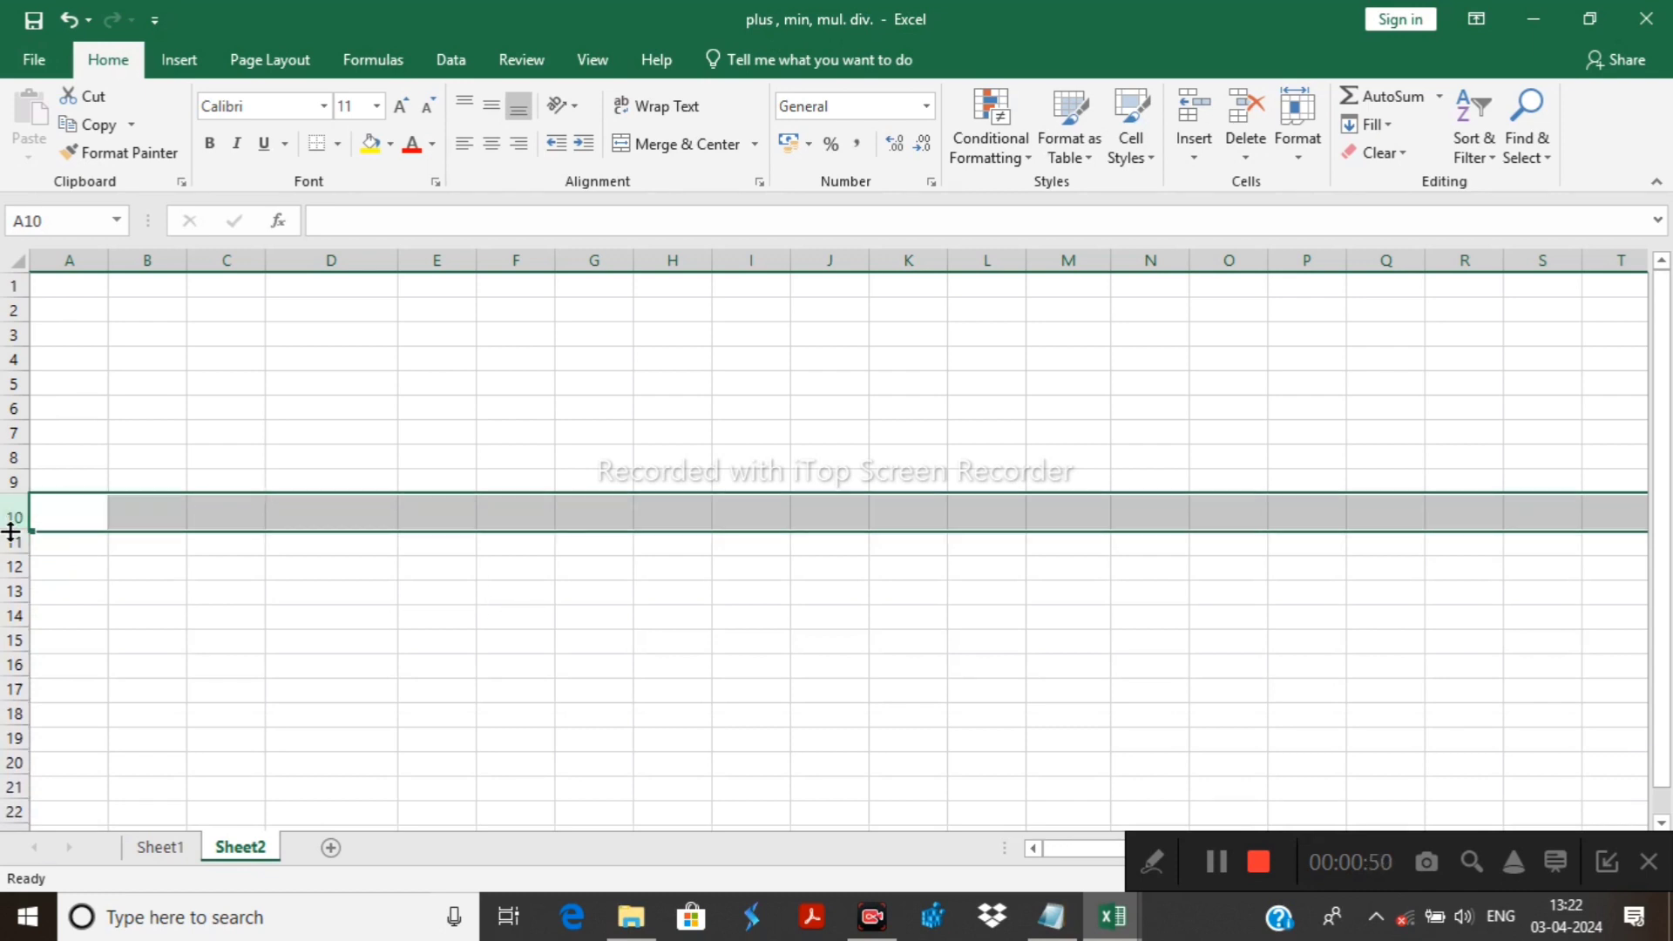
left_click(538, 356)
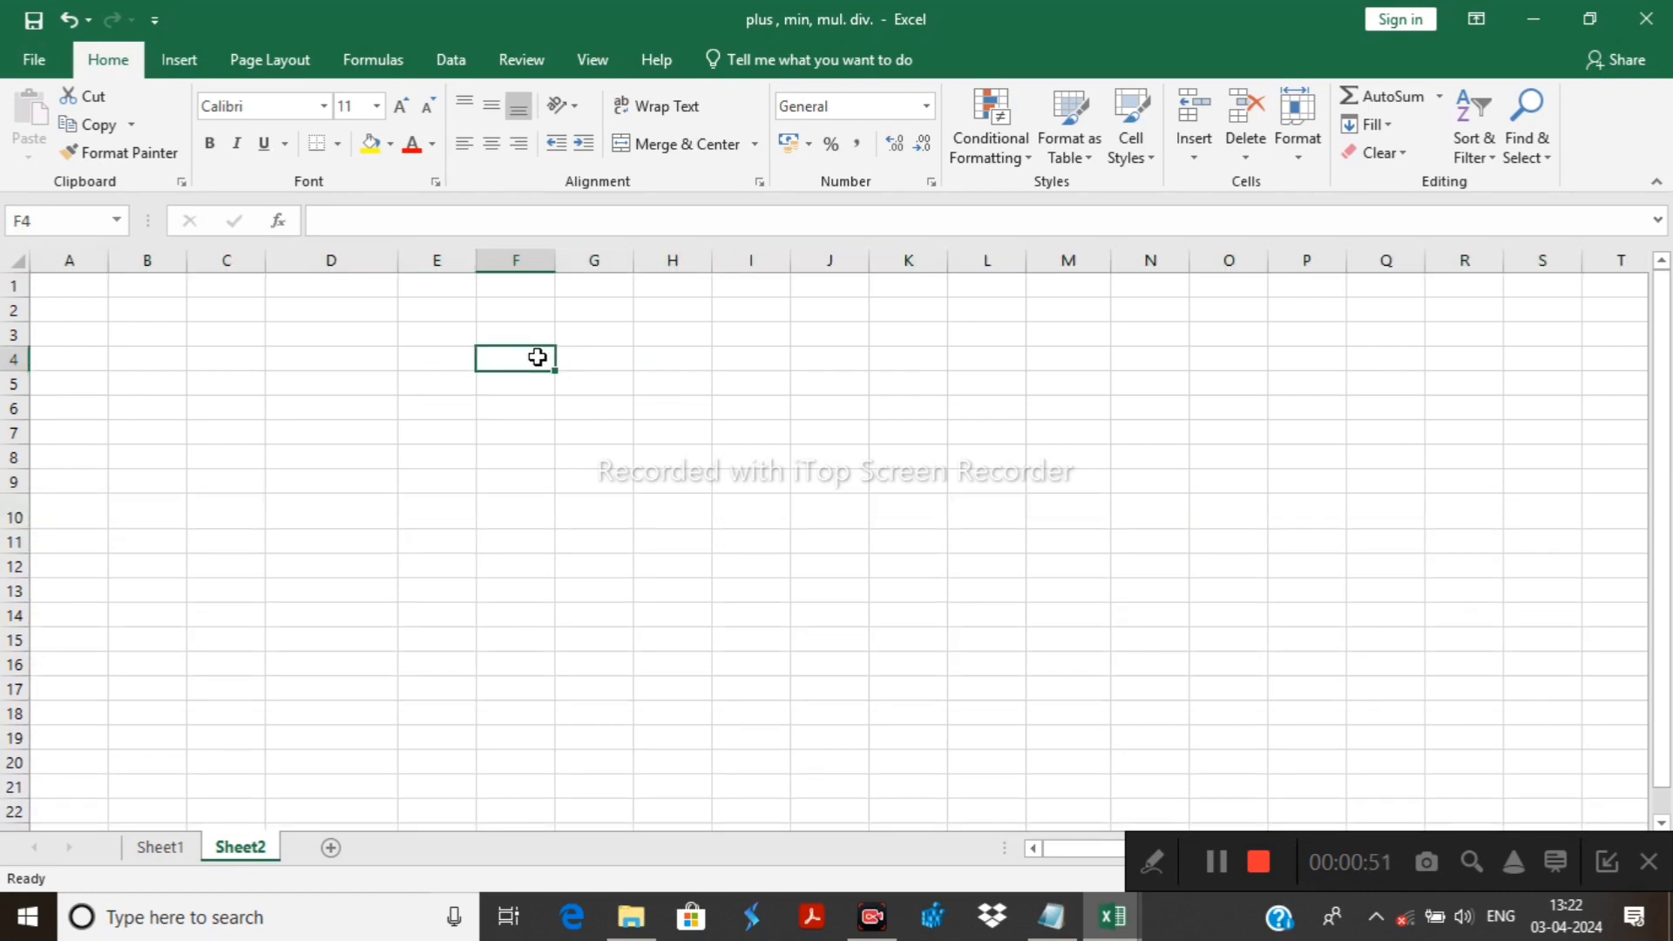
Visit the four corner cells of the empty sheet from A1: last row, last column, first row, and back to A1.
left_click(83, 287)
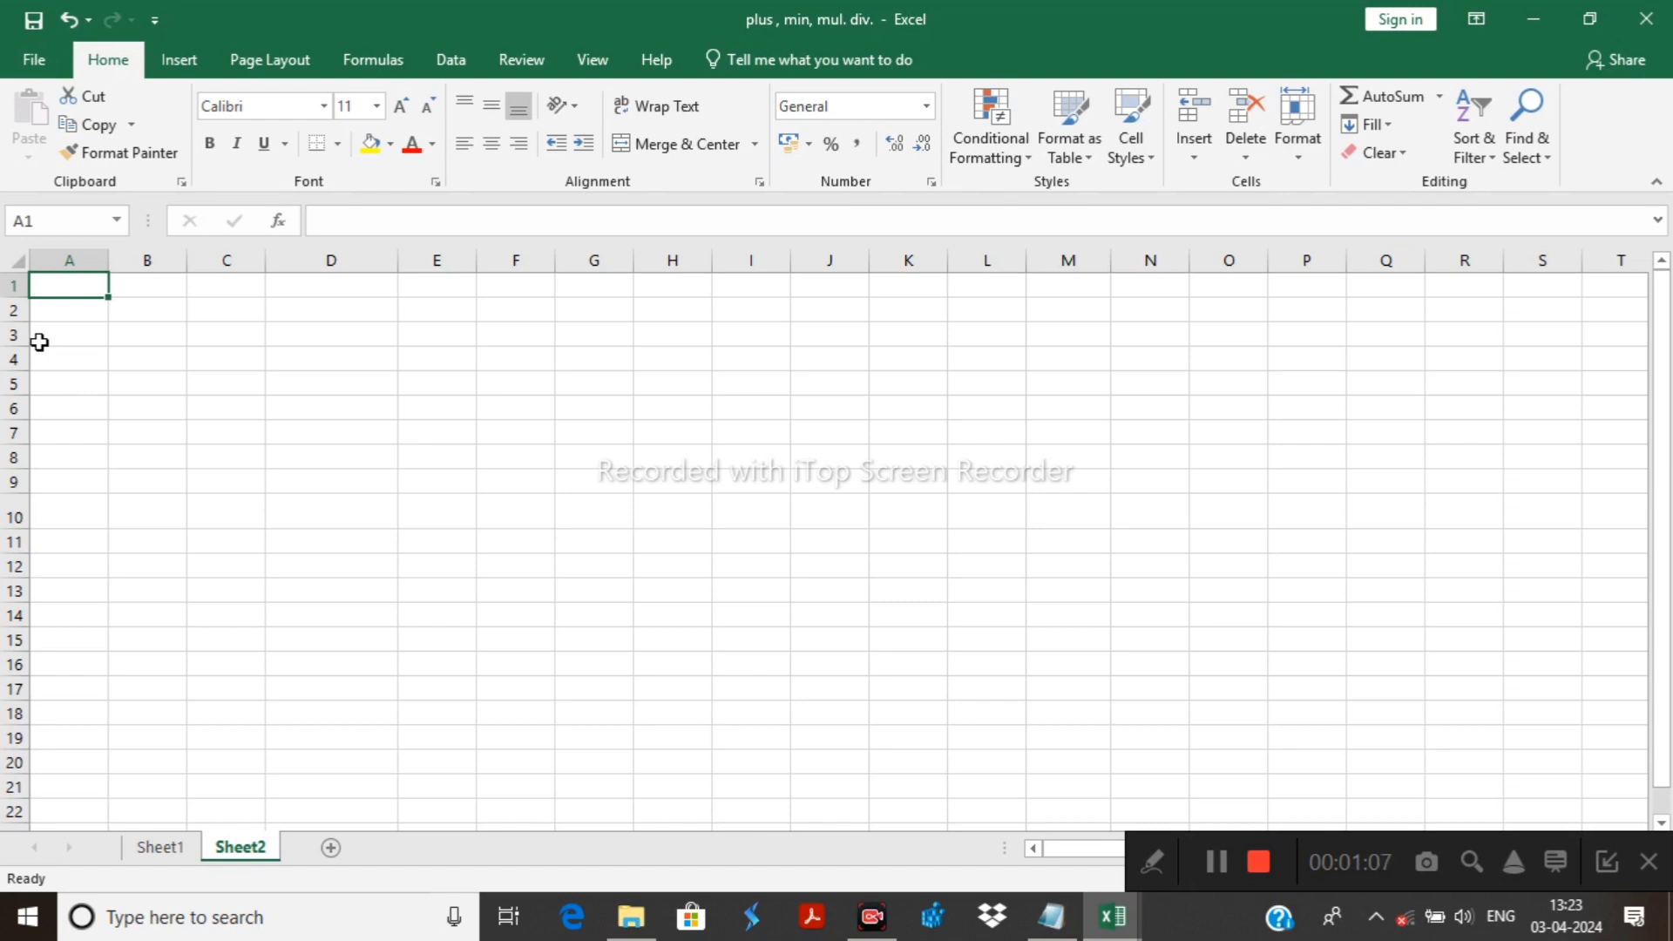
key("ctrl+Down")
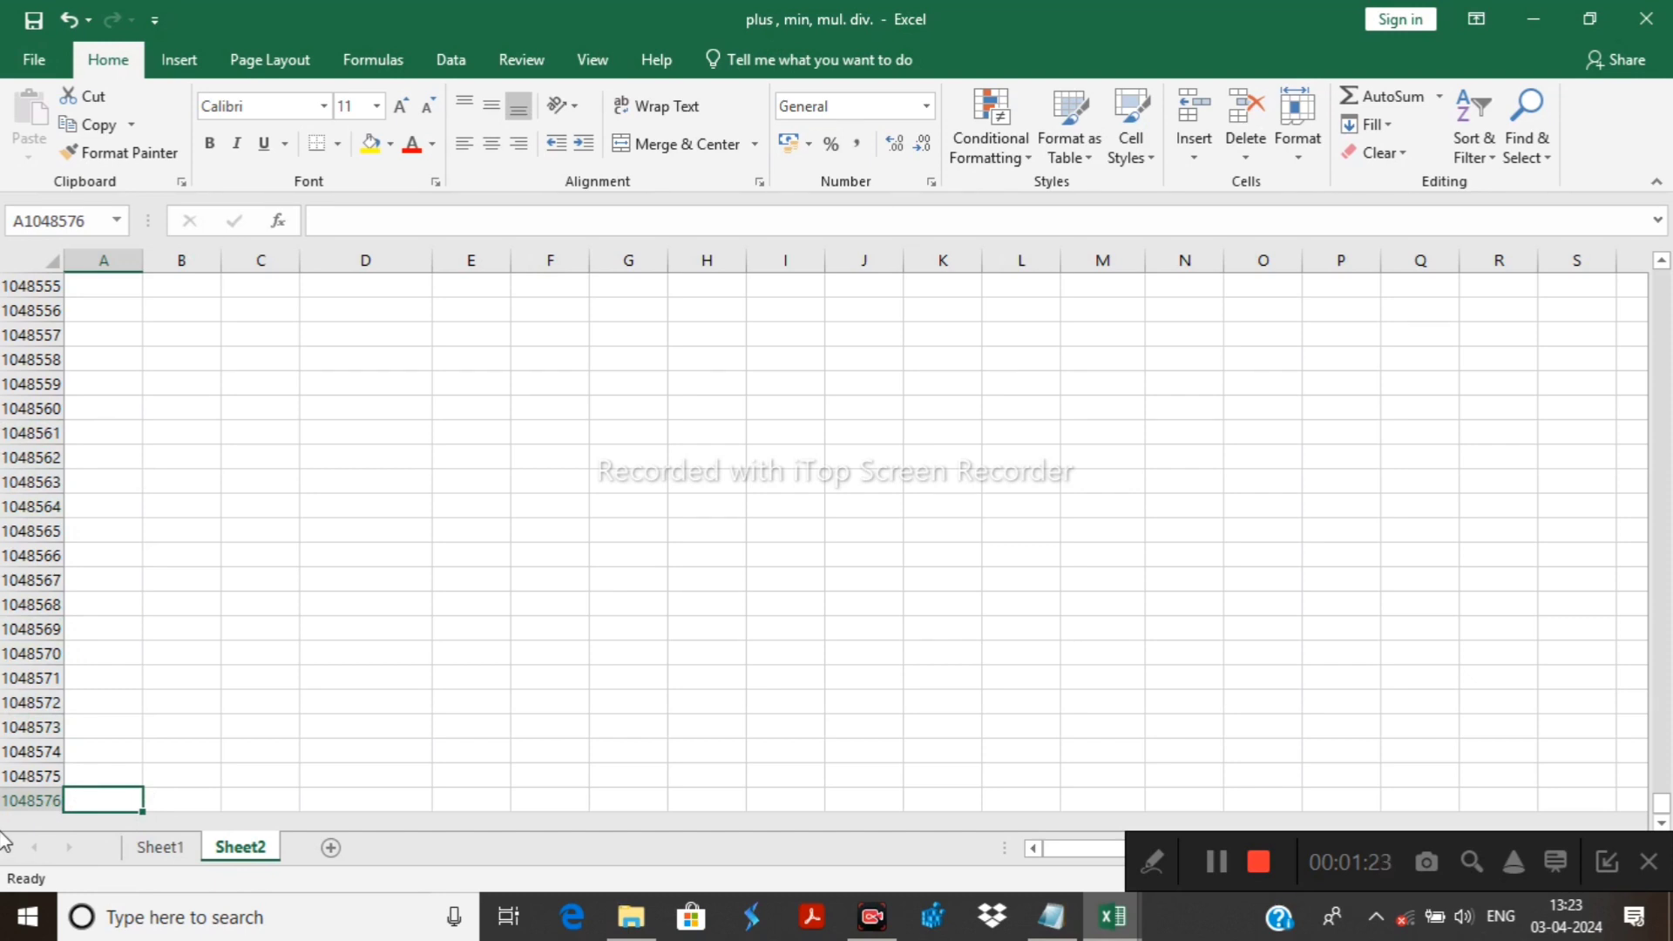
key("ctrl+Right")
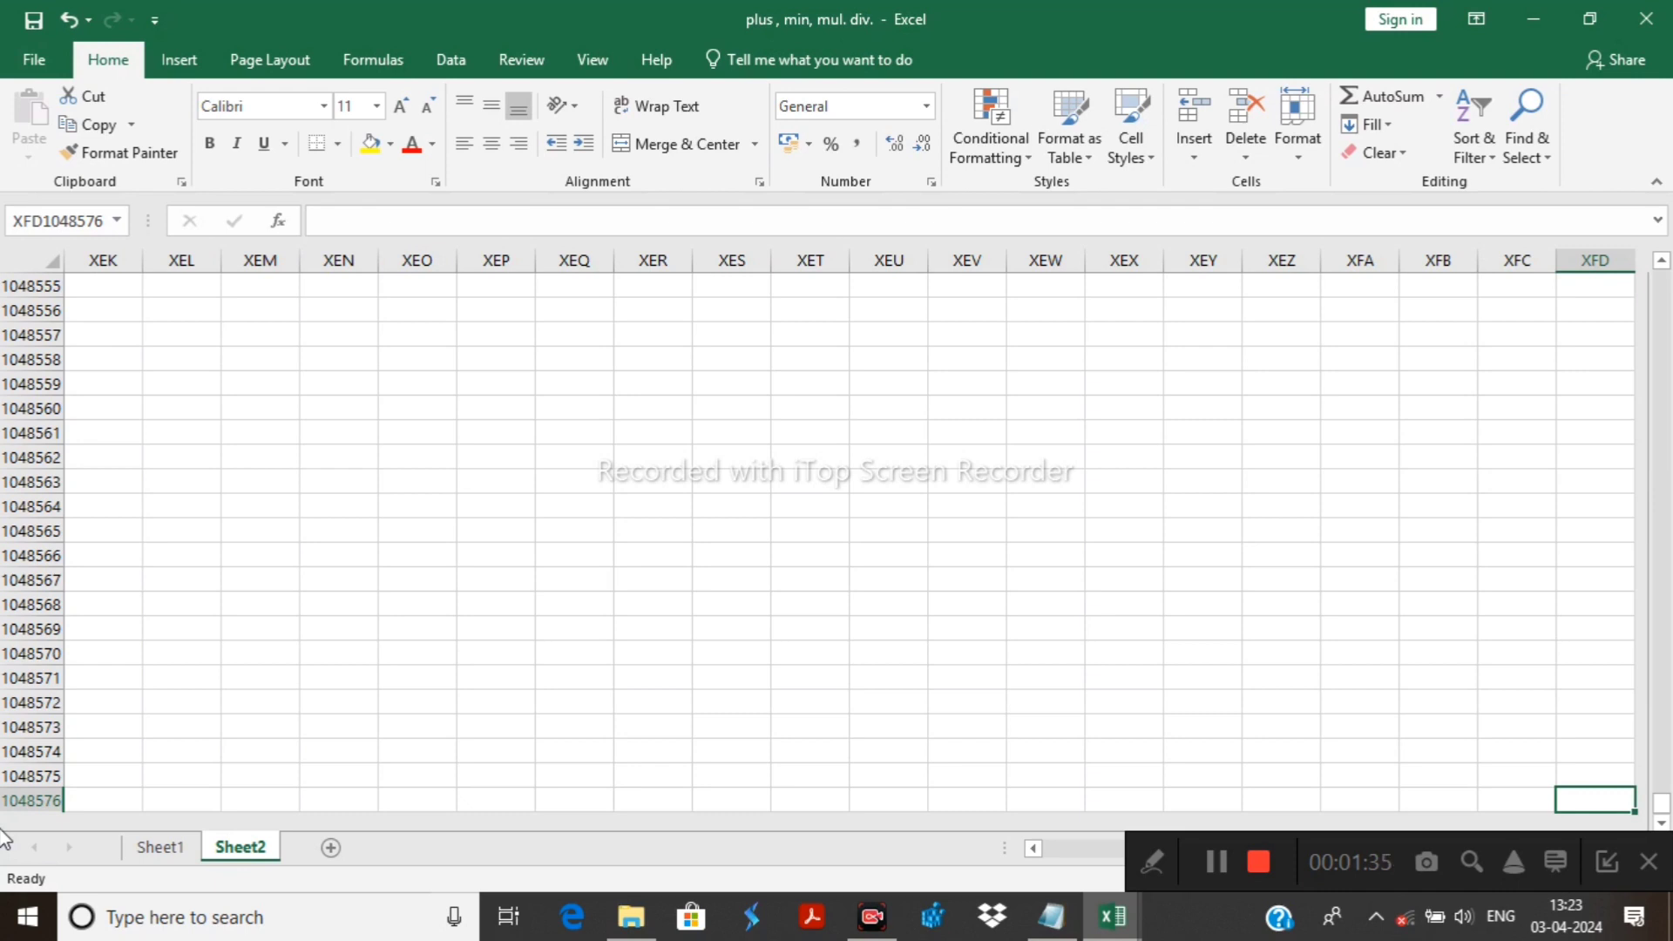
key("ctrl+Up")
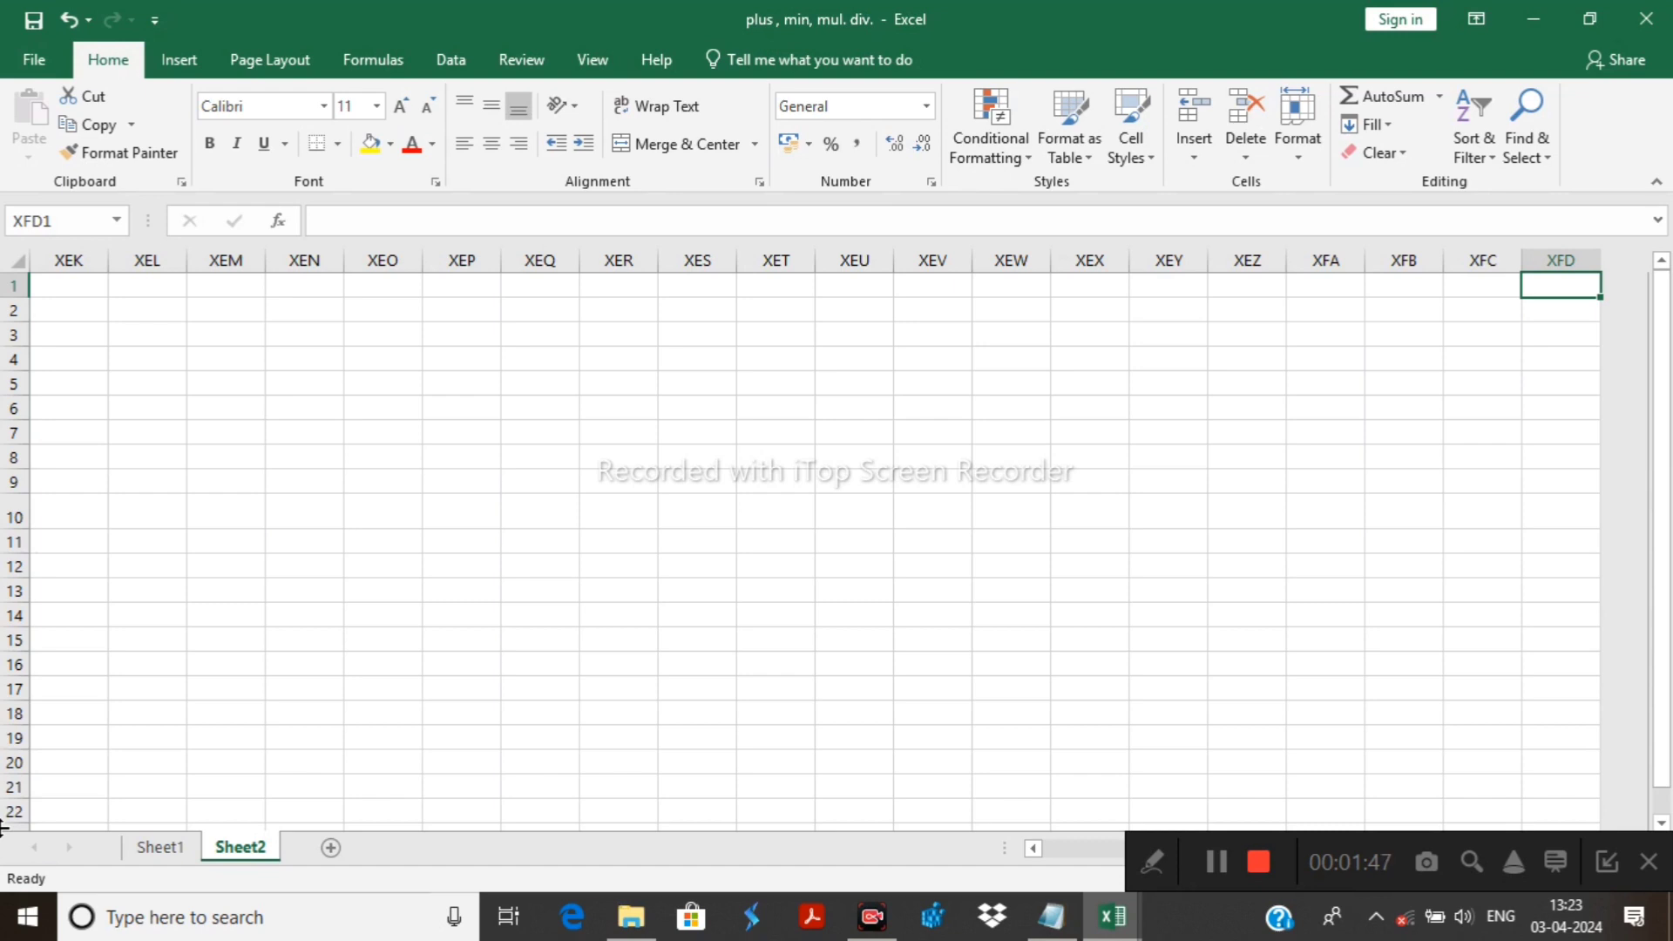
key("ctrl+Left")
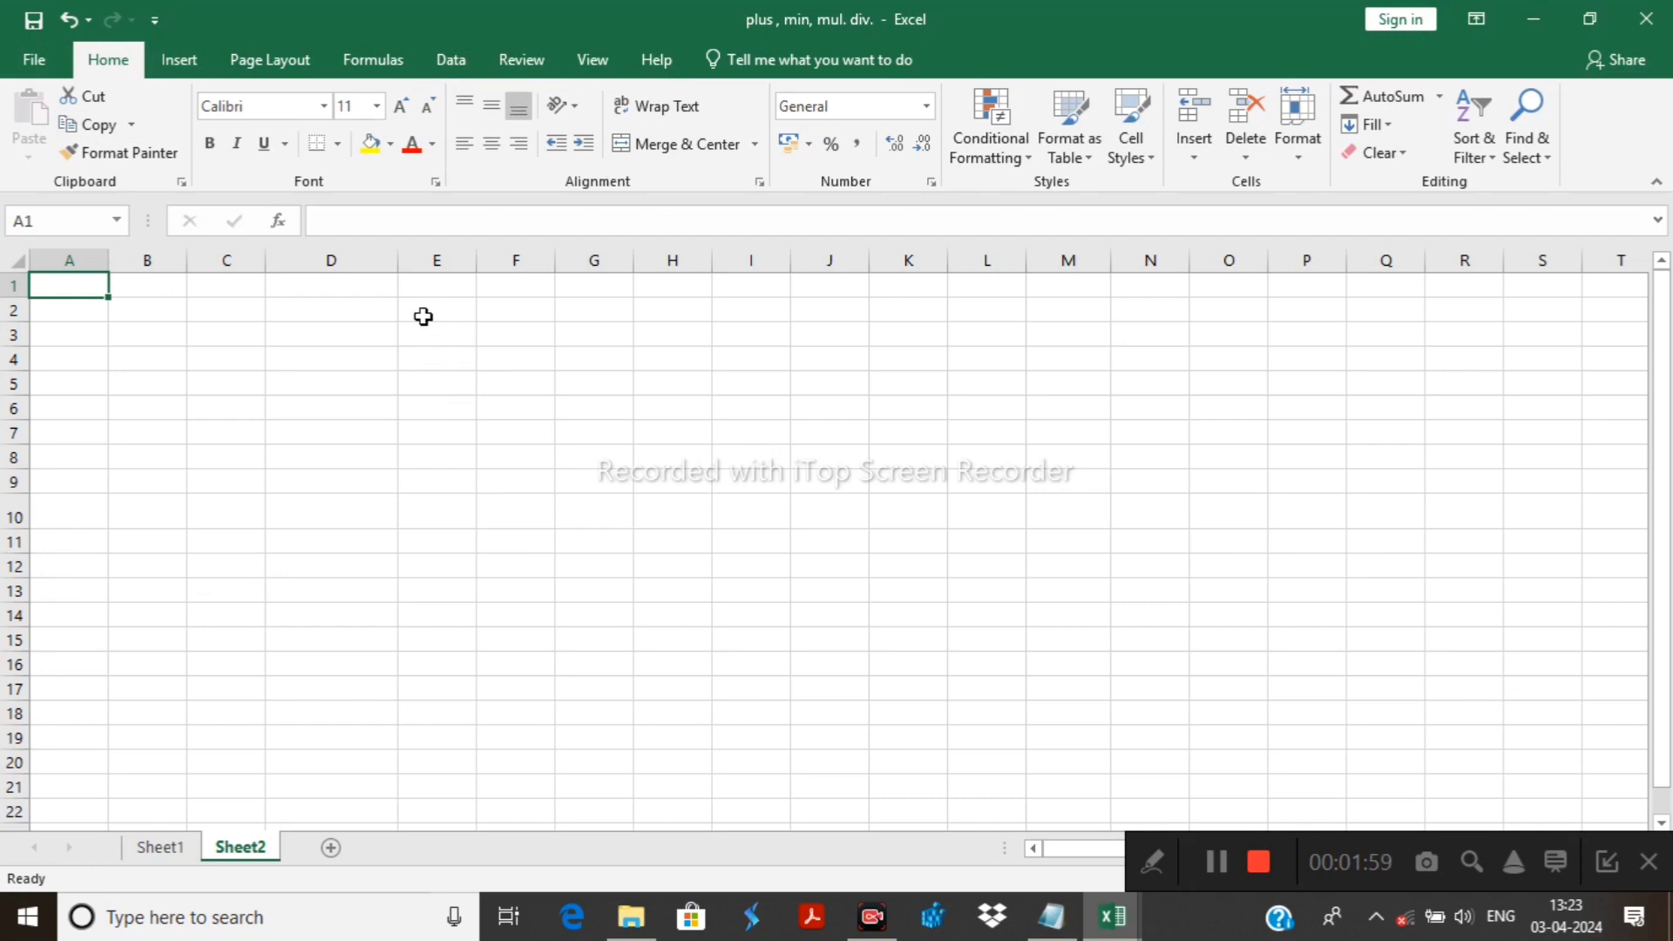
Enter a person's first name in cell E7 and a different first name in cell E134.
left_click(426, 259)
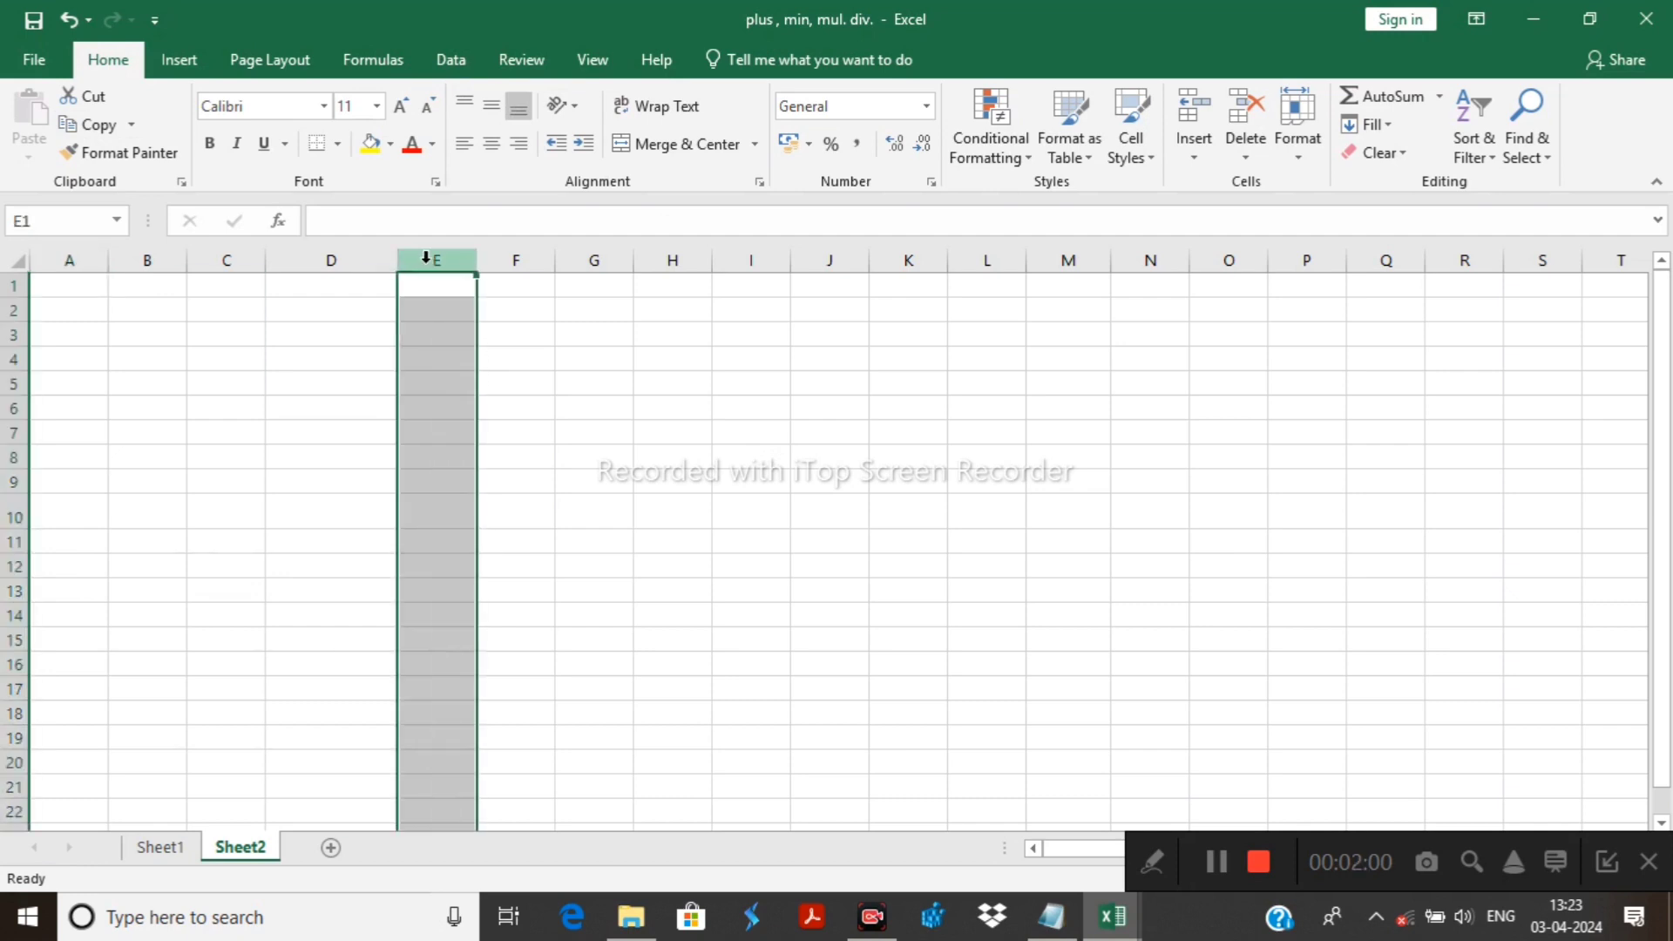
left_click(436, 426)
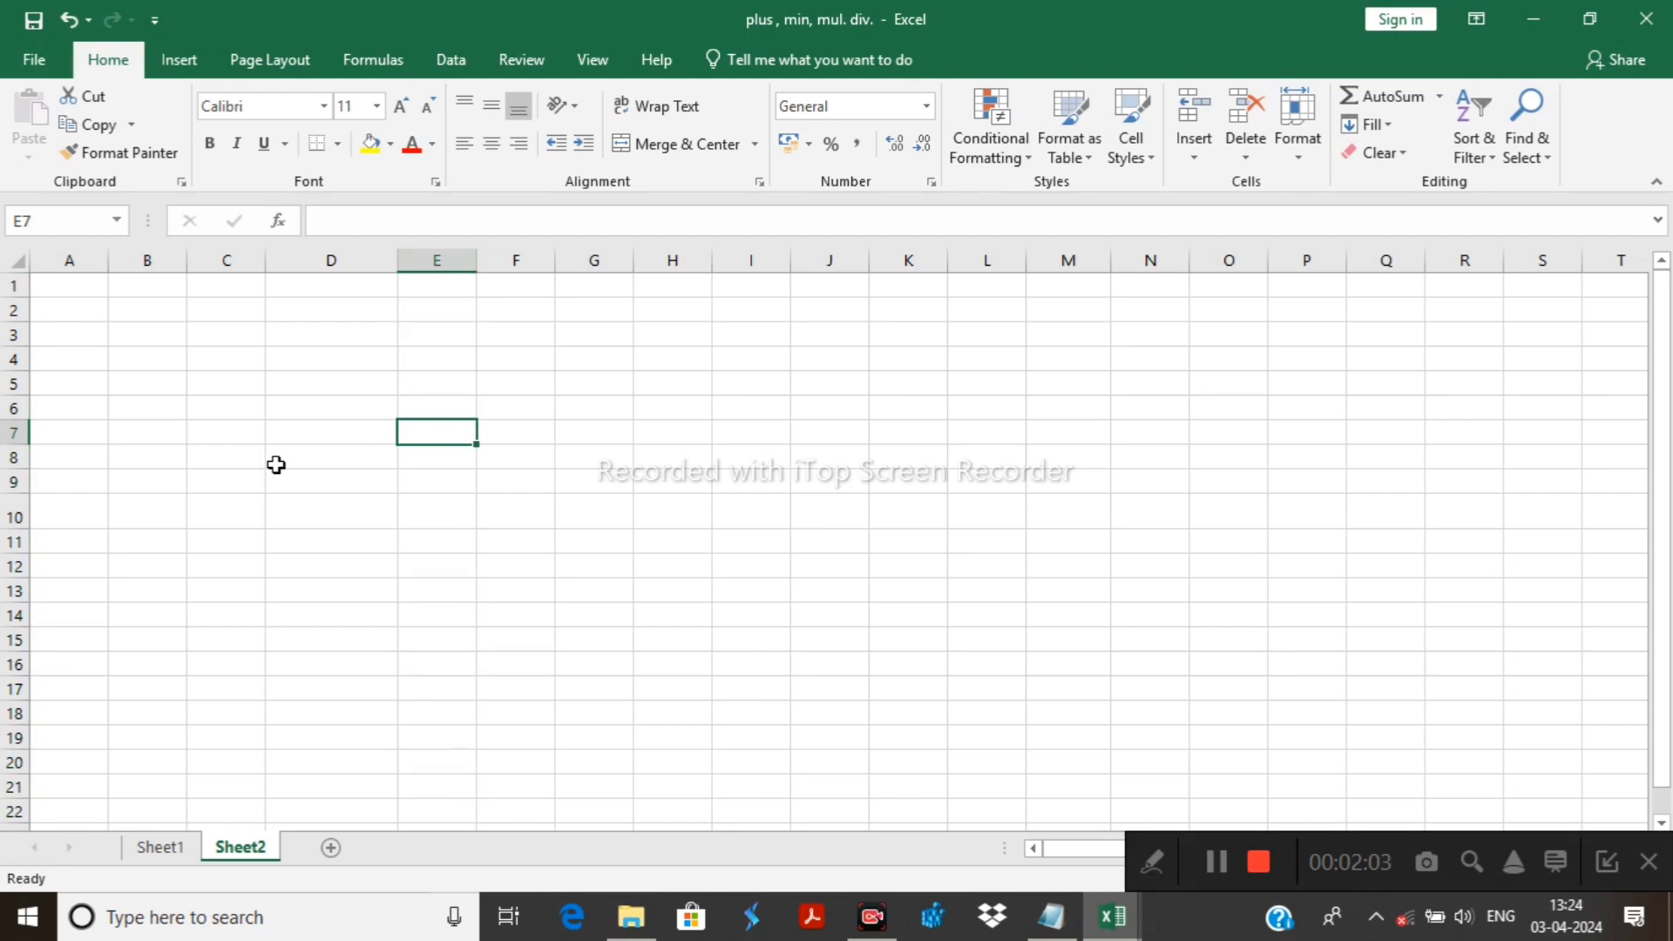
type("ankit")
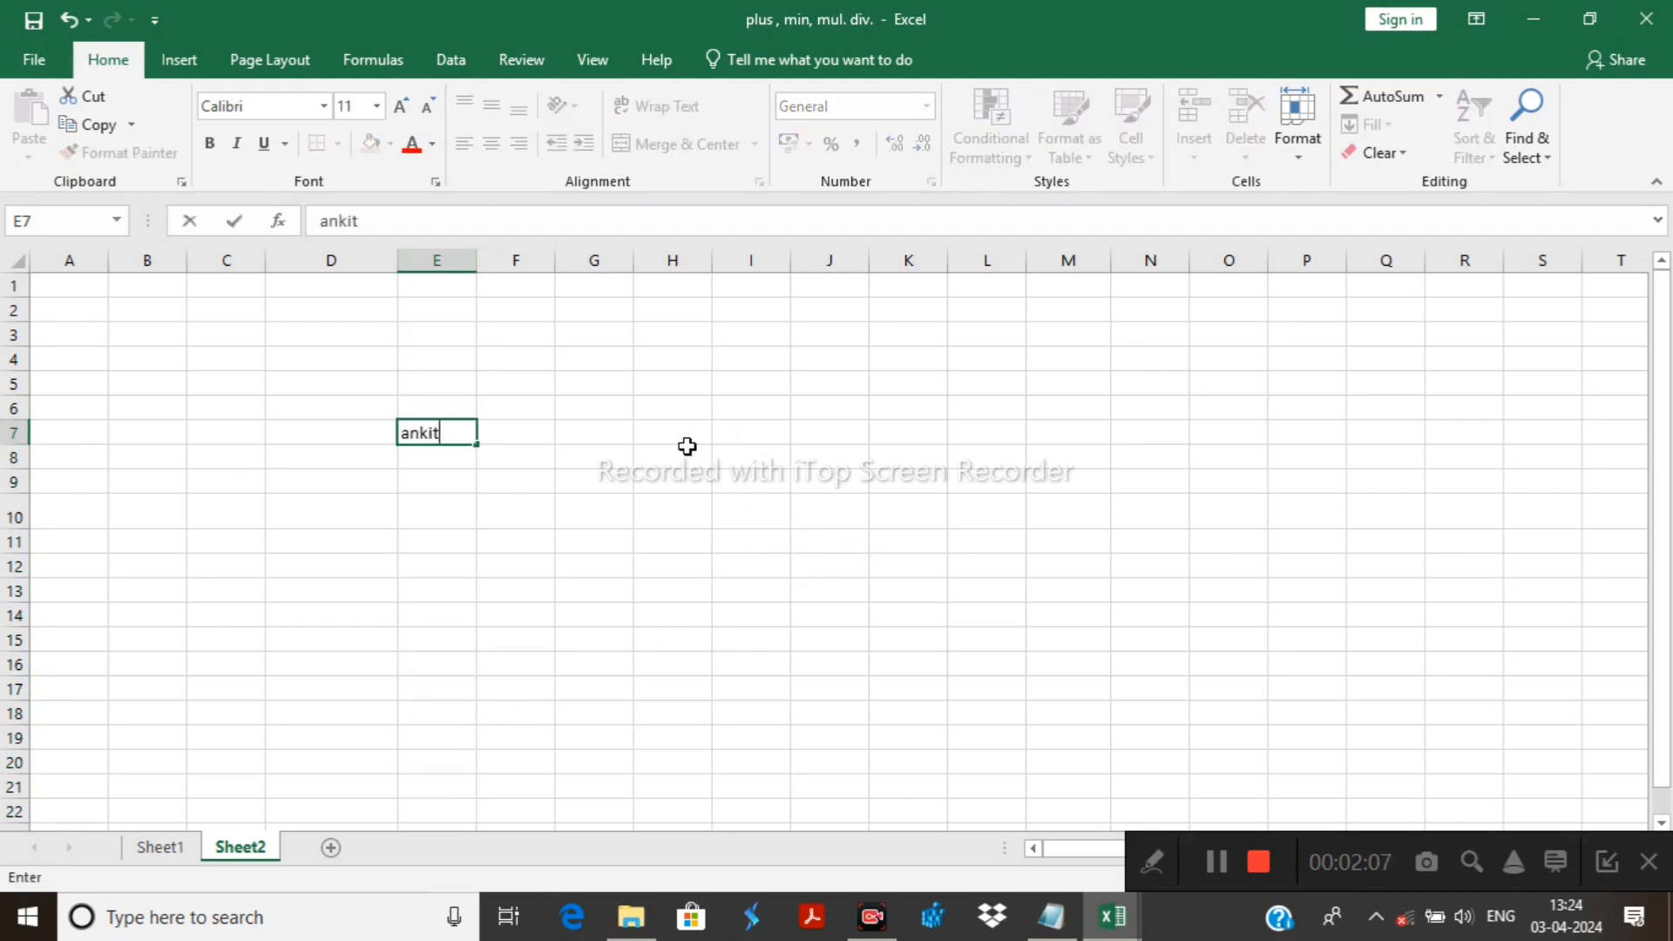
scroll(422, 627, "down", 19)
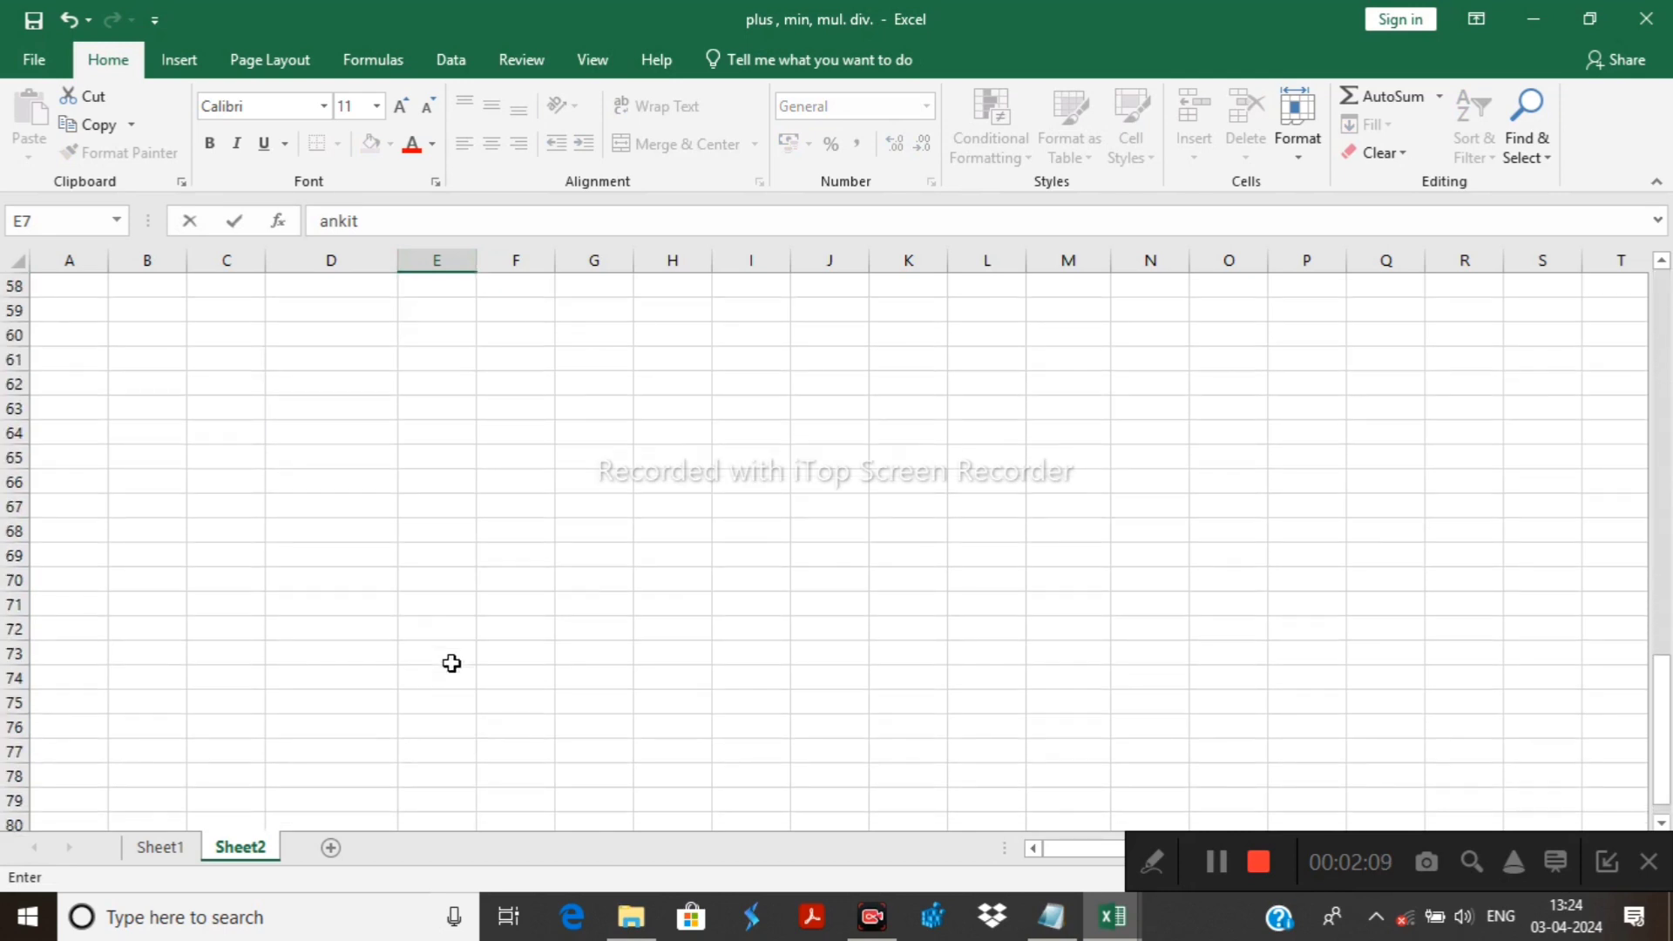
scroll(452, 663, "down", 20)
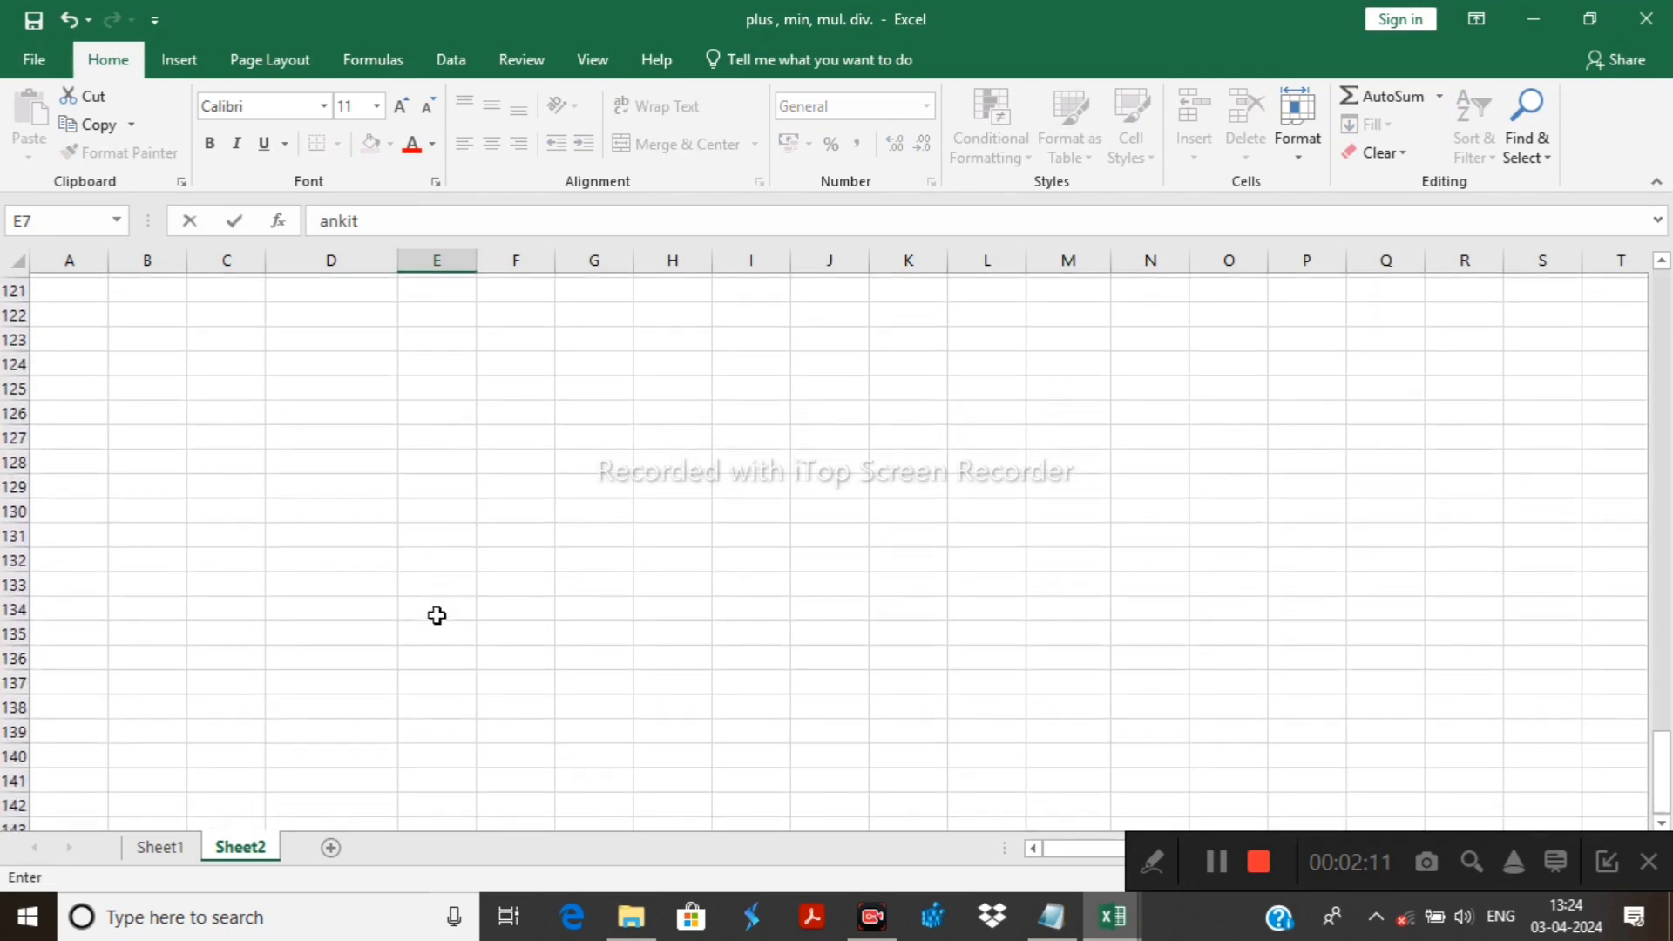
left_click(438, 616)
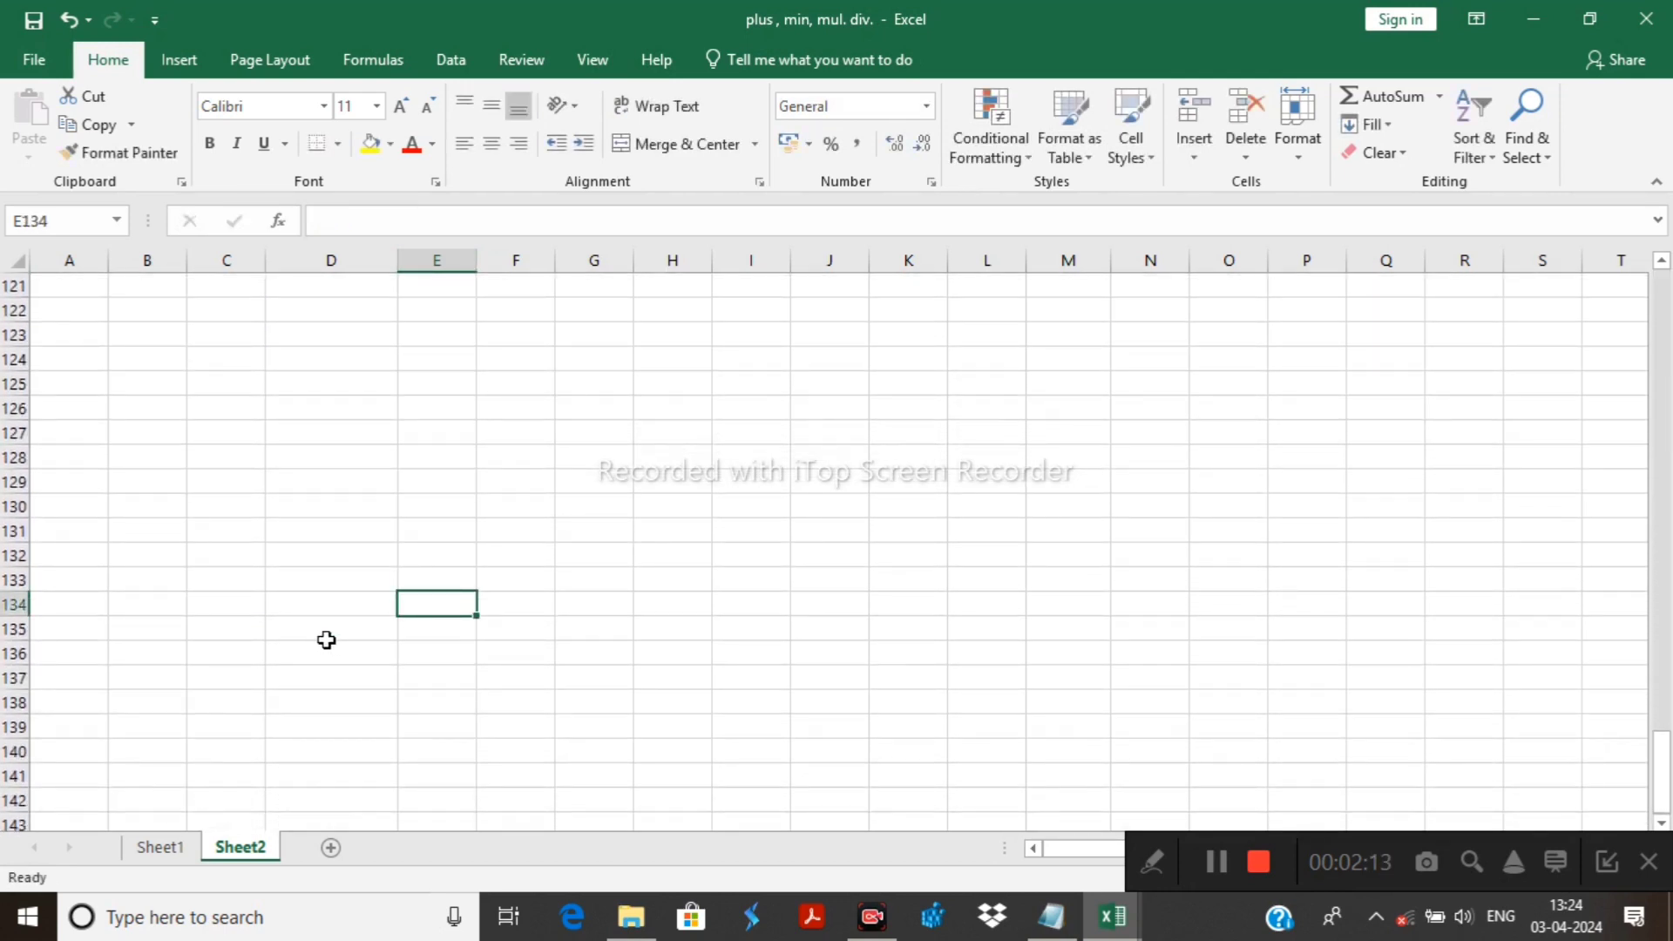
type("rohit")
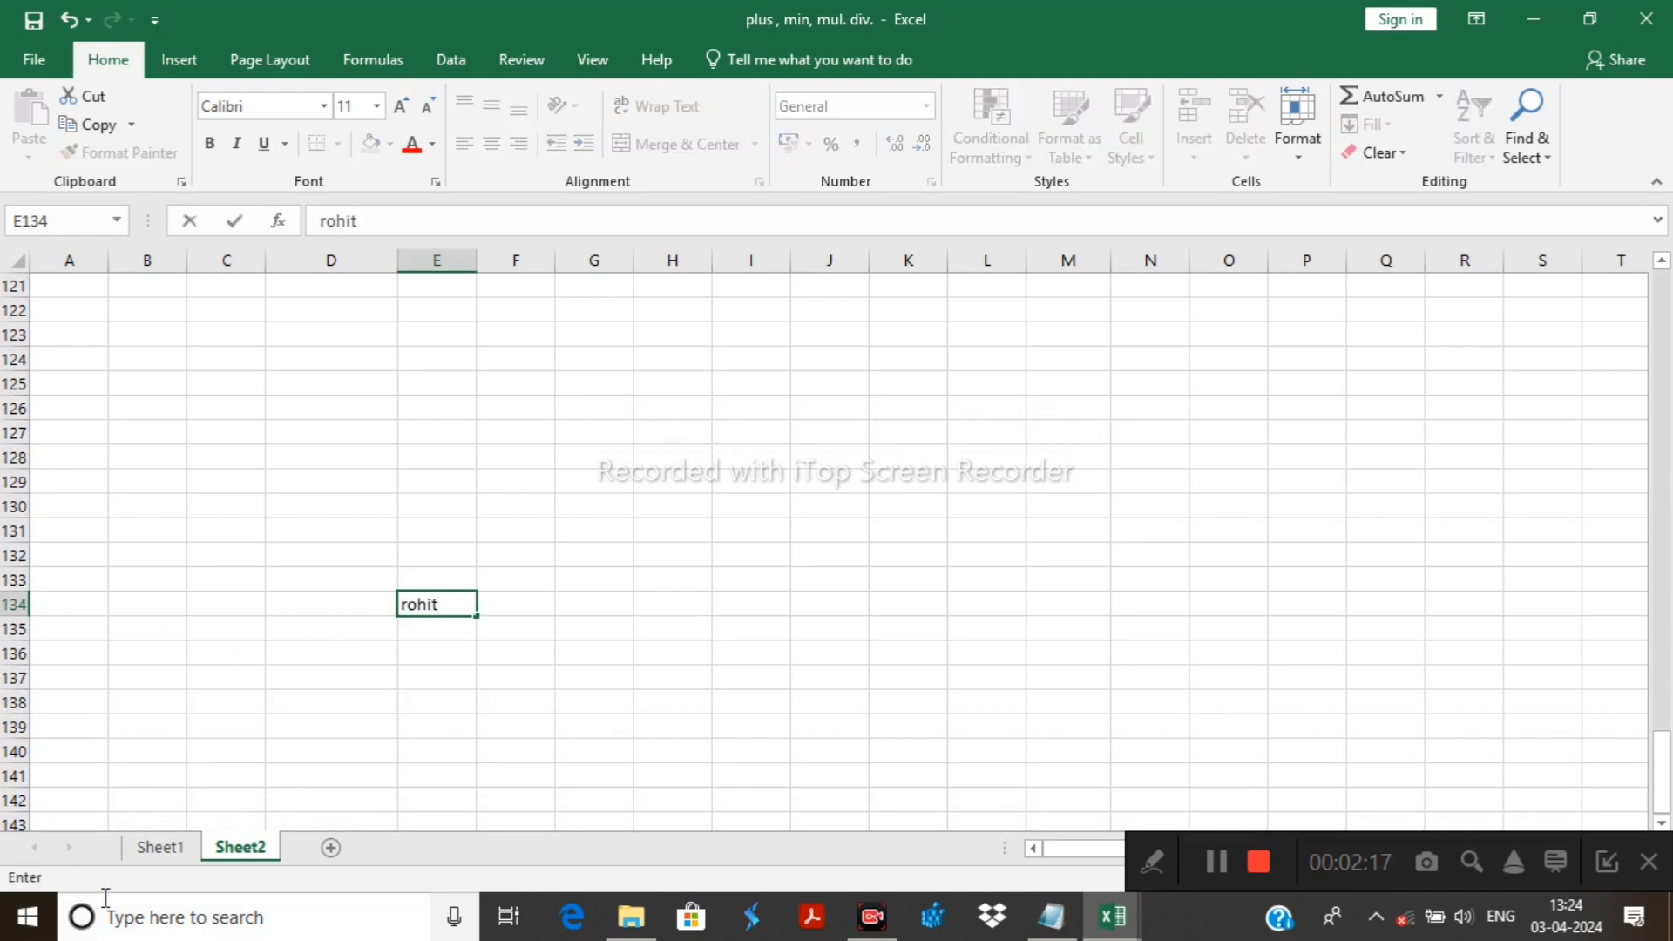
Enter a third person's first name in cell E204 and a fourth in cell E229.
scroll(250, 680, "down", 20)
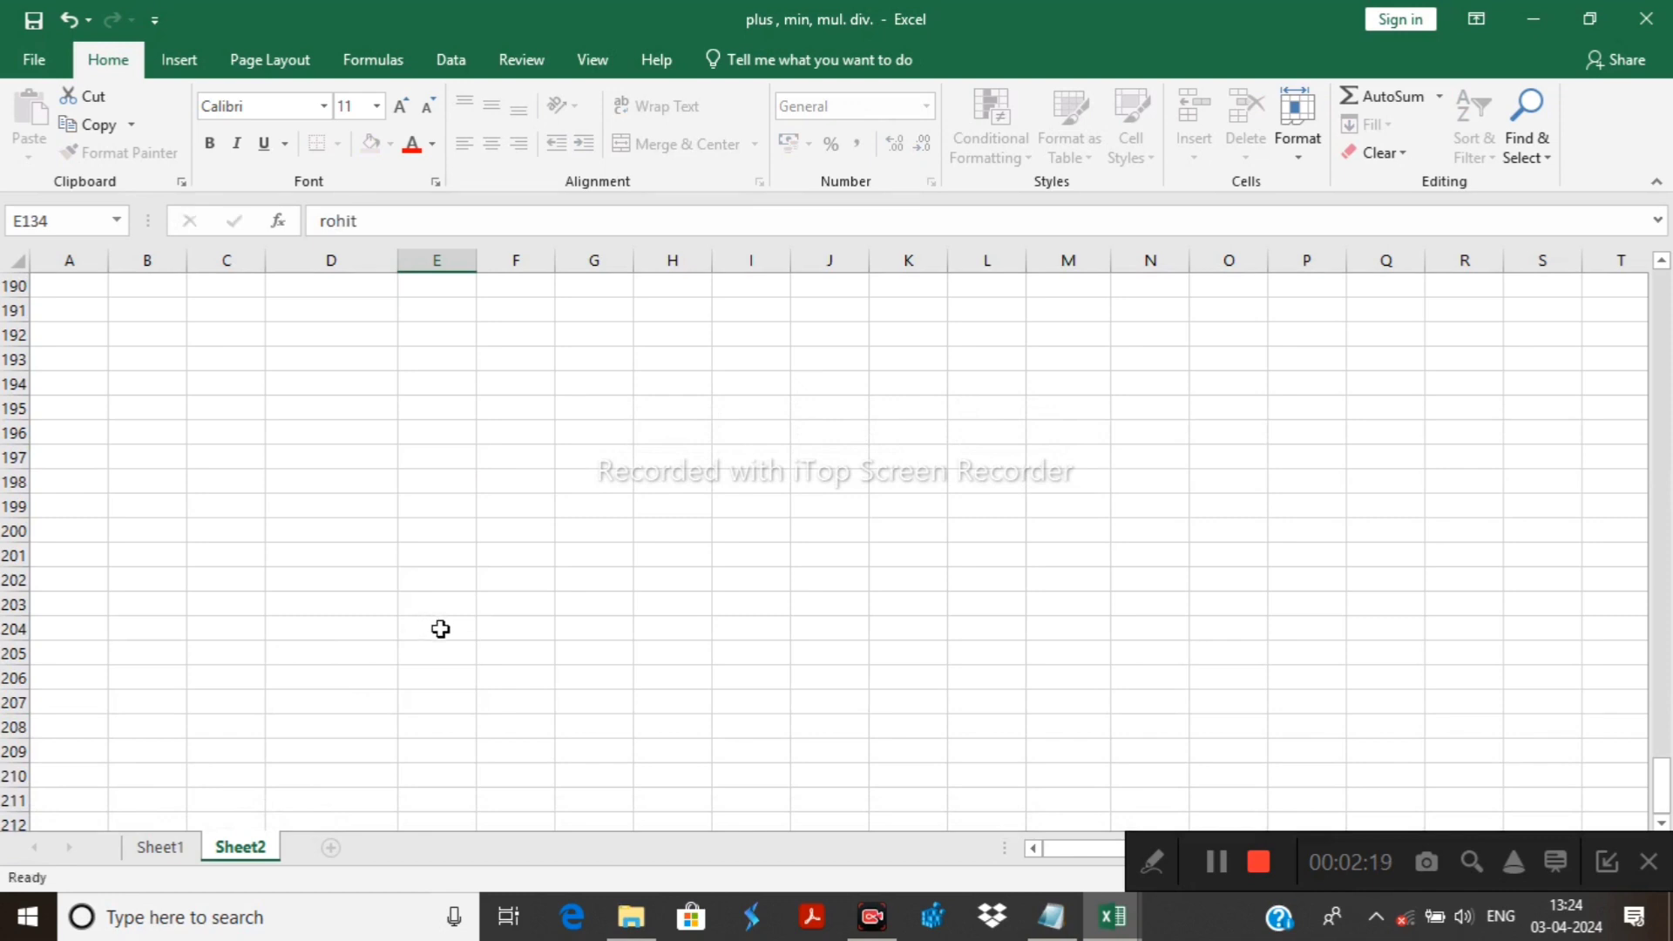
left_click(413, 632)
type("mohi")
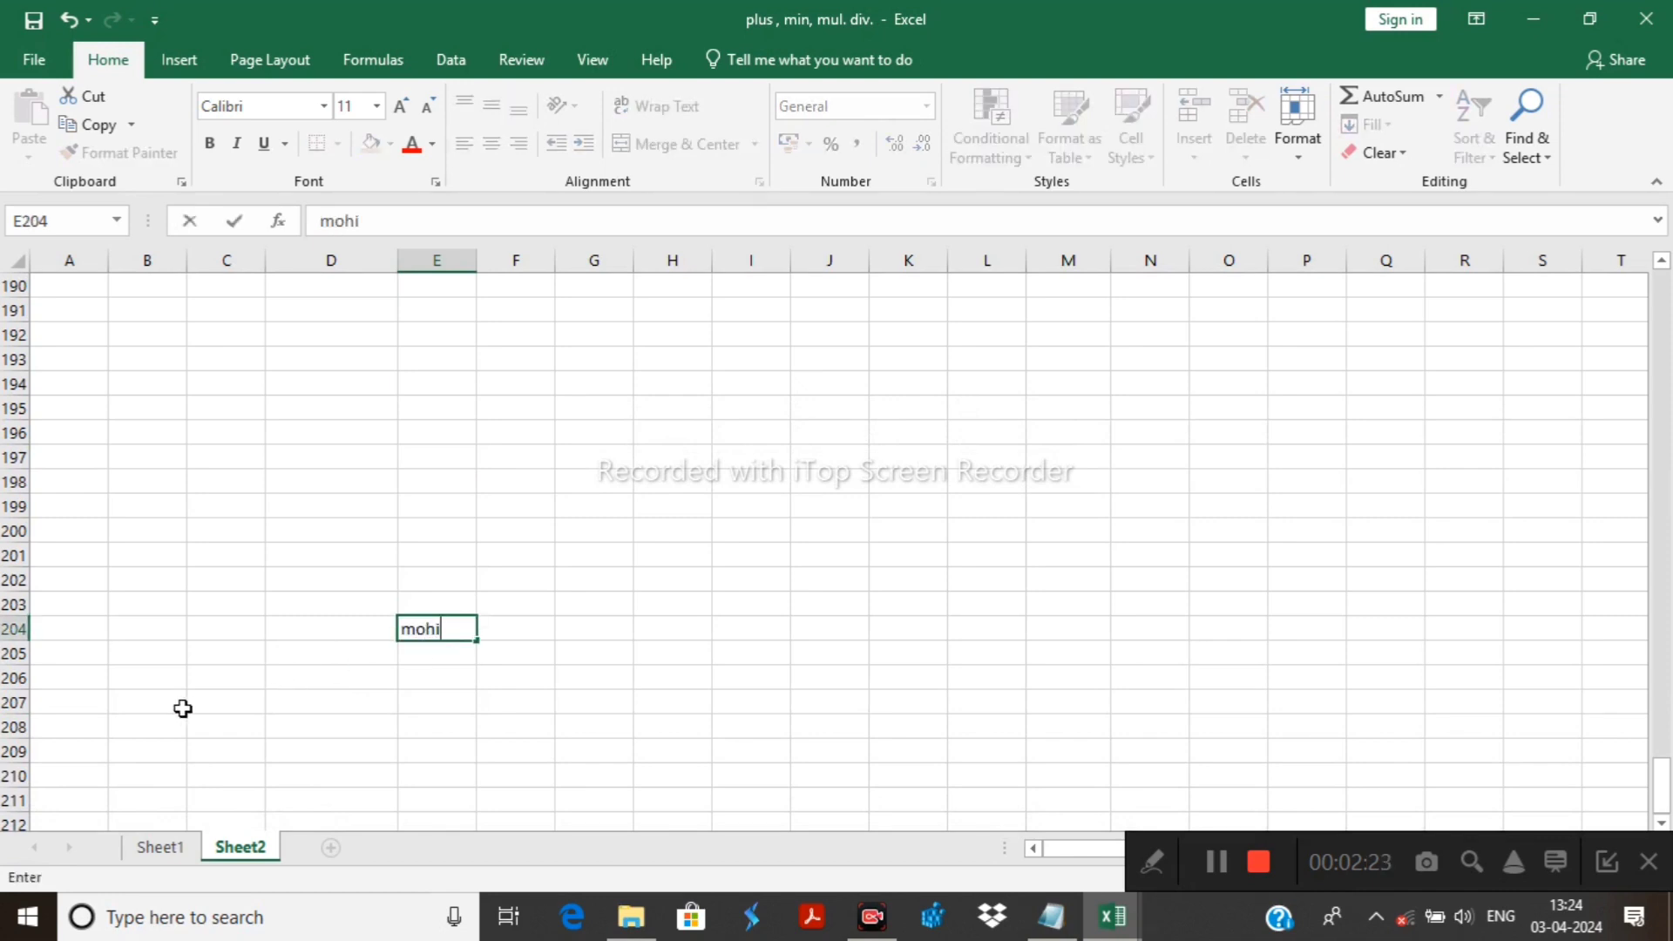
scroll(422, 691, "down", 8)
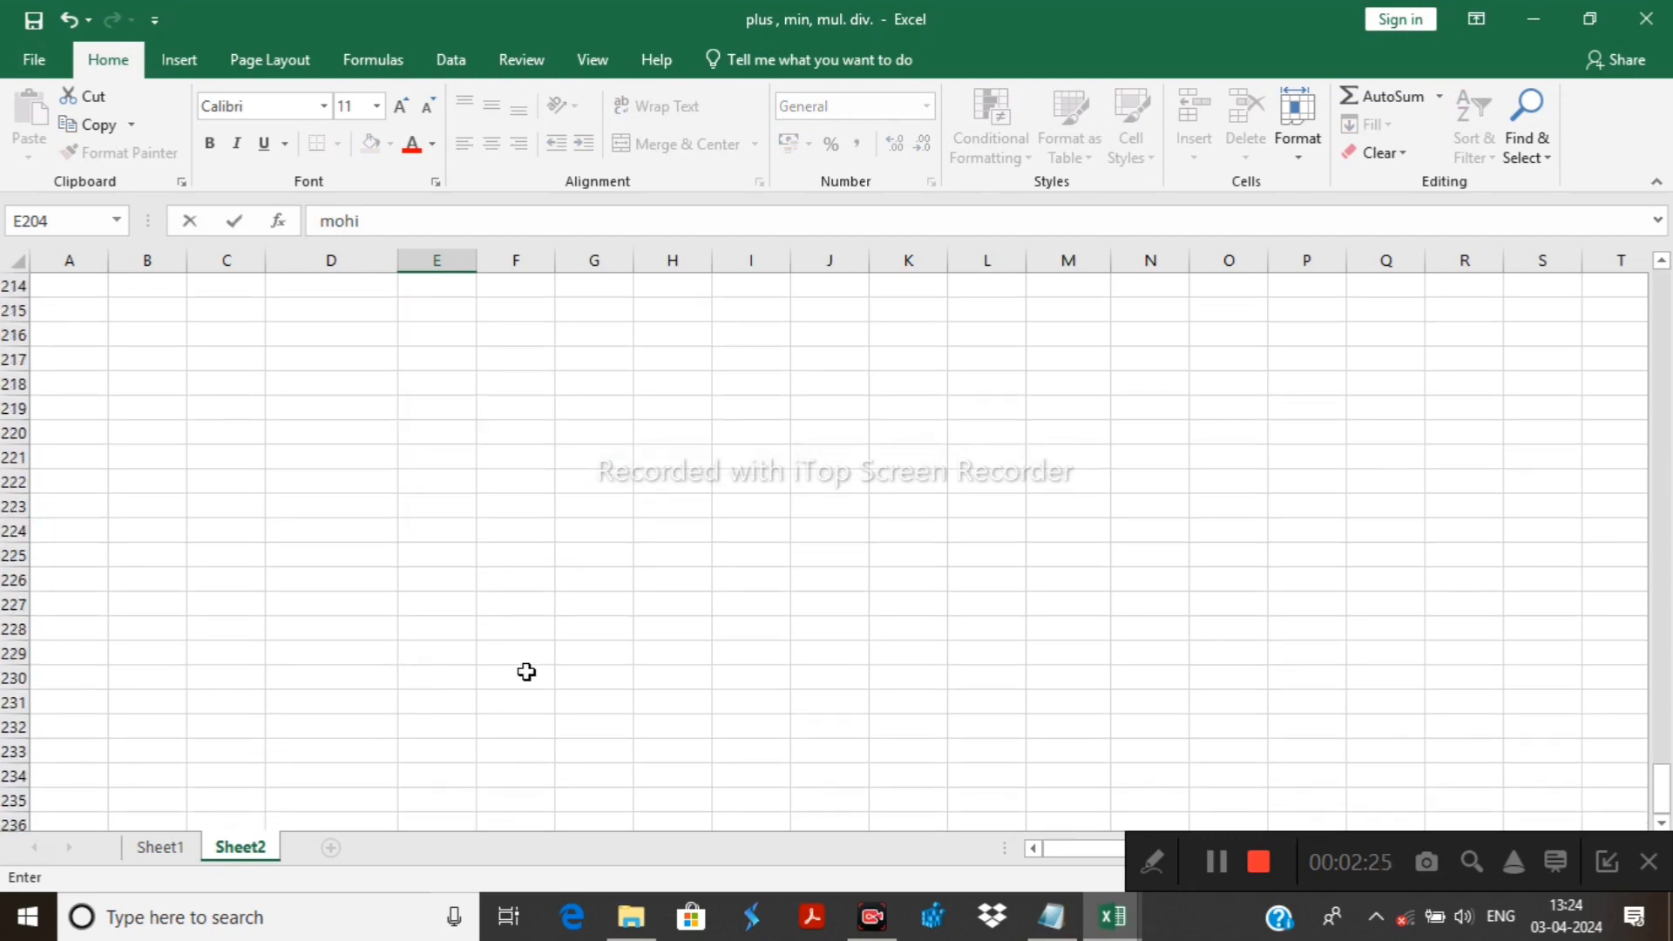
left_click(436, 650)
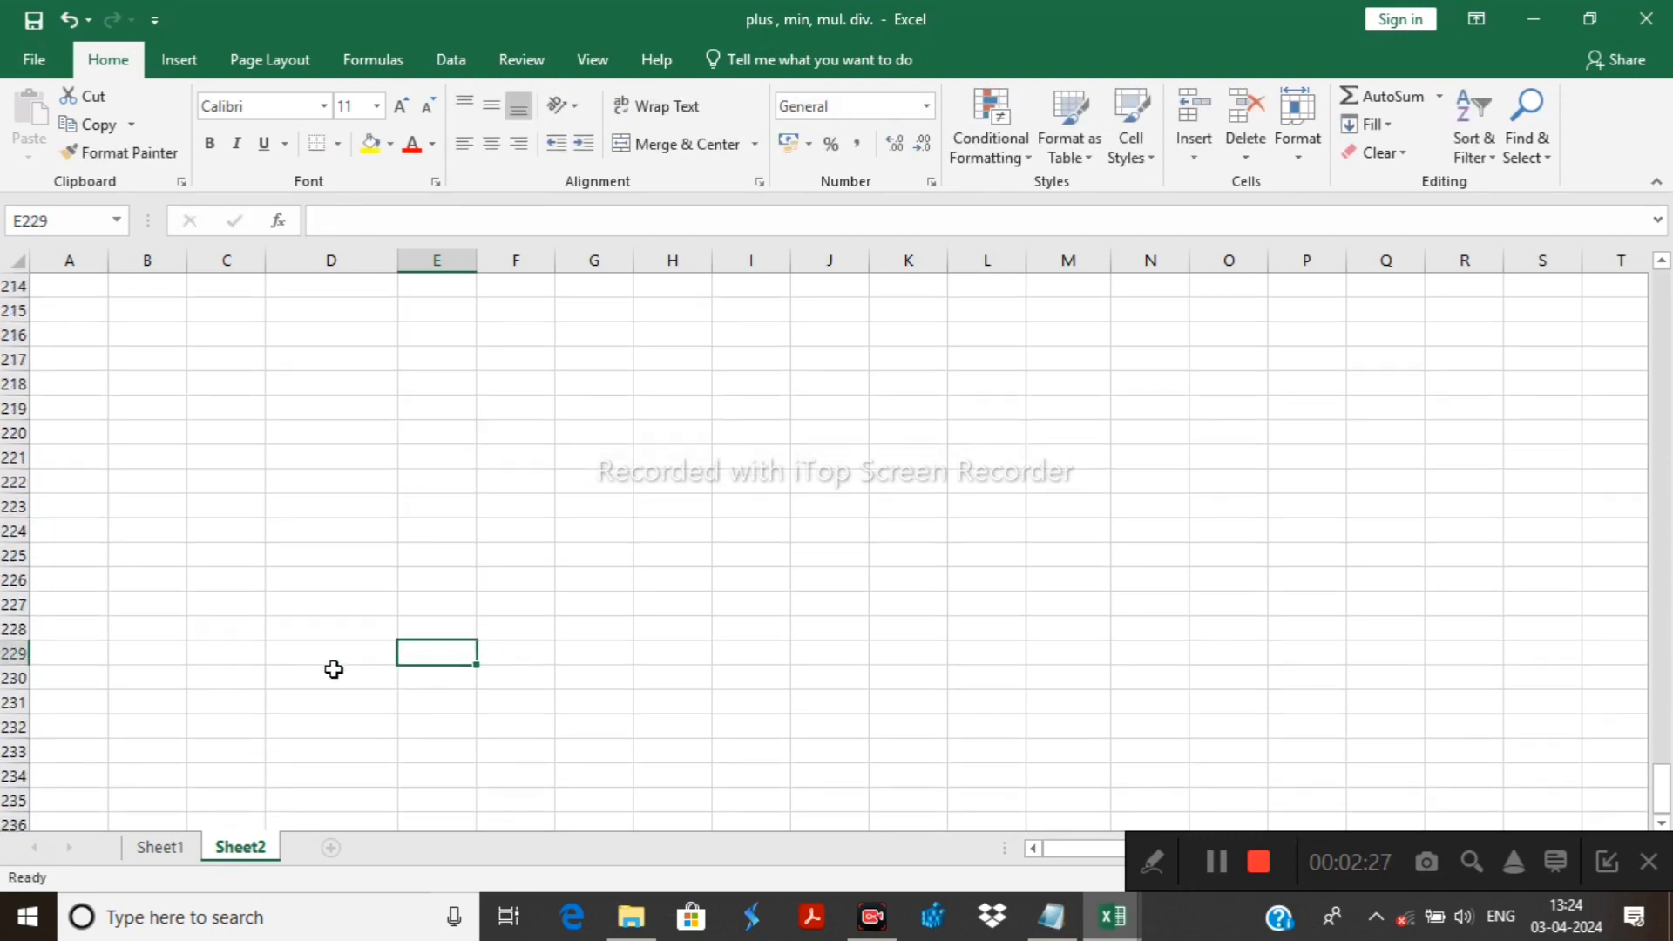
type("rahu")
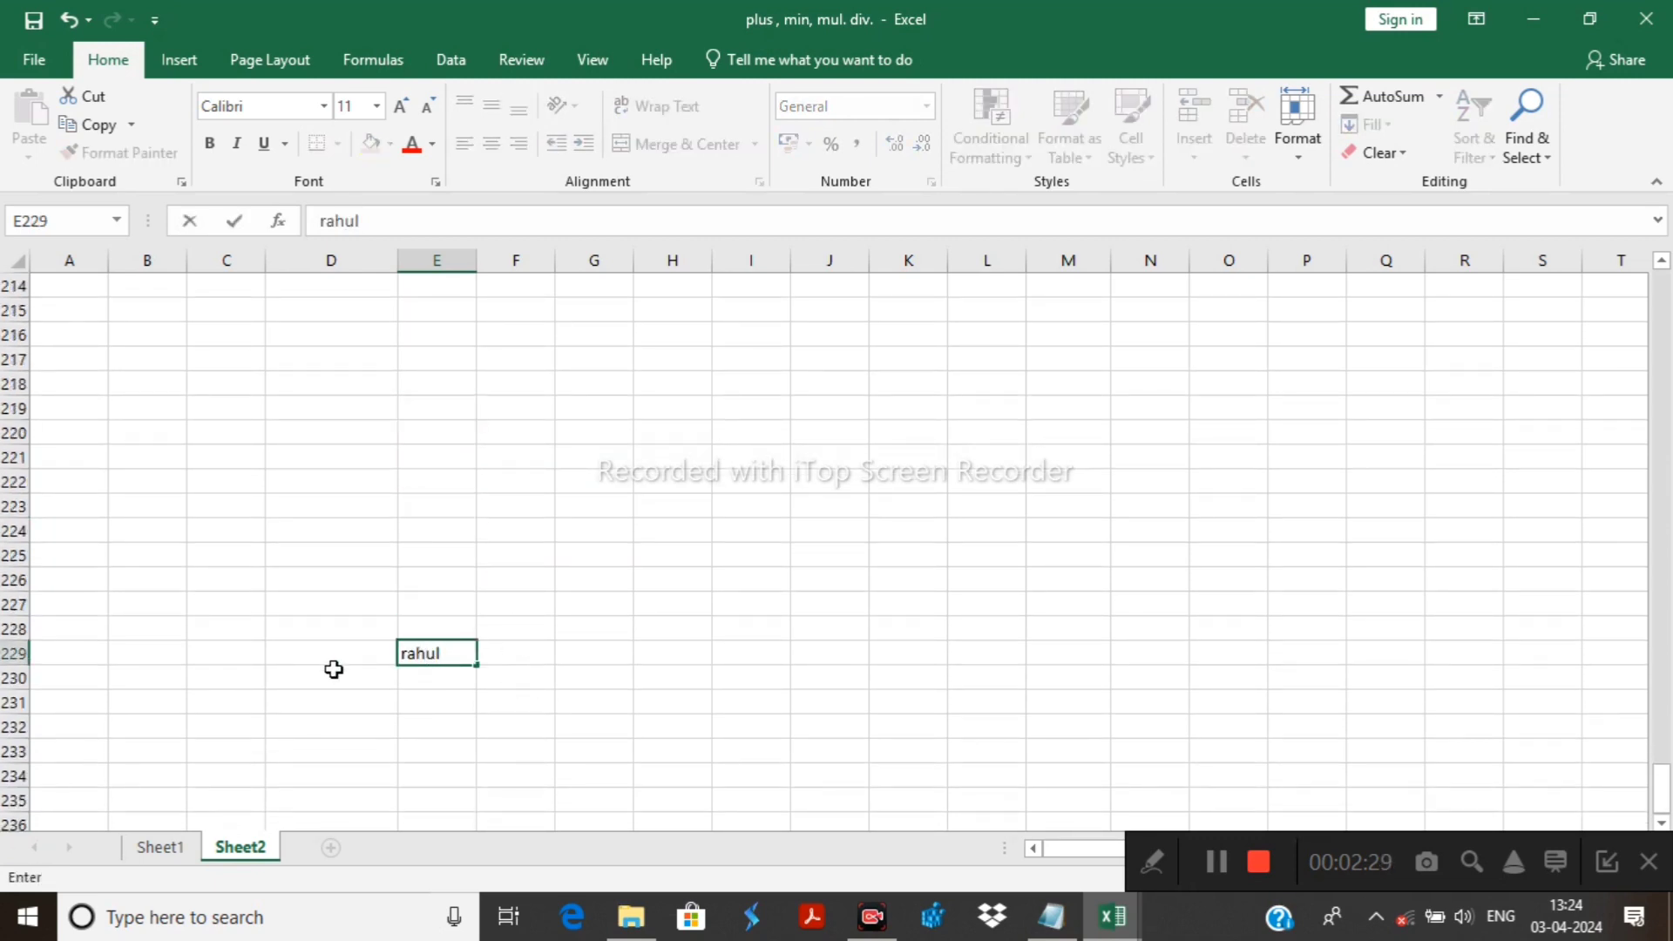
type("l")
scroll(490, 467, "up", 2)
scroll(491, 467, "up", 12)
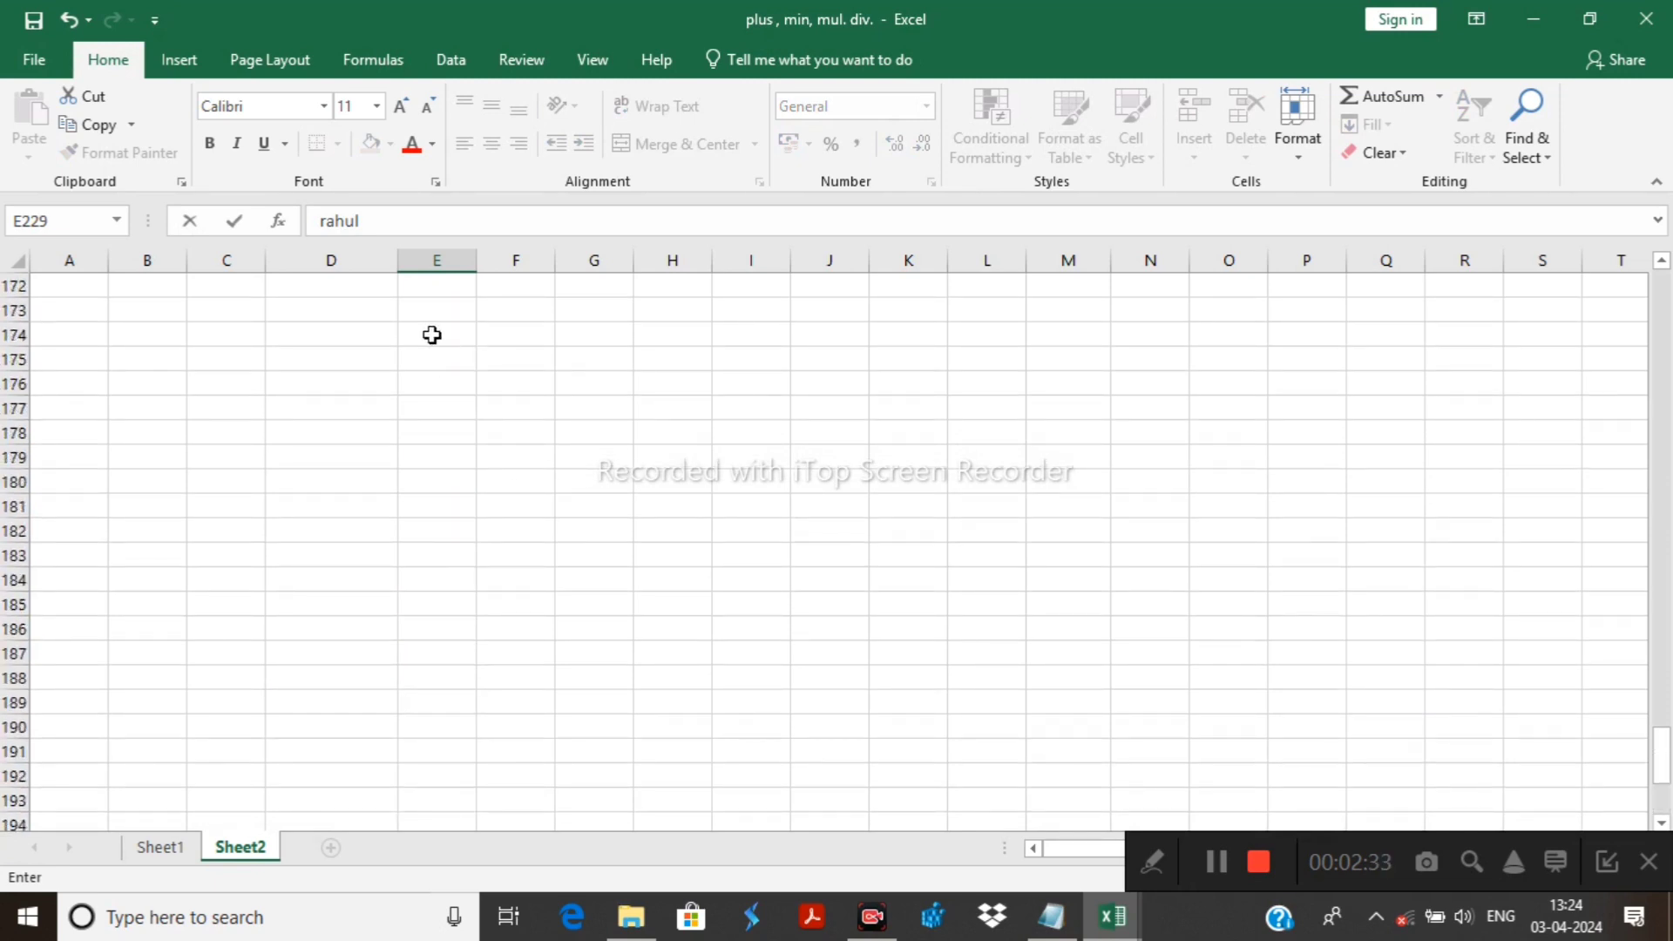
left_click(439, 248)
Starting from cell E1, jump down column E through the filled cells E7, E134 and E204.
scroll(448, 378, "up", 3)
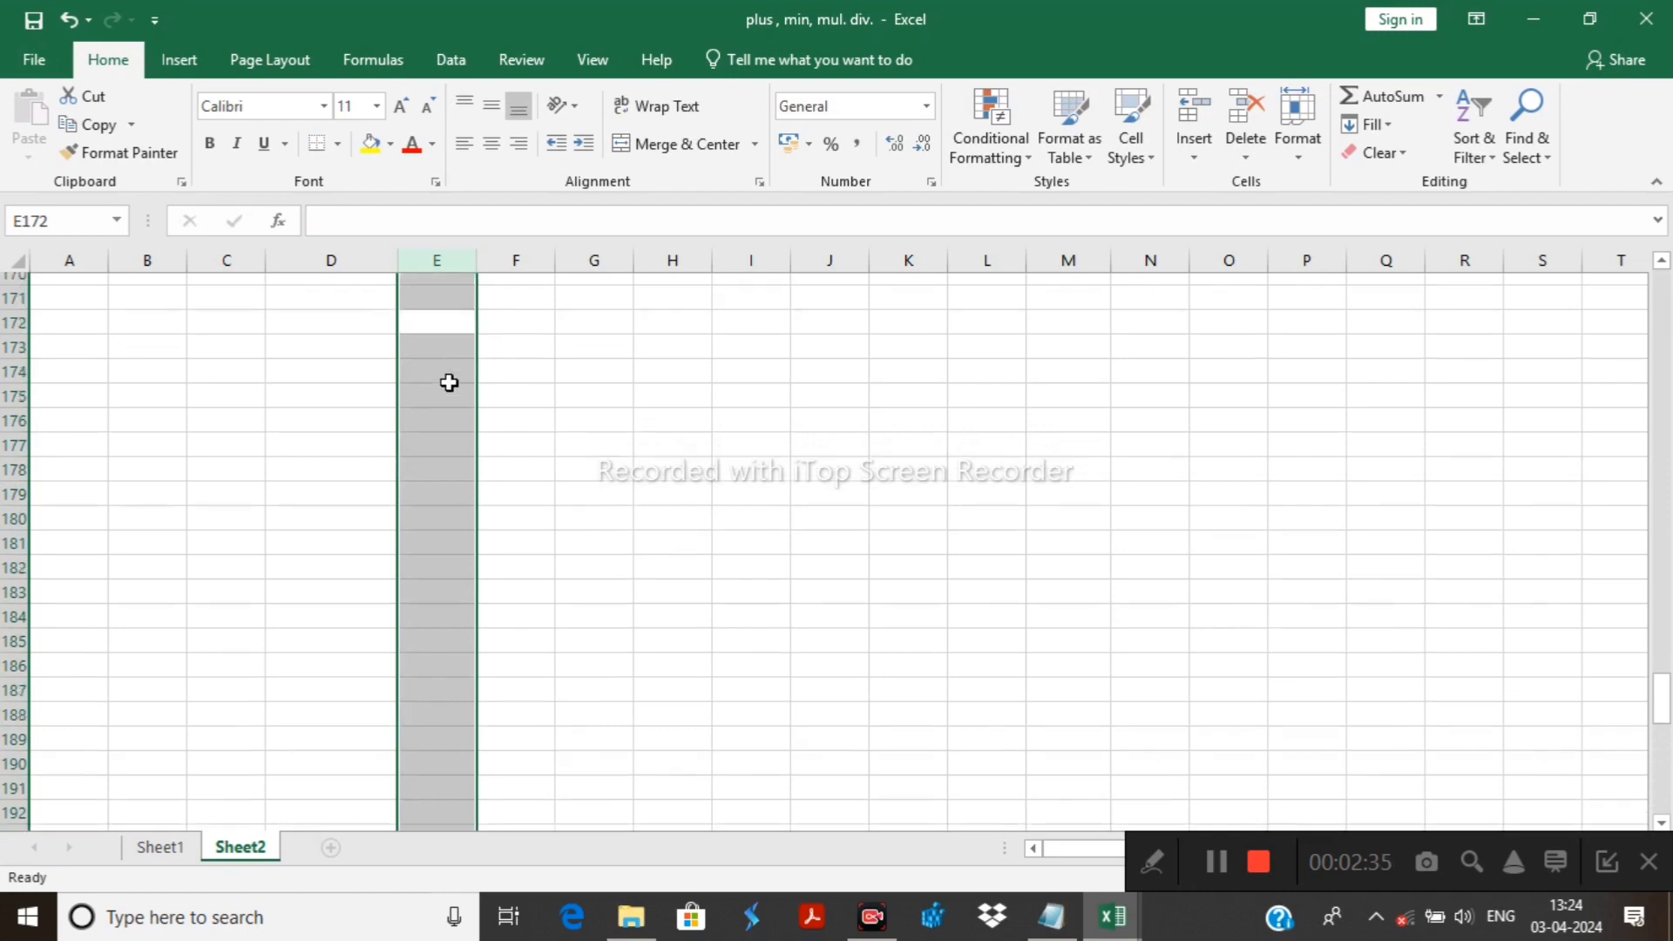
left_click(541, 388)
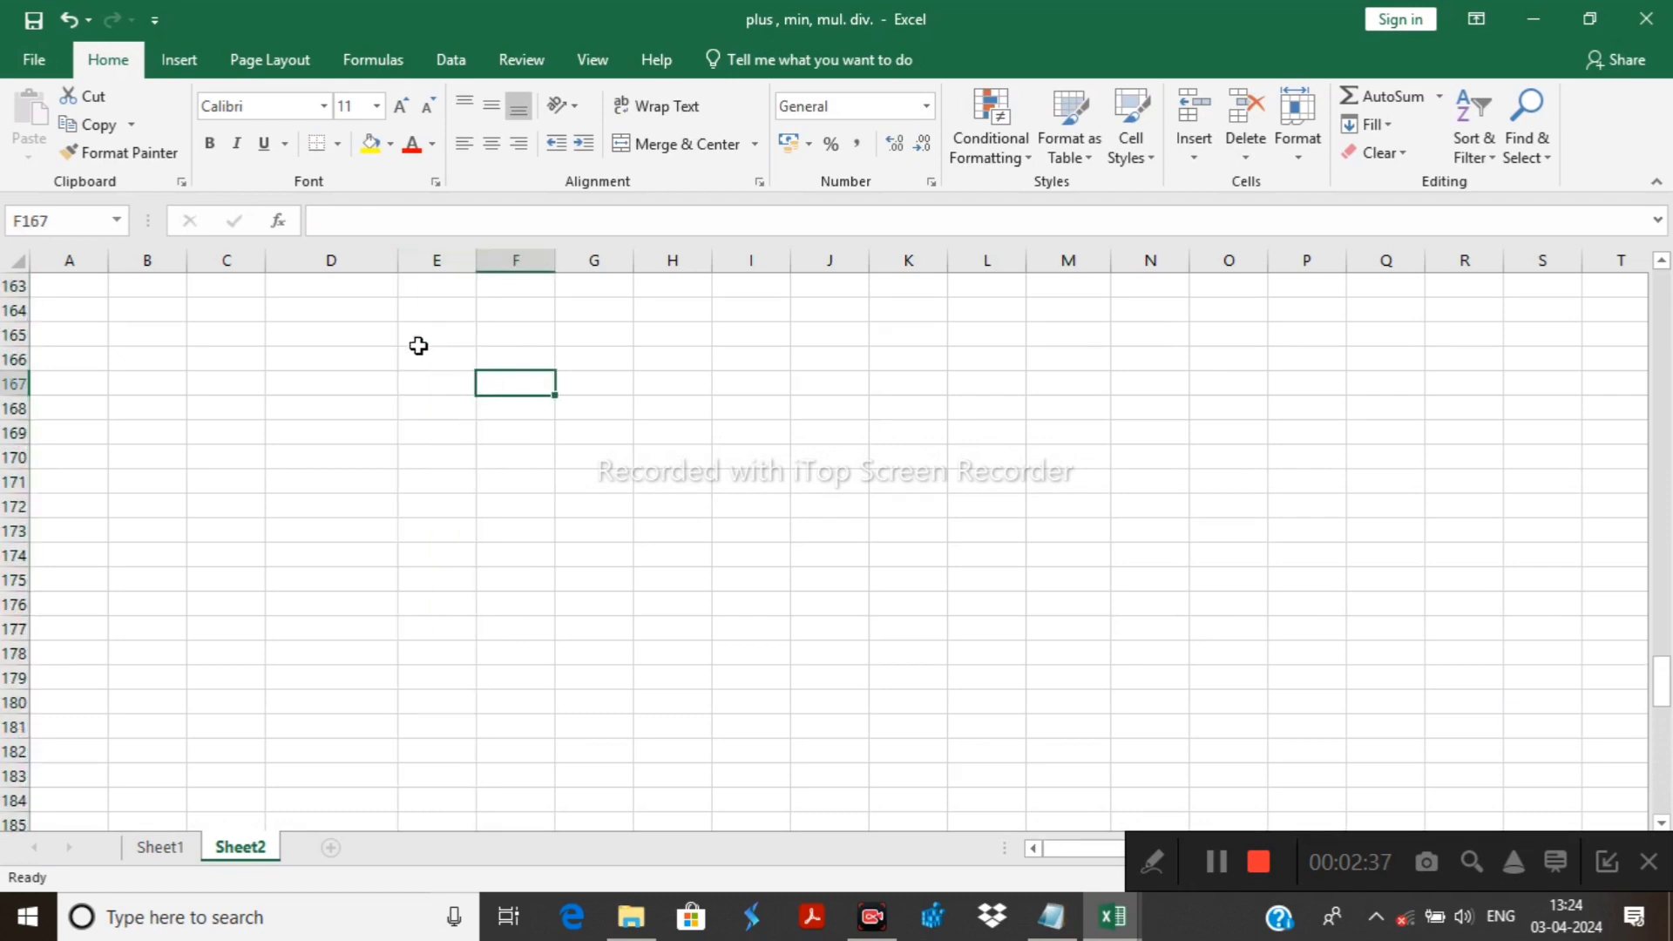
scroll(410, 375, "up", 5)
scroll(406, 404, "up", 20)
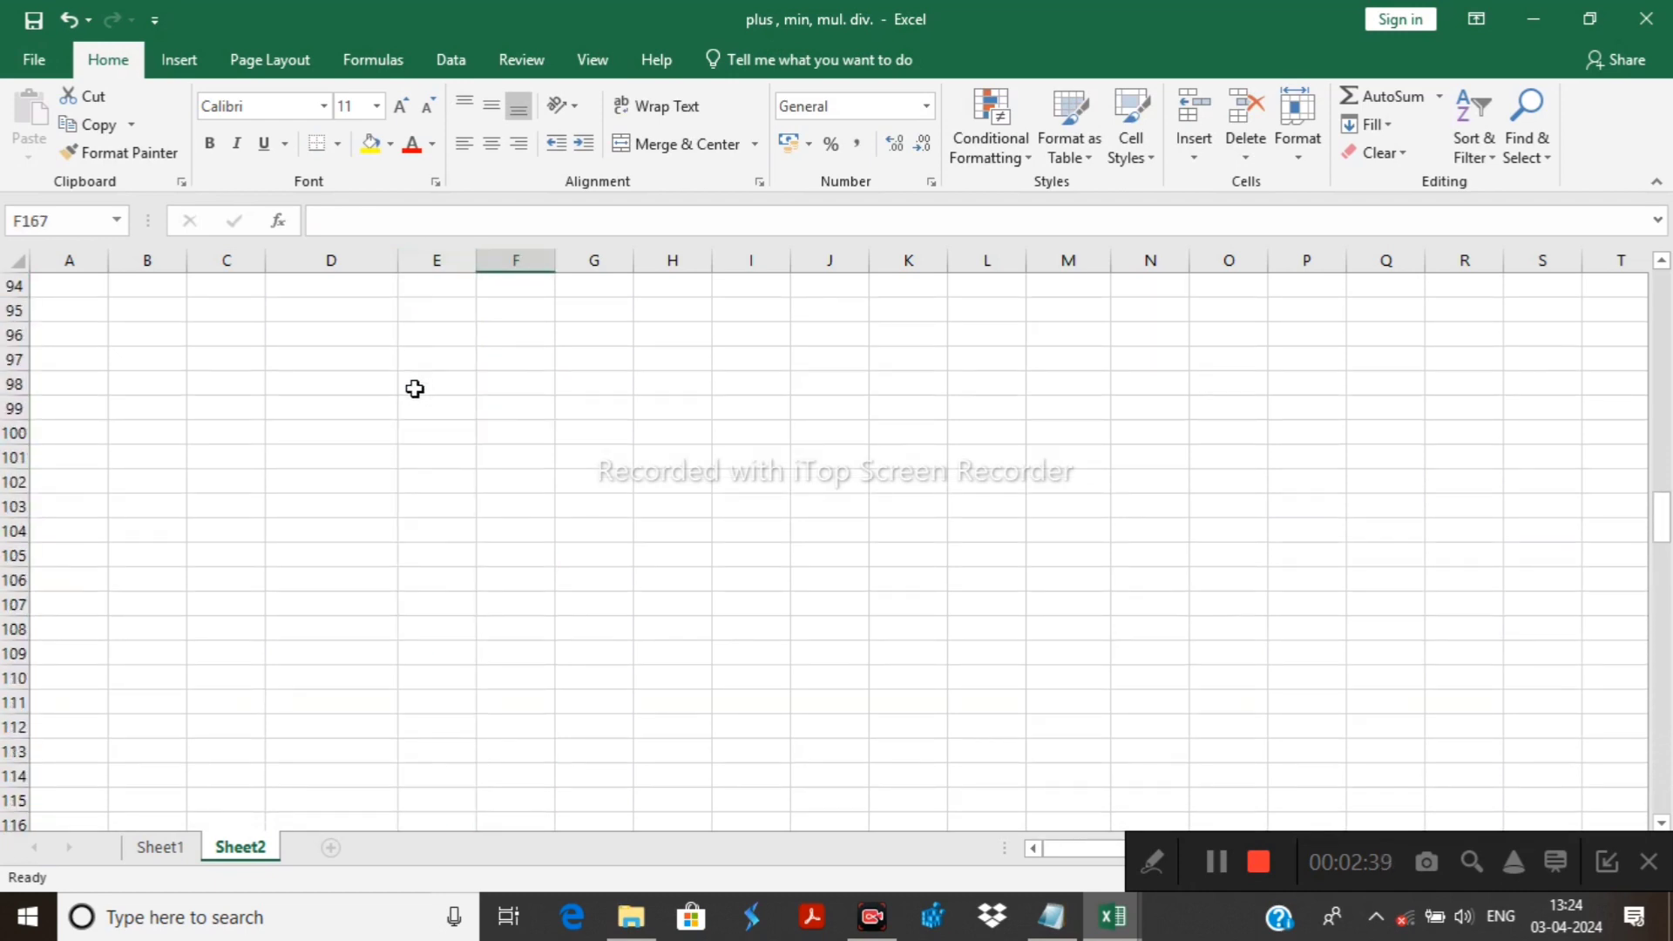
scroll(418, 398, "up", 18)
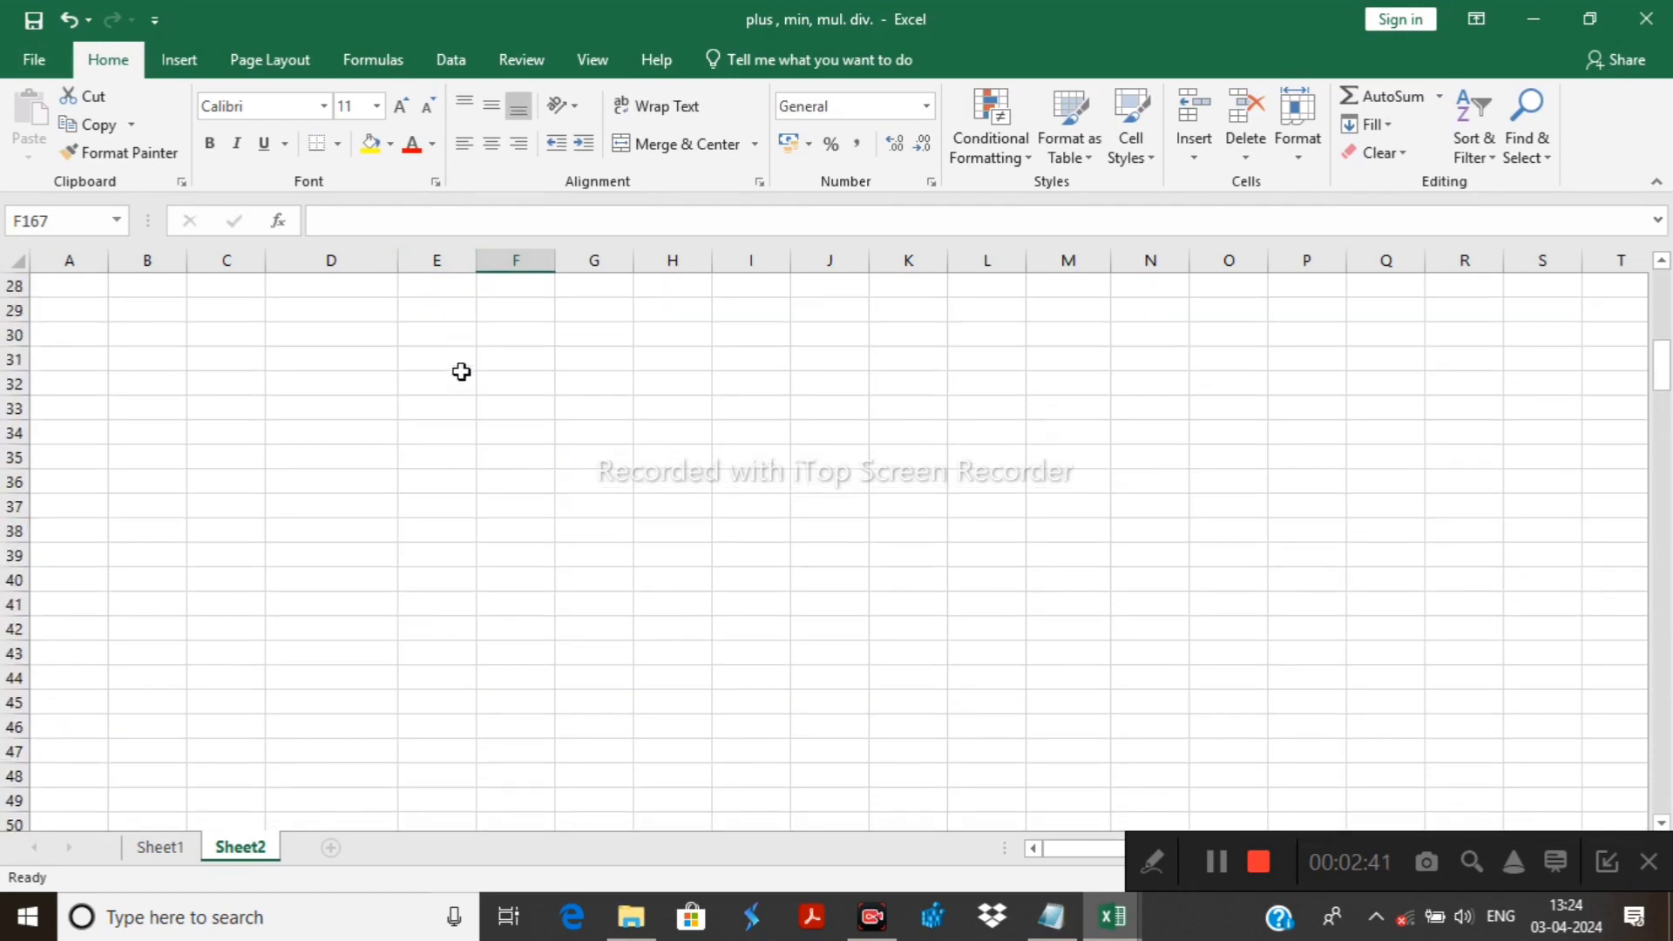
scroll(509, 362, "up", 8)
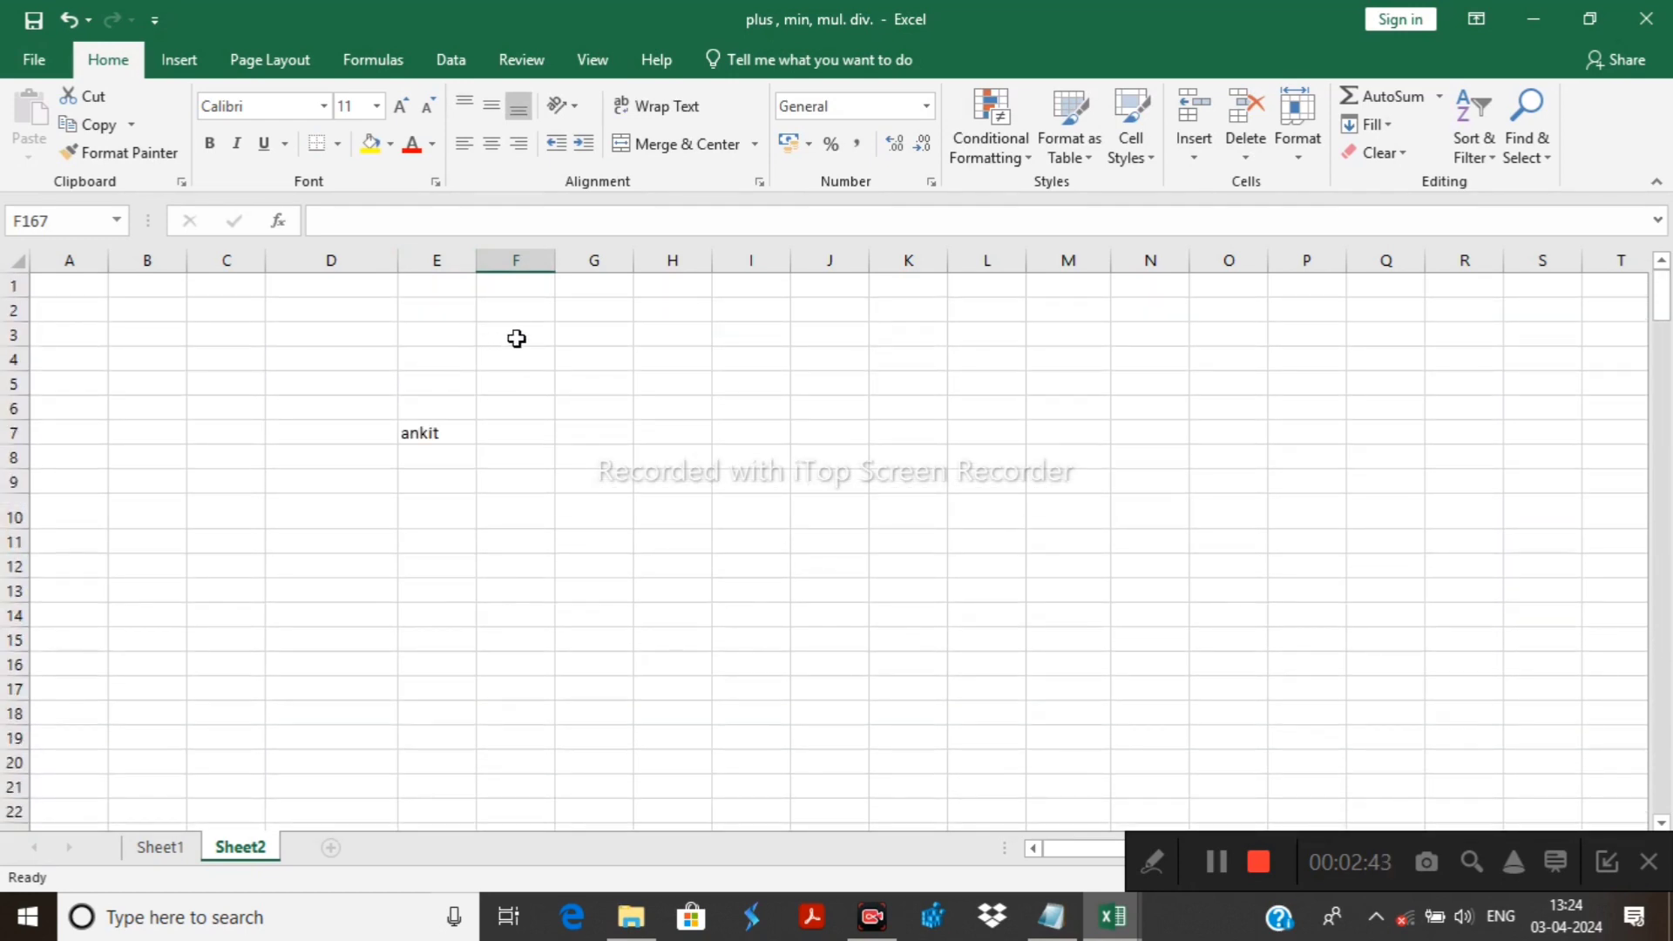
left_click(434, 288)
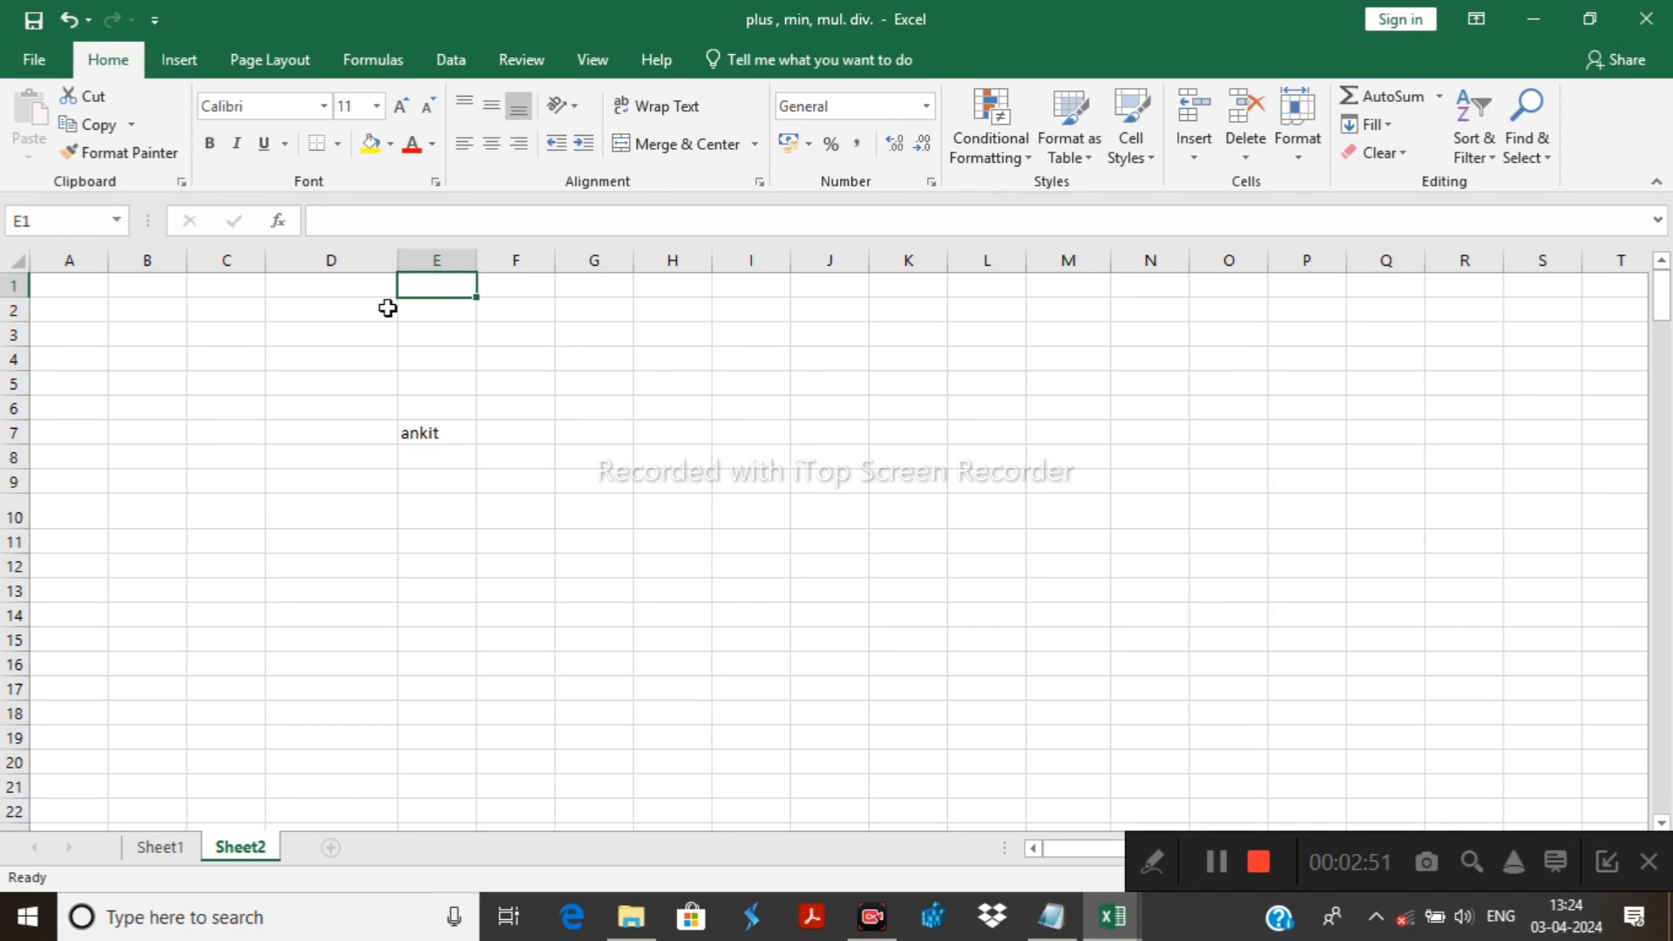
key("ctrl+Down")
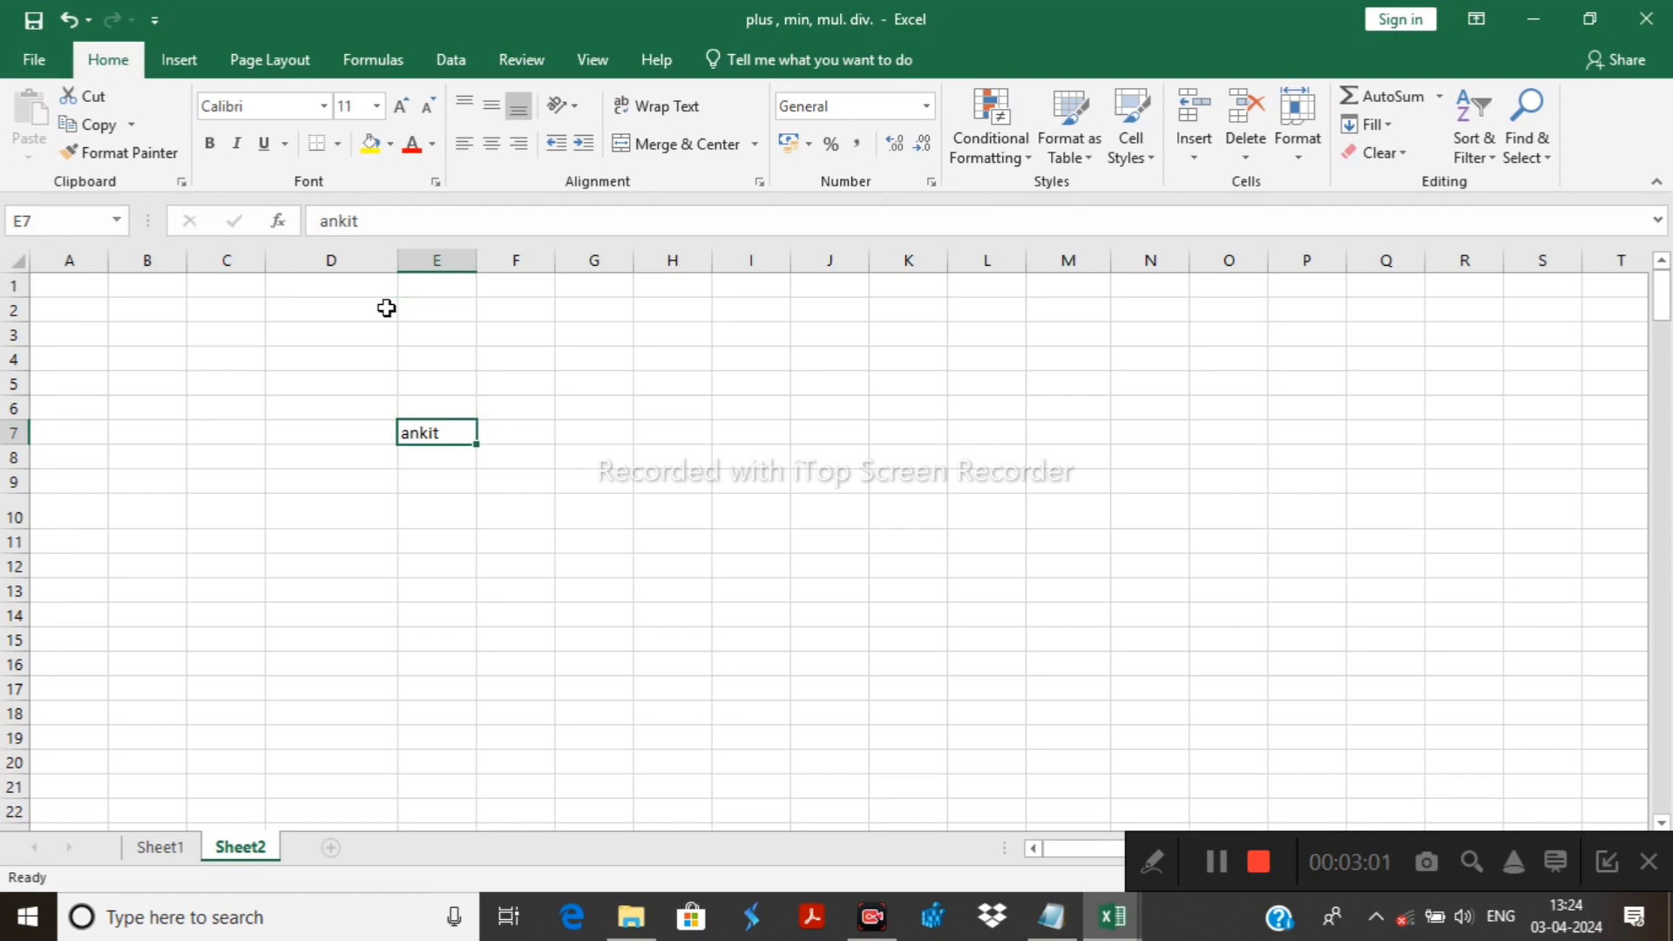
key("ctrl+Down")
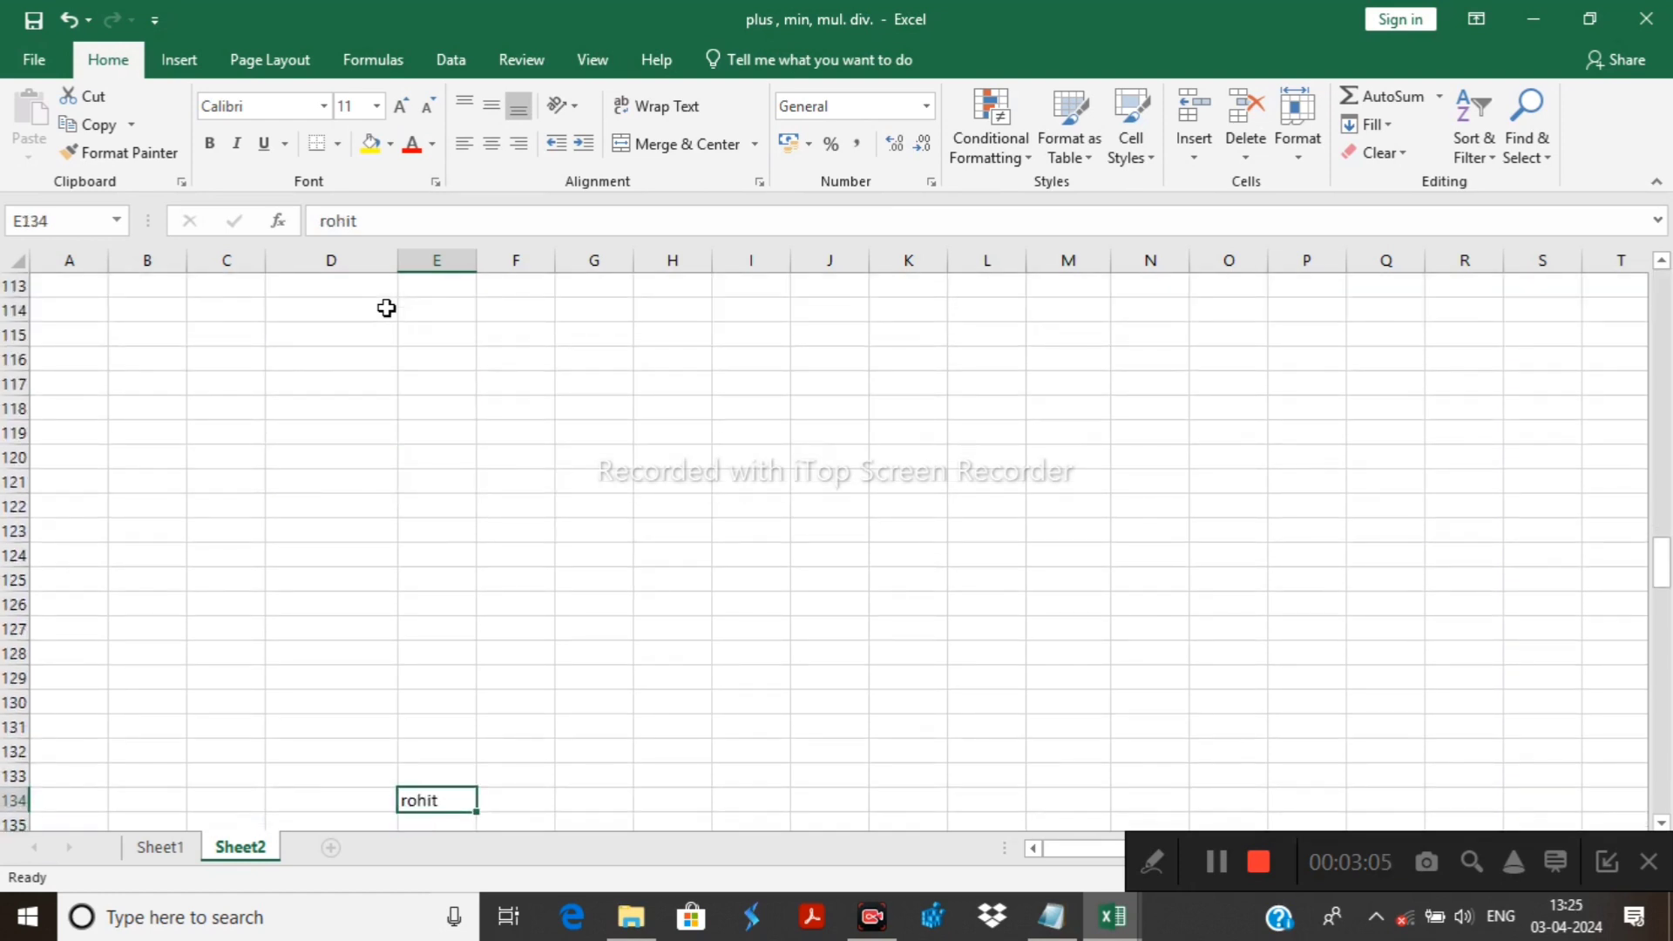
key("ctrl+Down")
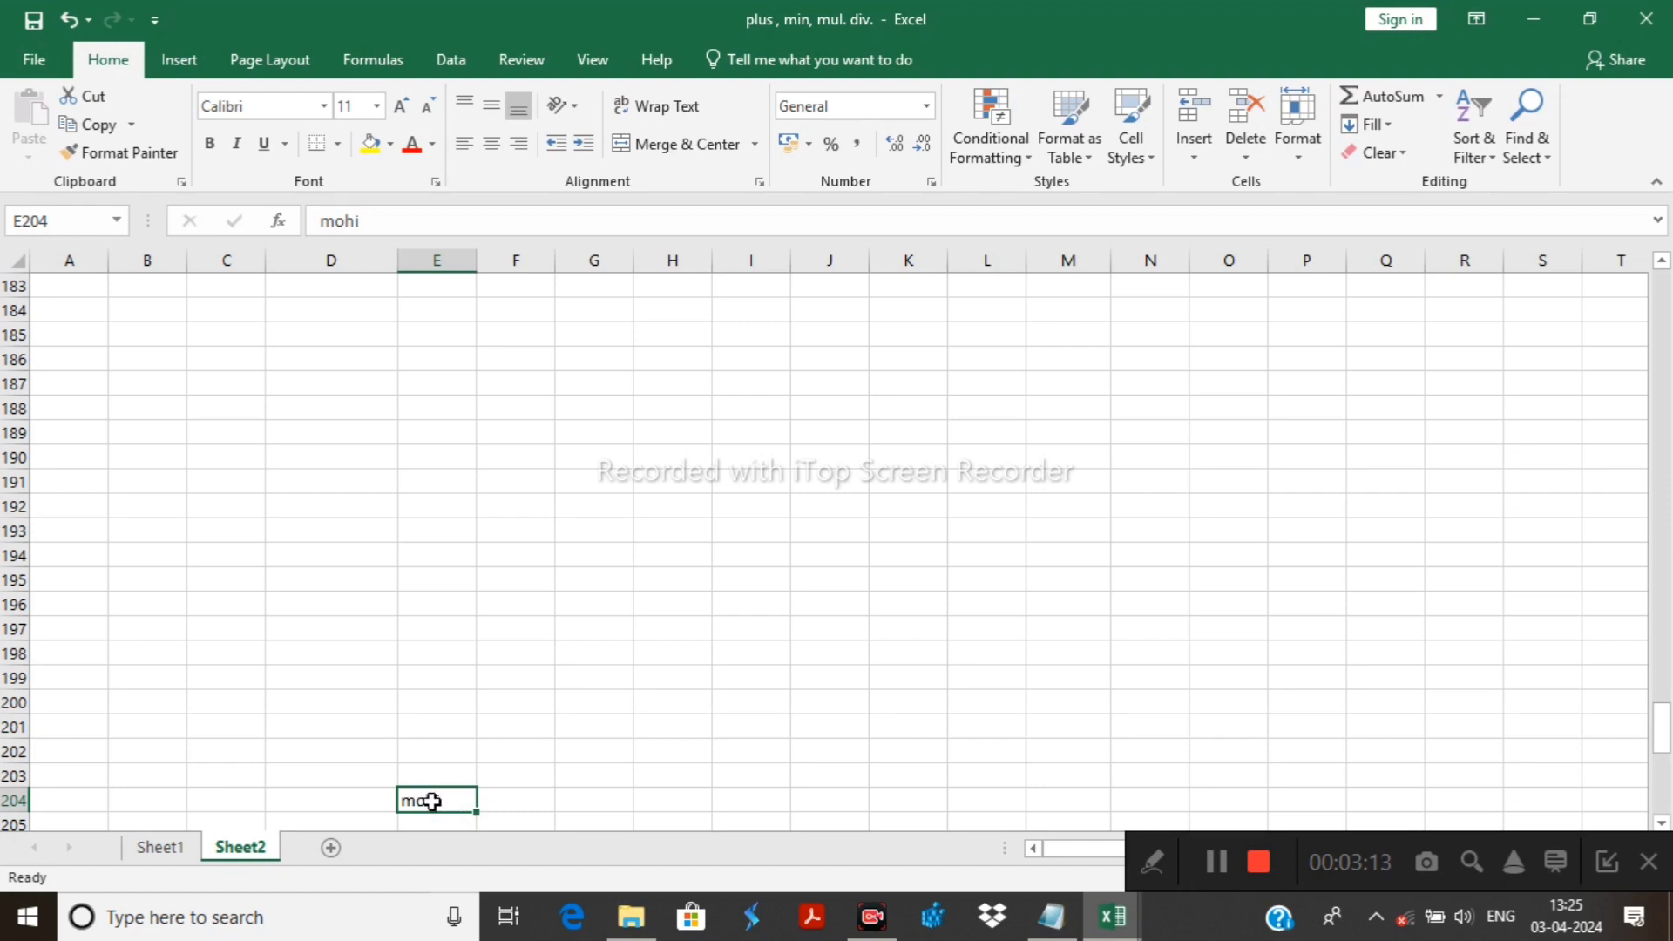
Complete the first name in cell E204 by adding its missing final letter "t".
scroll(559, 721, "down", 2)
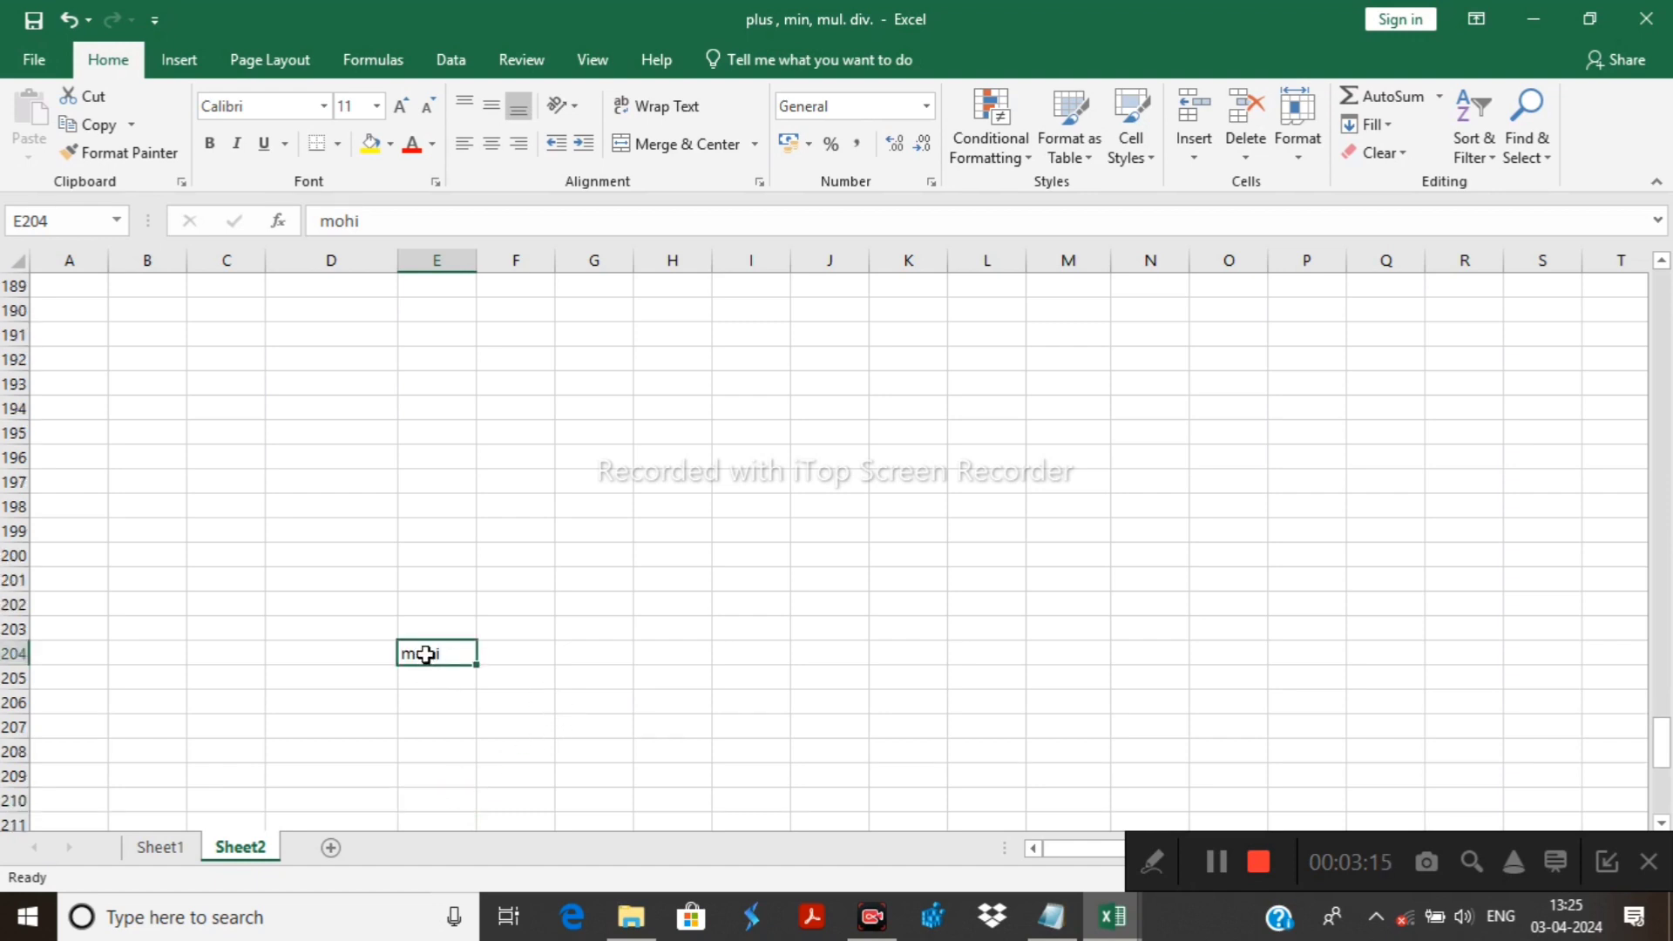
left_click(413, 504)
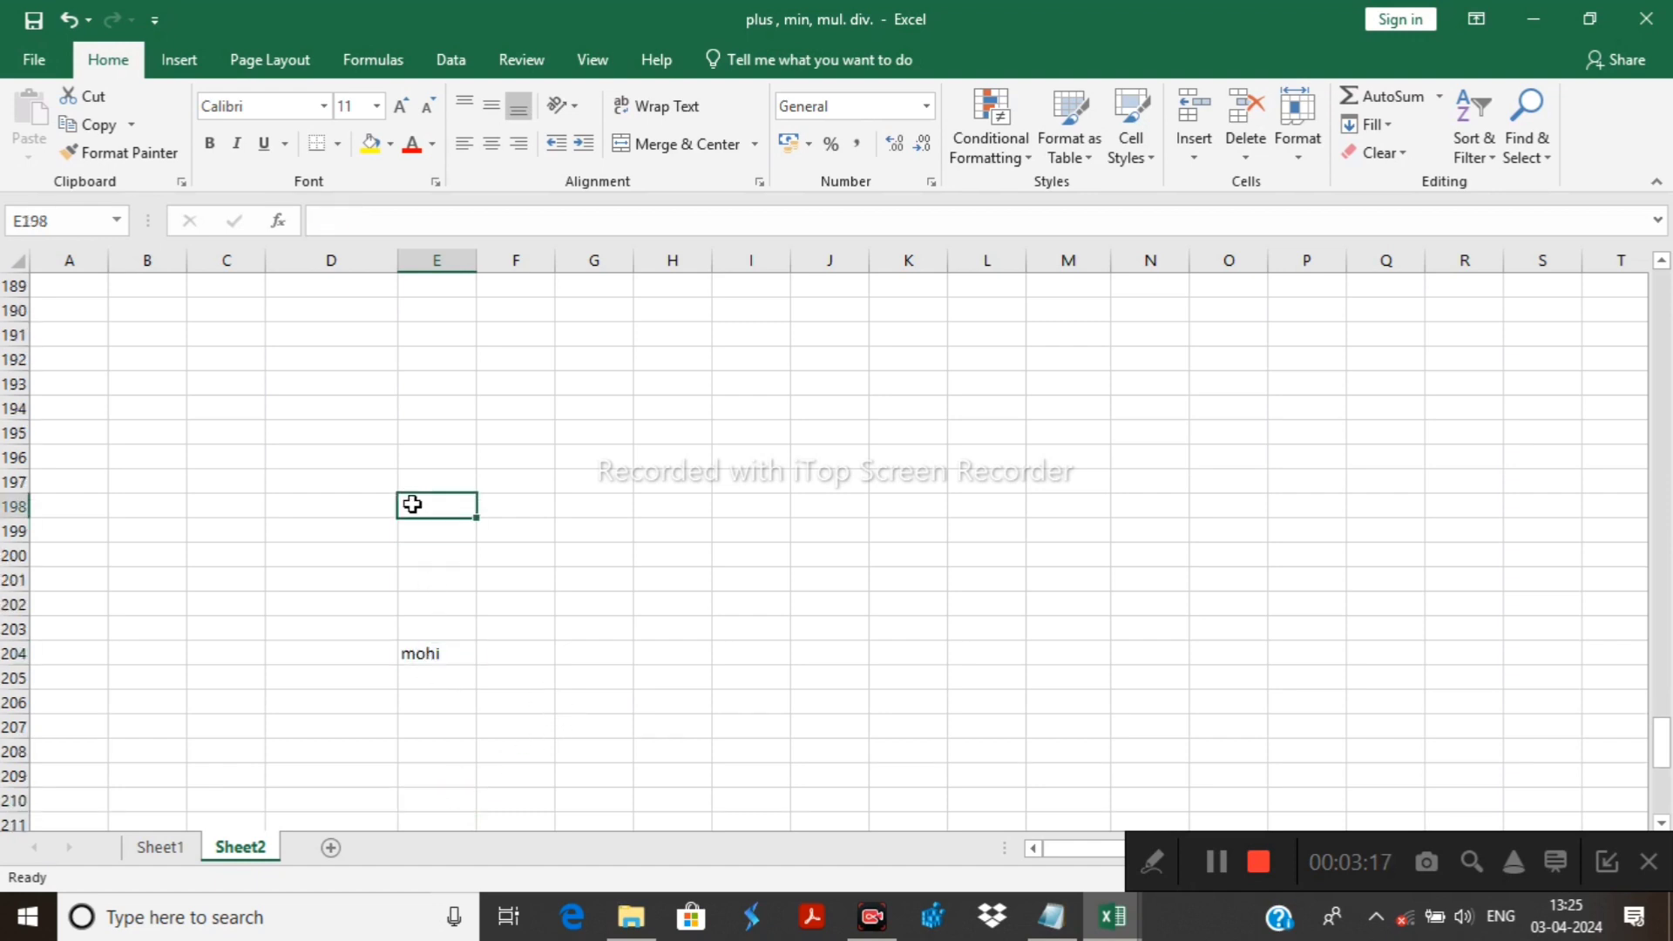
left_click(421, 652)
double_click(440, 656)
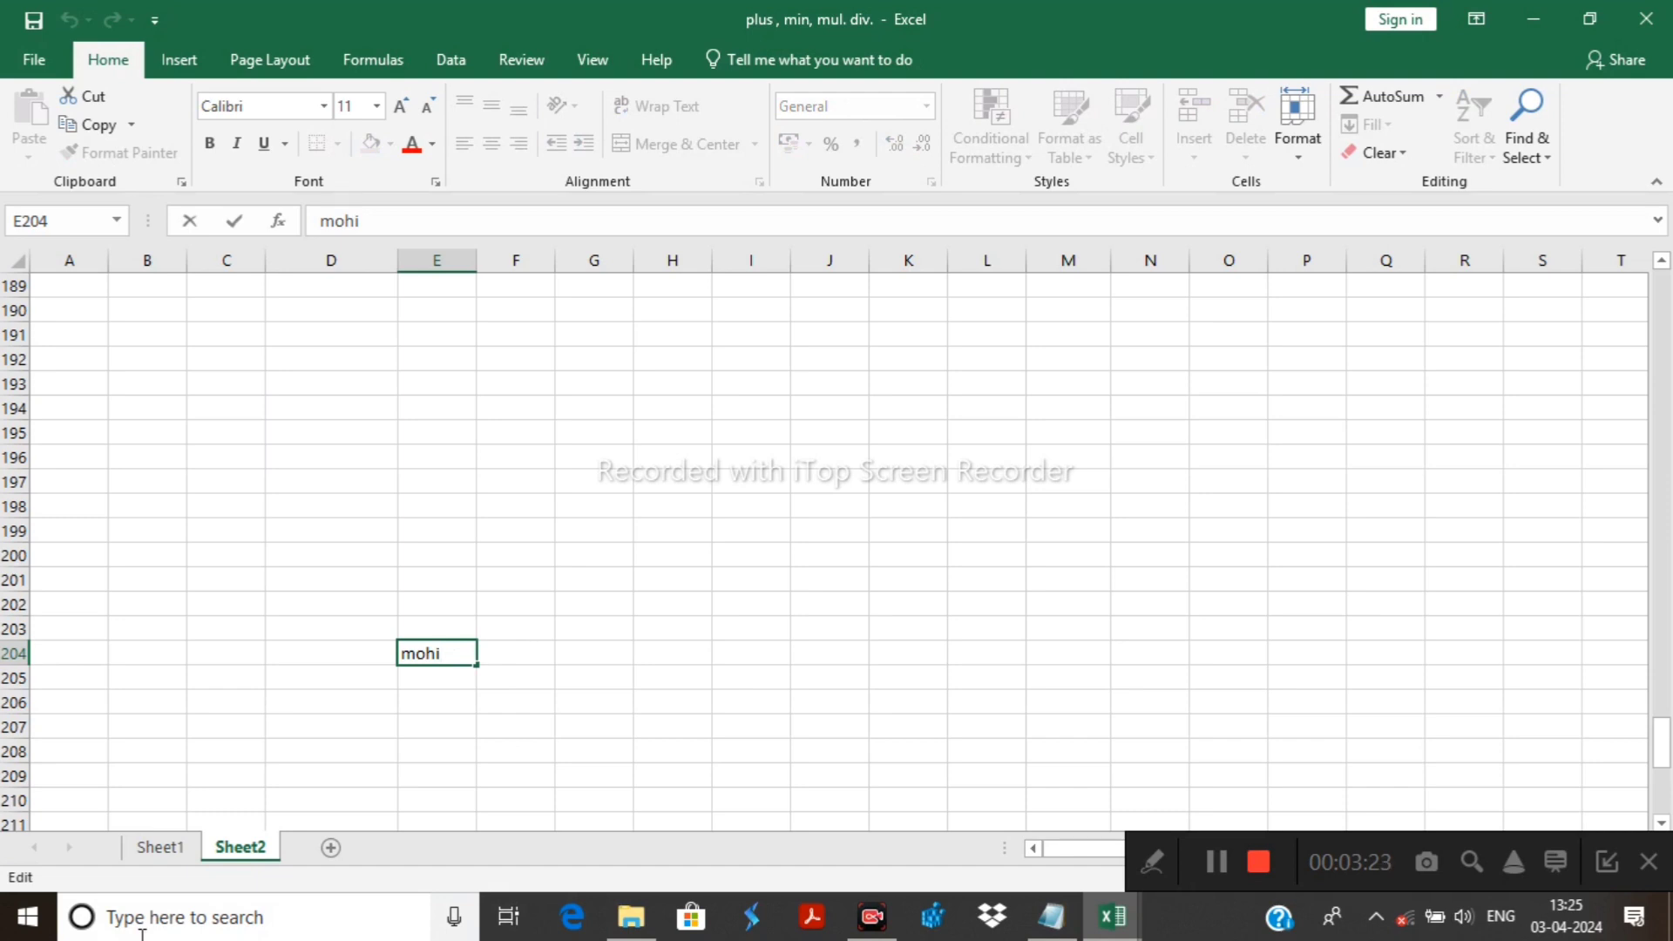
type("t")
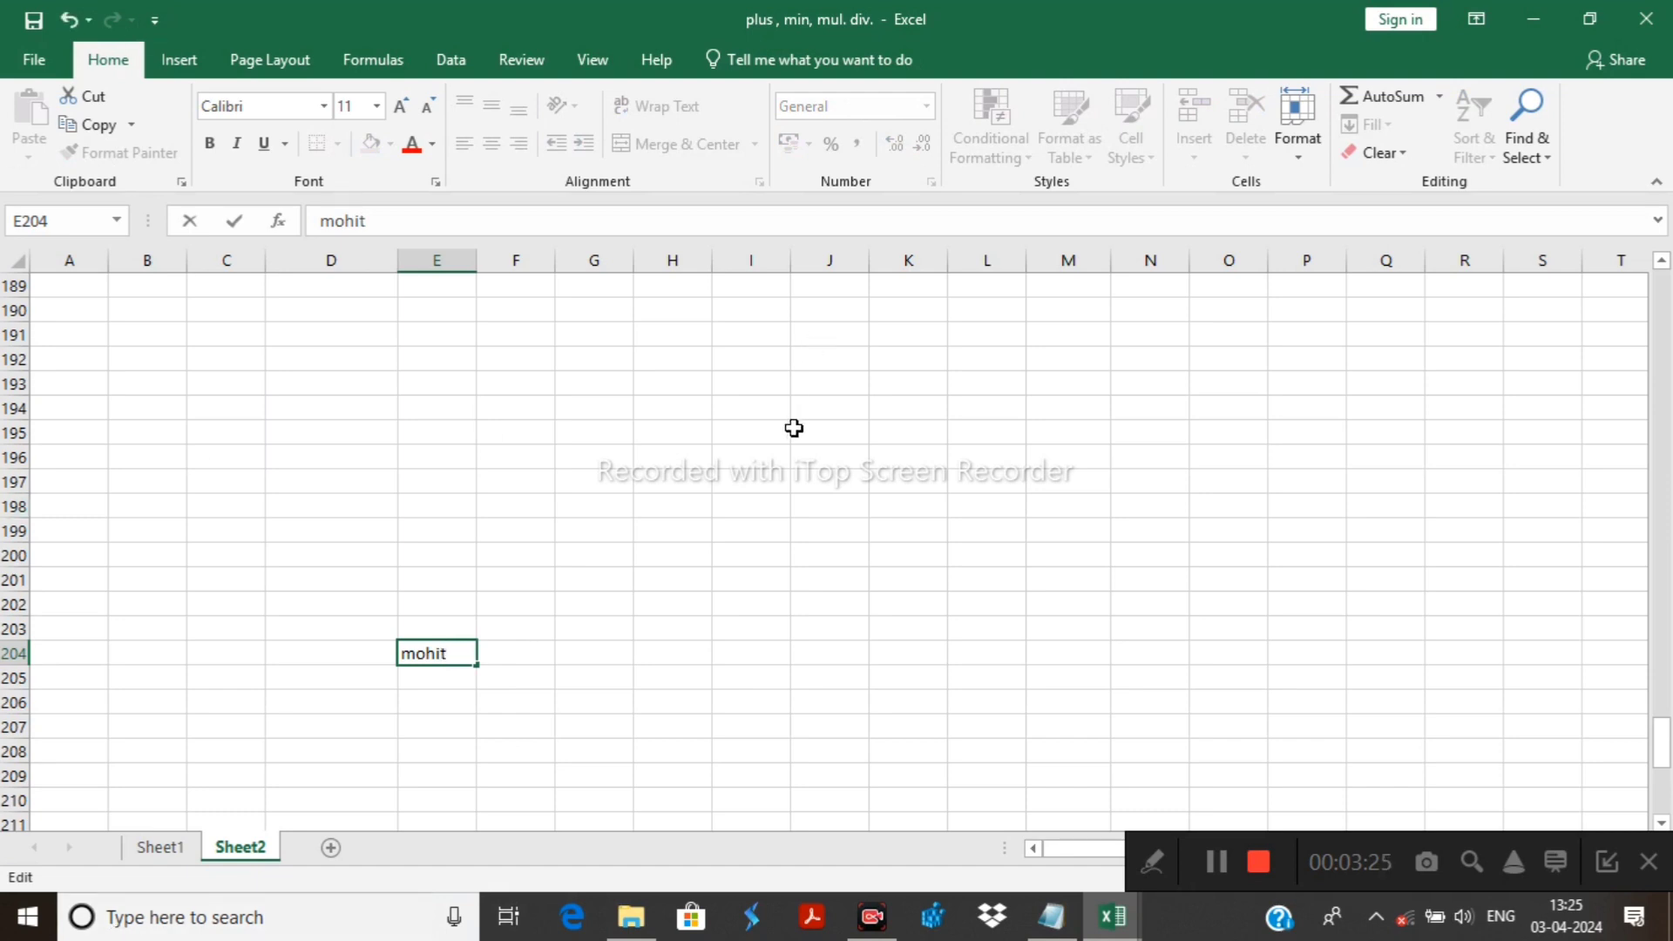
left_click(676, 328)
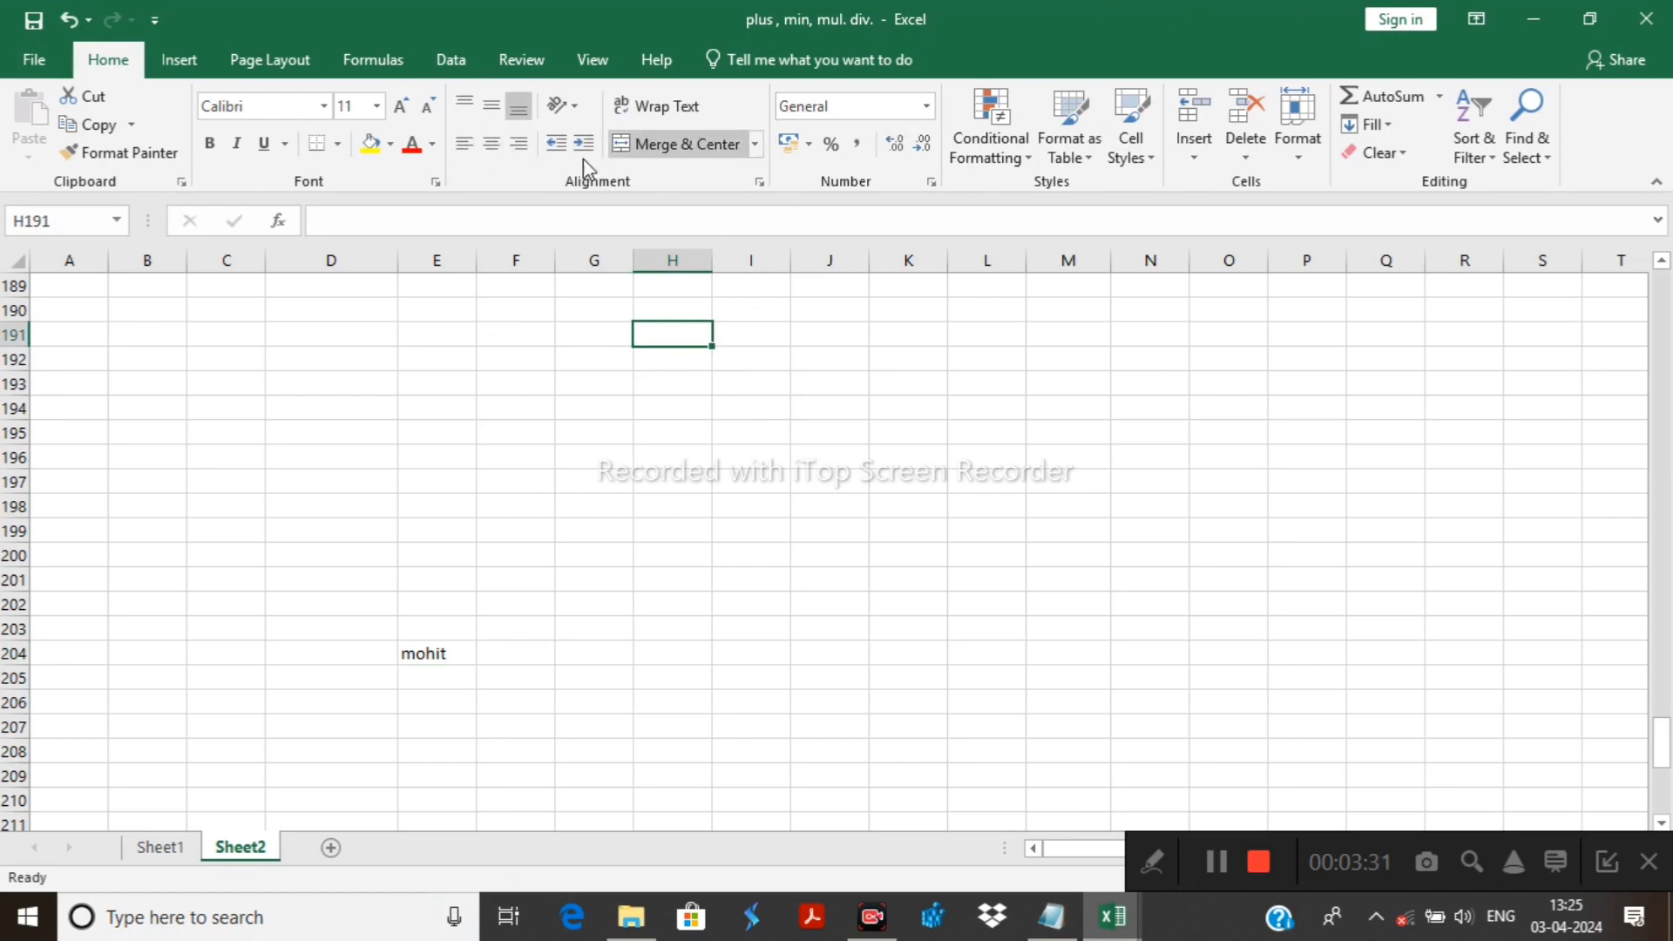
Enter the heading "clasw 10th result" in cell D193 and merge and center it across D193:N193.
left_click(306, 380)
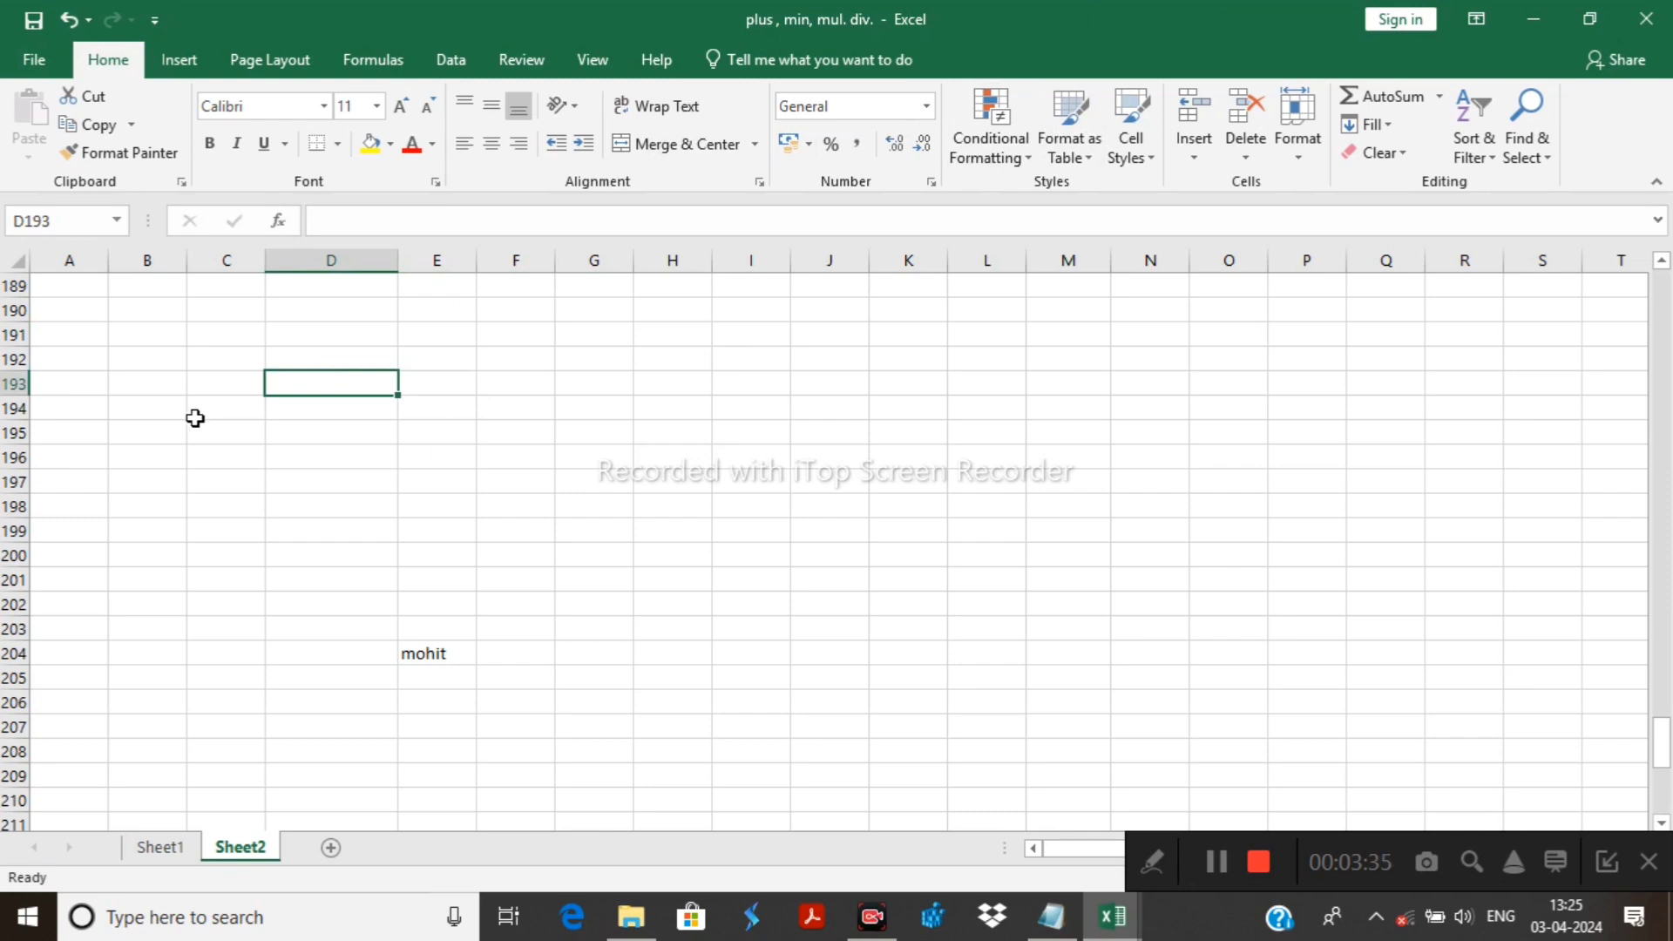
type("clasw 10th result")
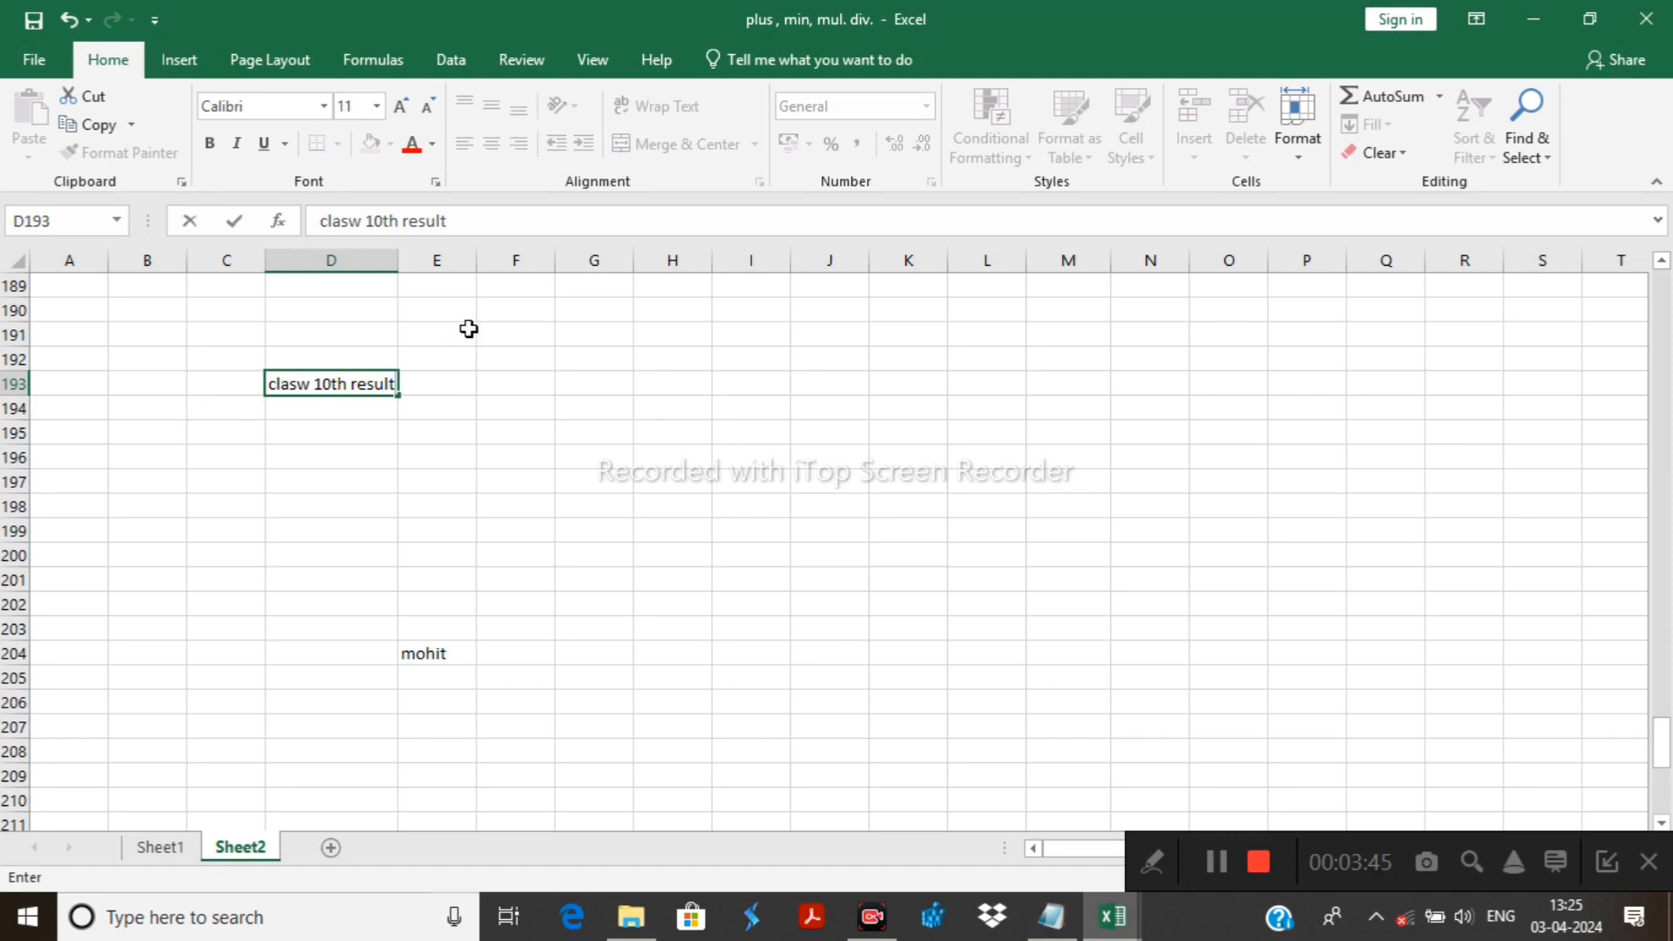
left_click(702, 405)
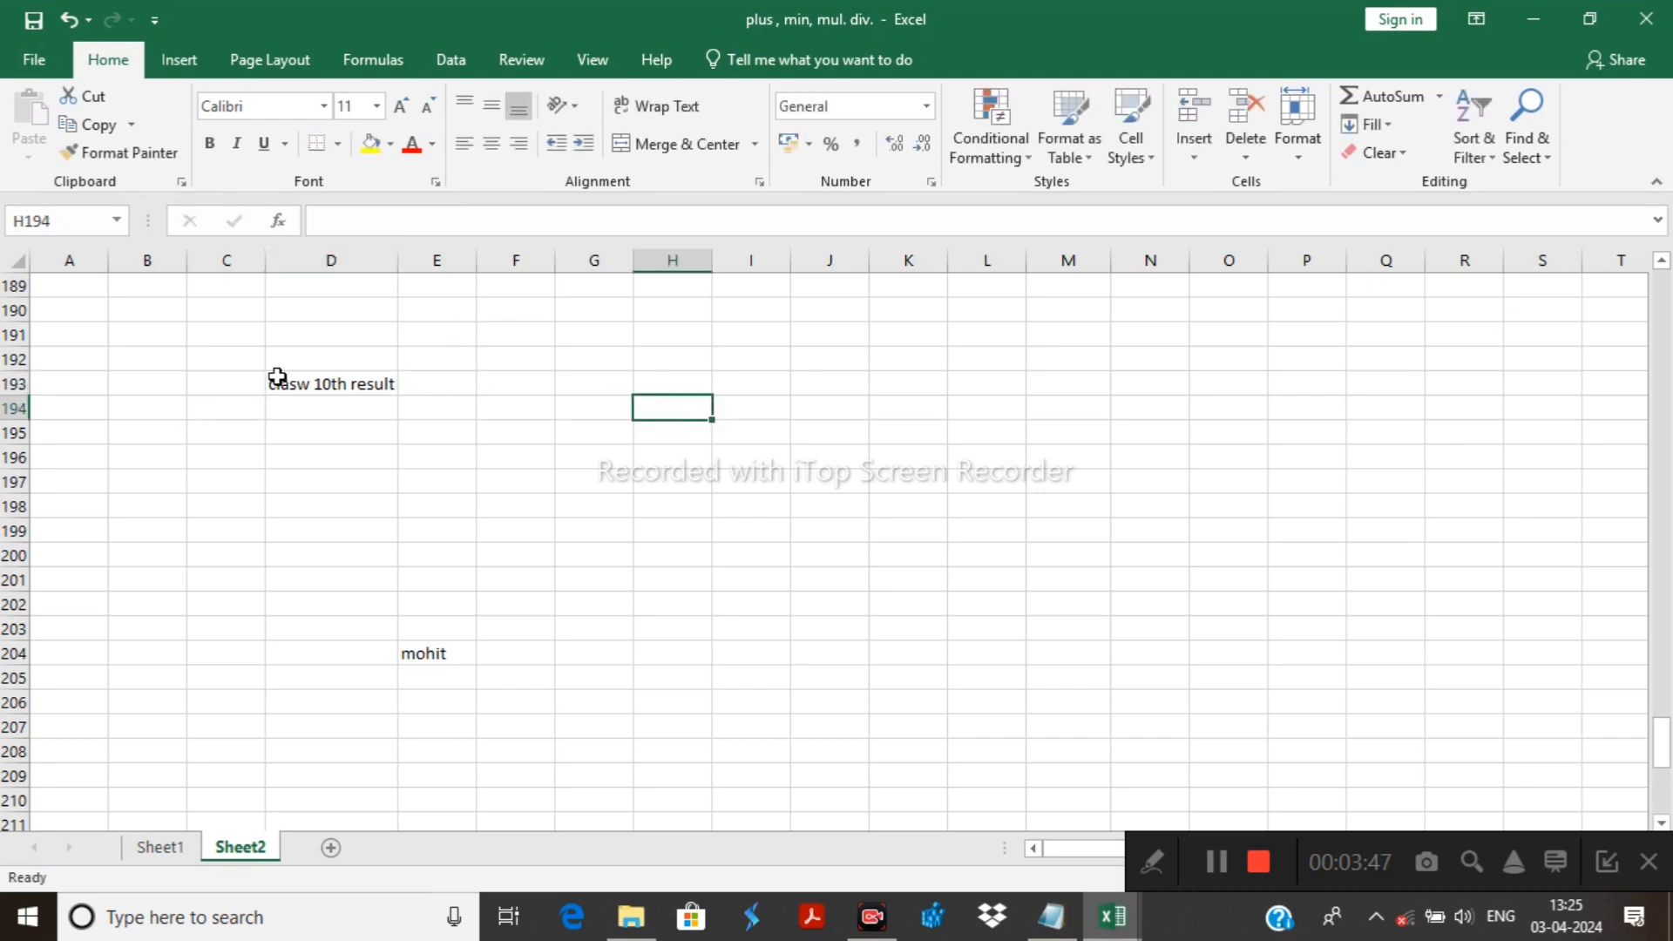
left_click_drag(268, 390, 1142, 377)
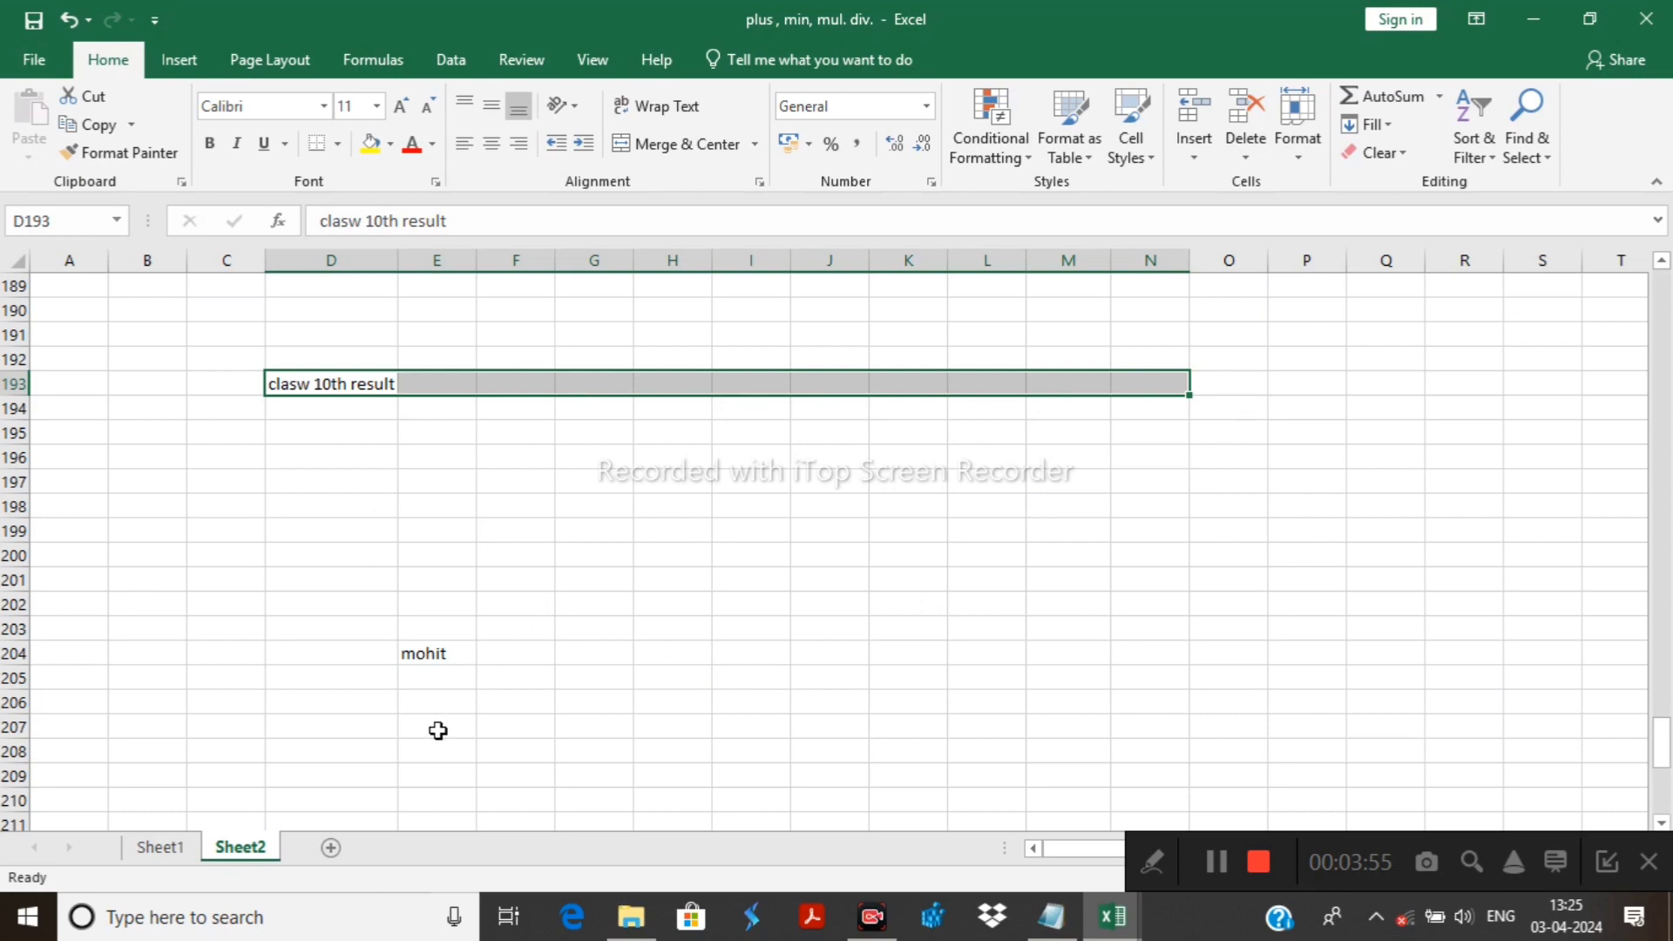
left_click(684, 144)
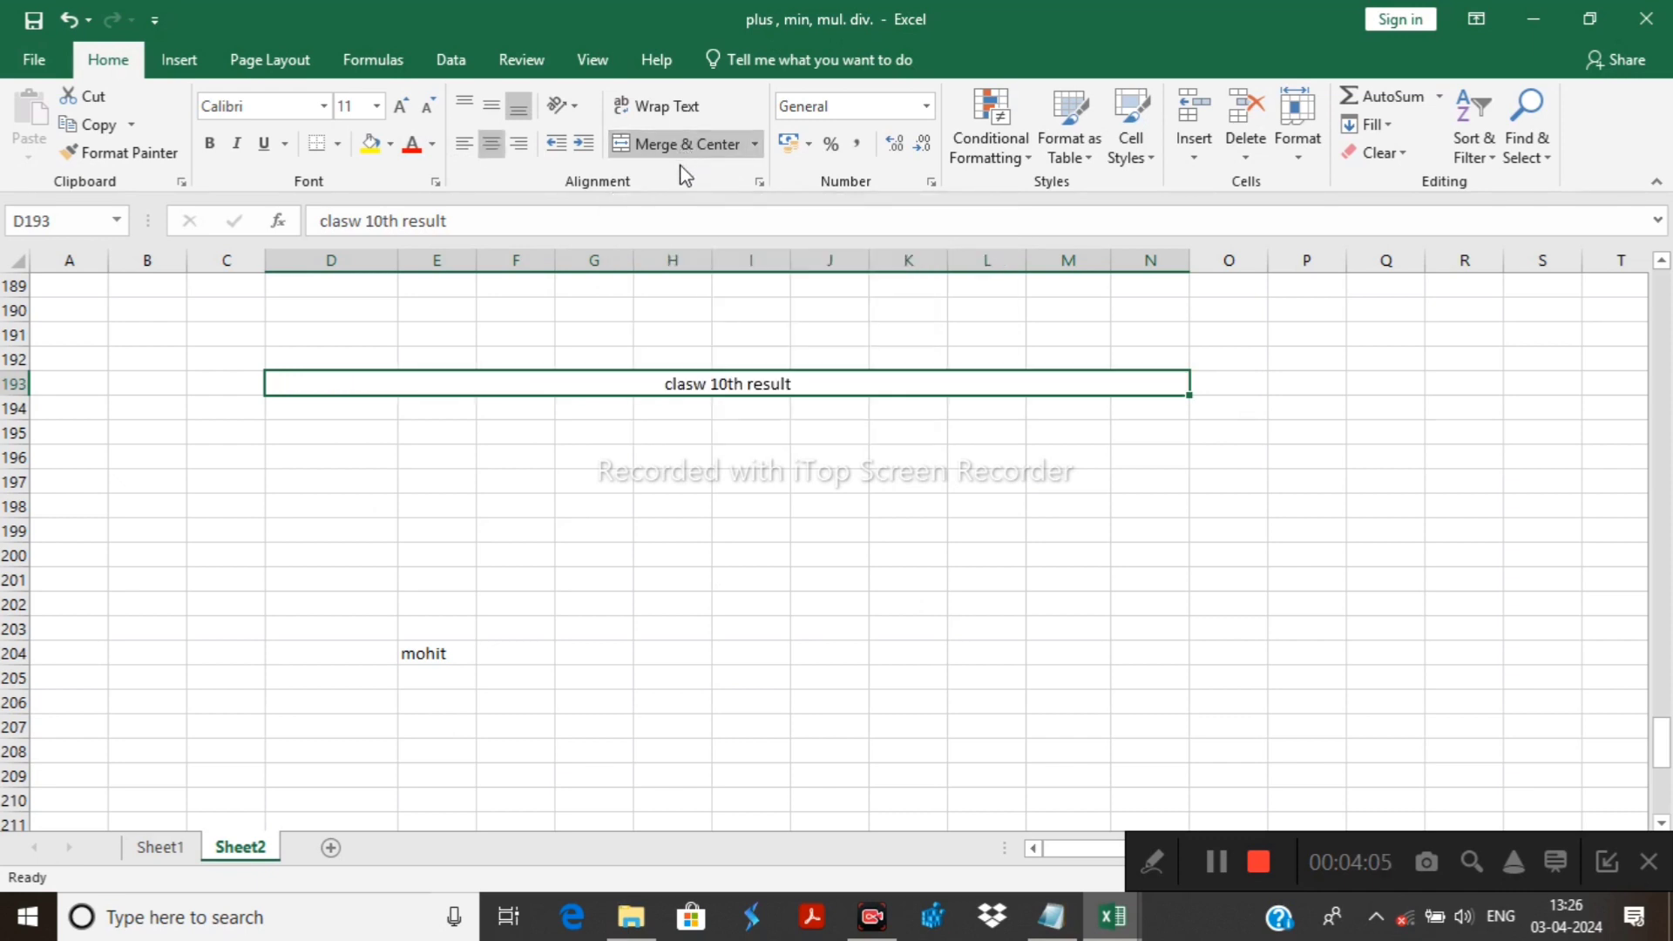
Switch to Sheet1 and enter the title "compny imp. Data" in cell F15 above the table's header row.
left_click(161, 849)
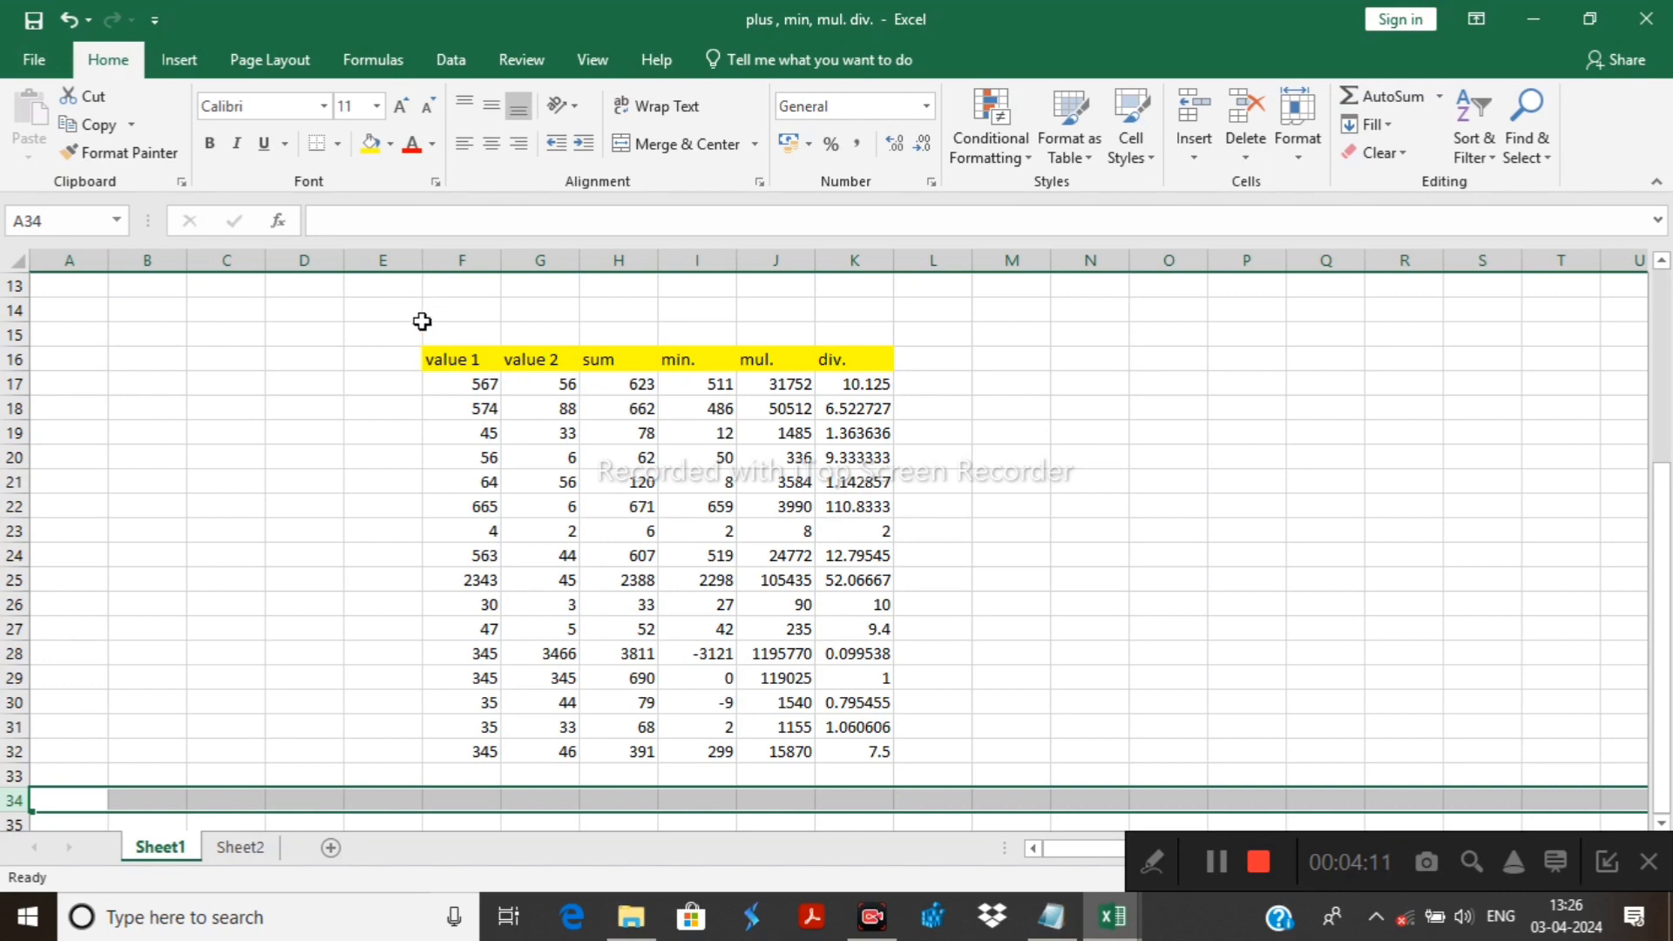
left_click_drag(430, 337, 474, 328)
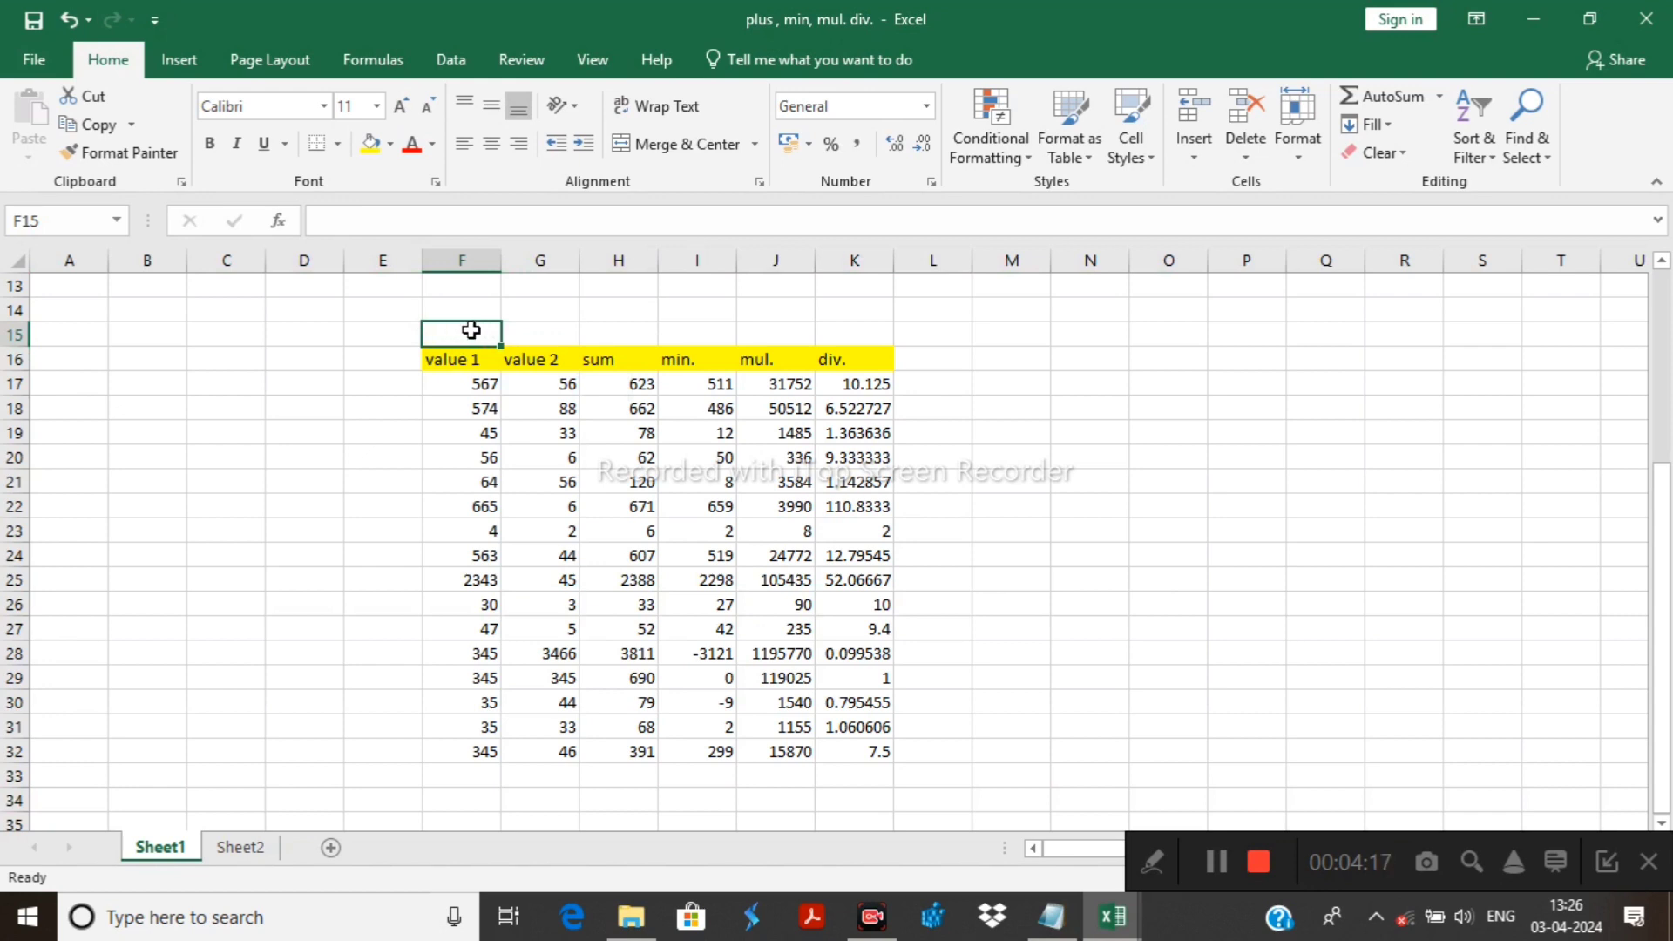
double_click(463, 335)
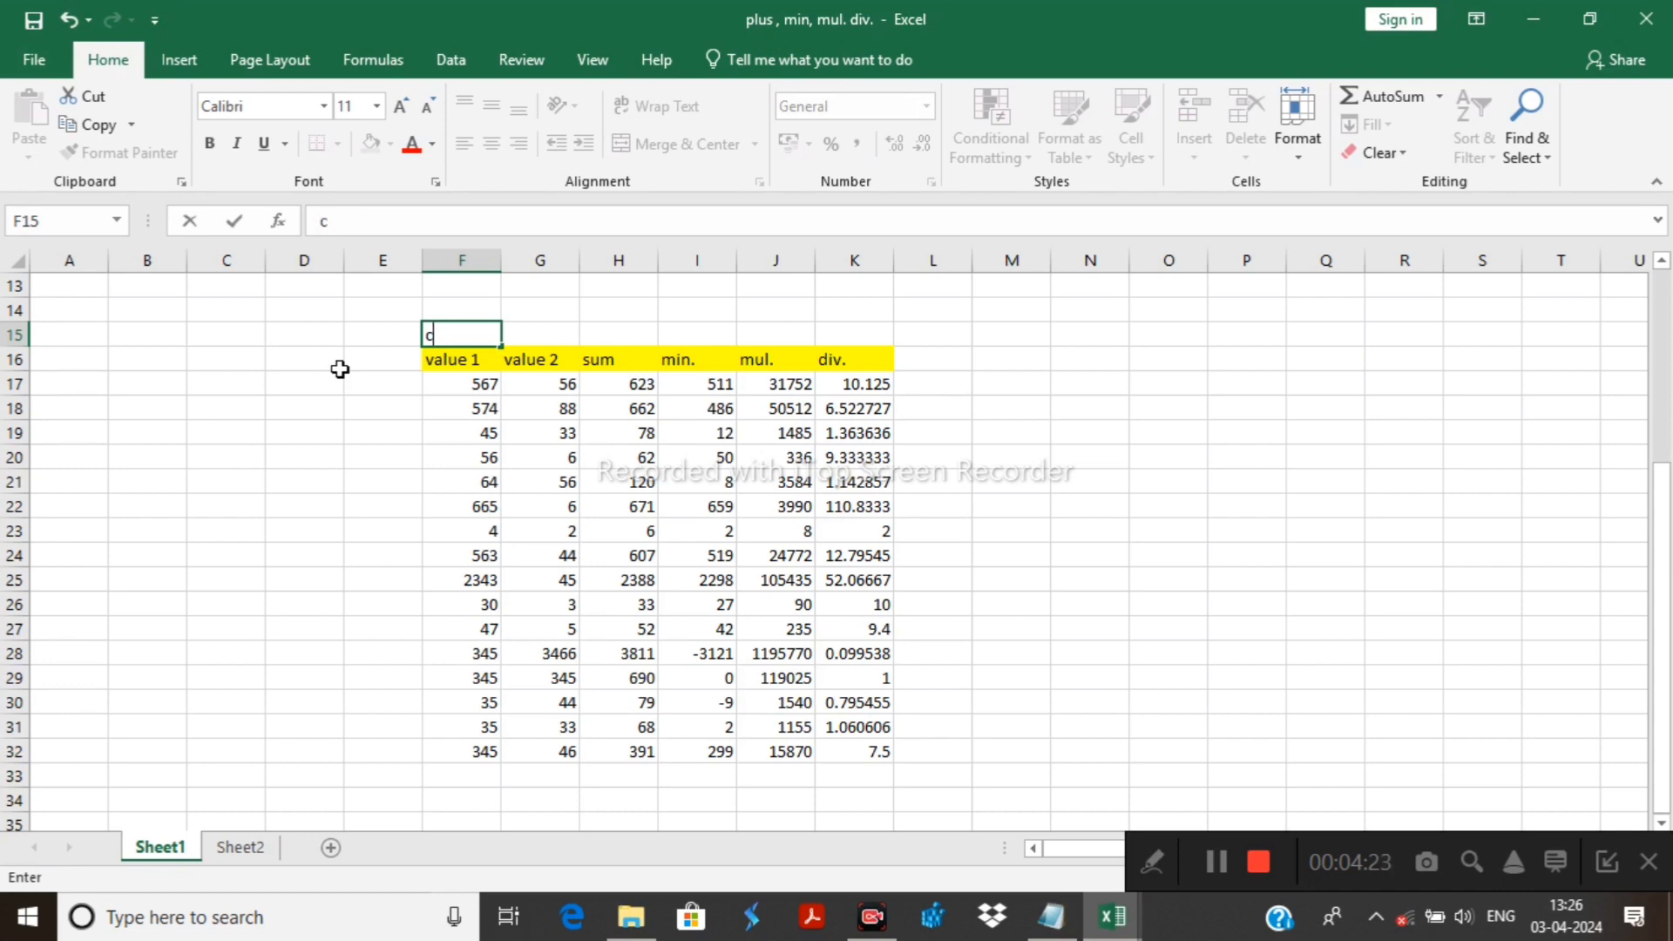
type("compny imp.")
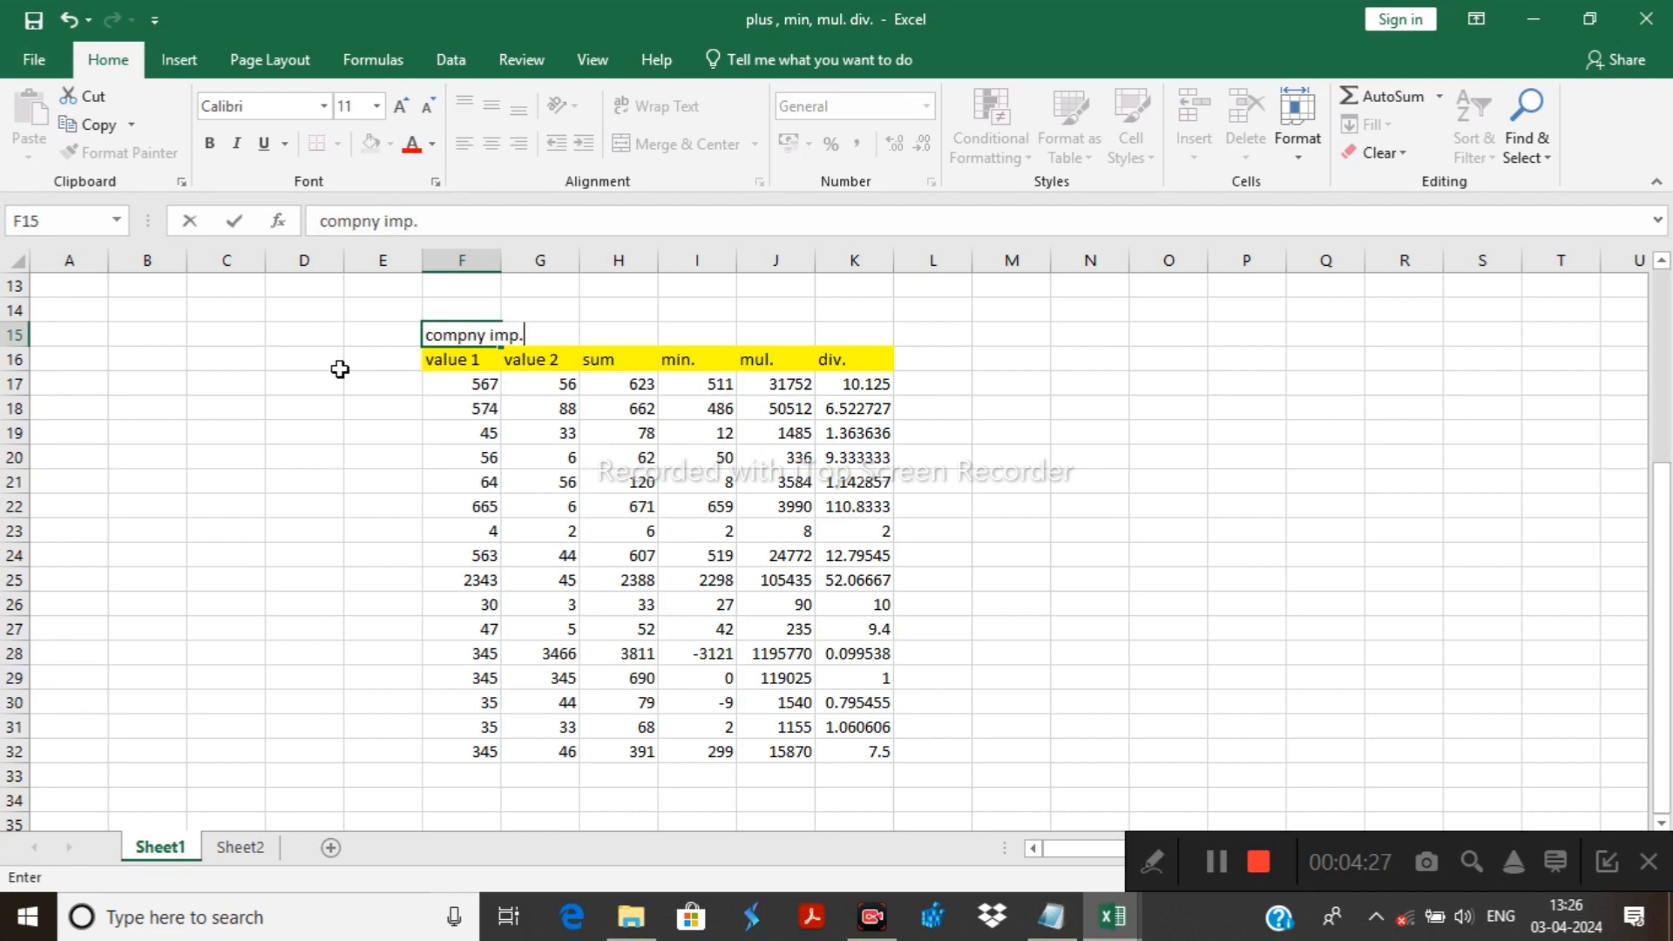
type(" data")
left_click(1386, 533)
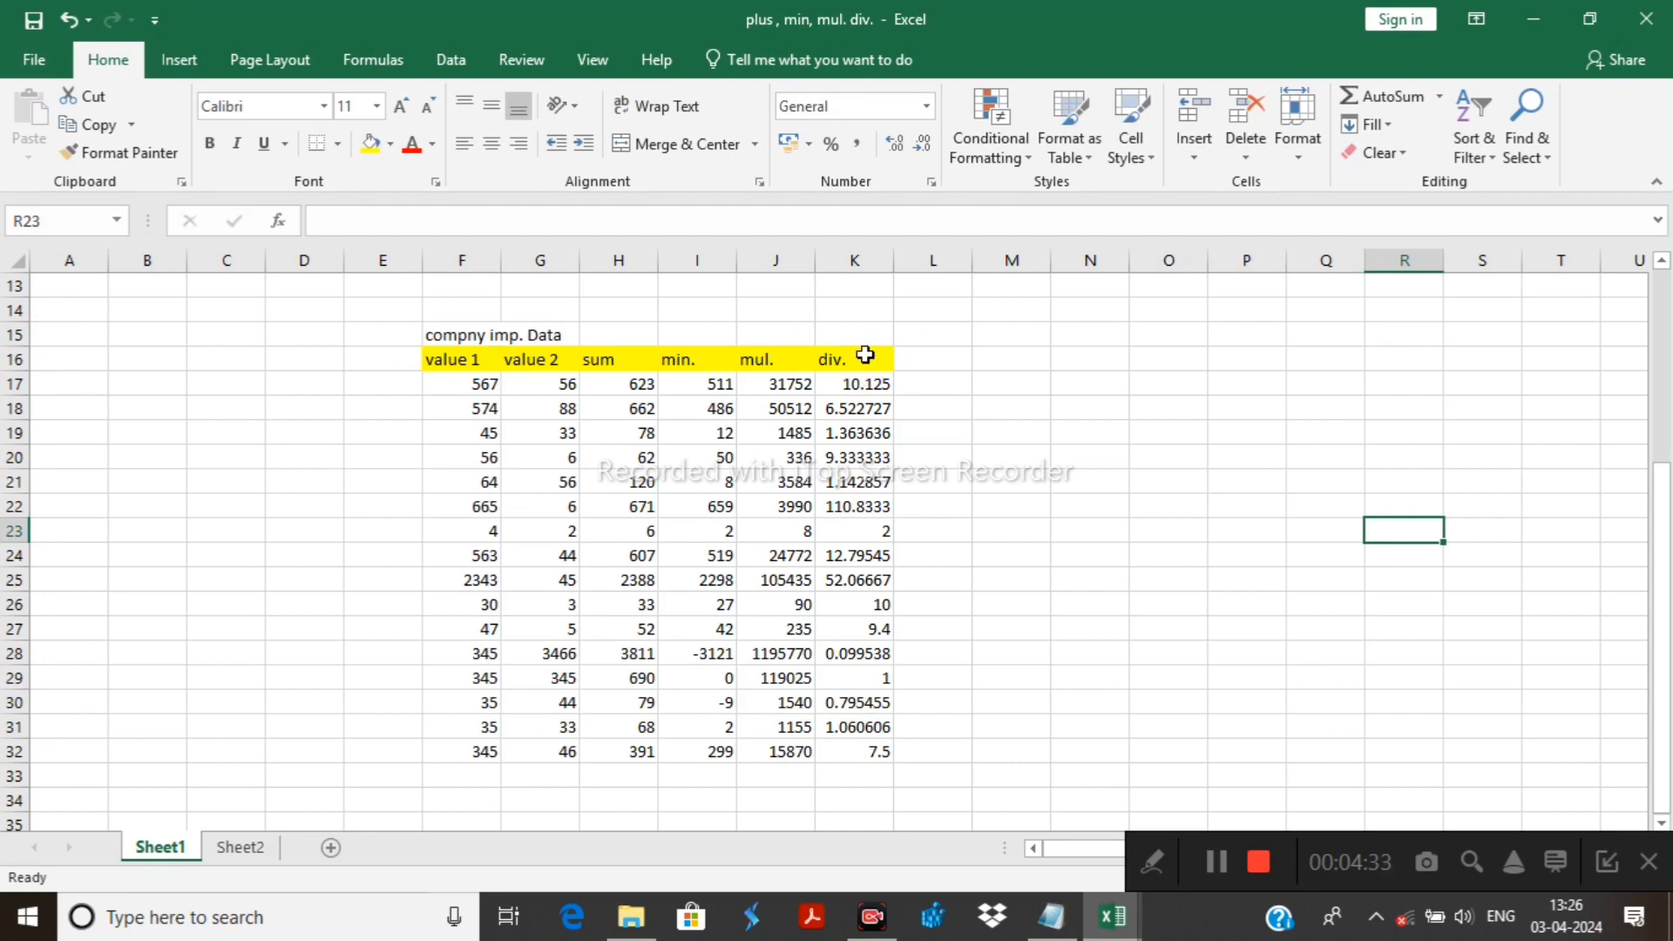
Merge and center the table title across F15:K15.
left_click_drag(885, 337, 453, 328)
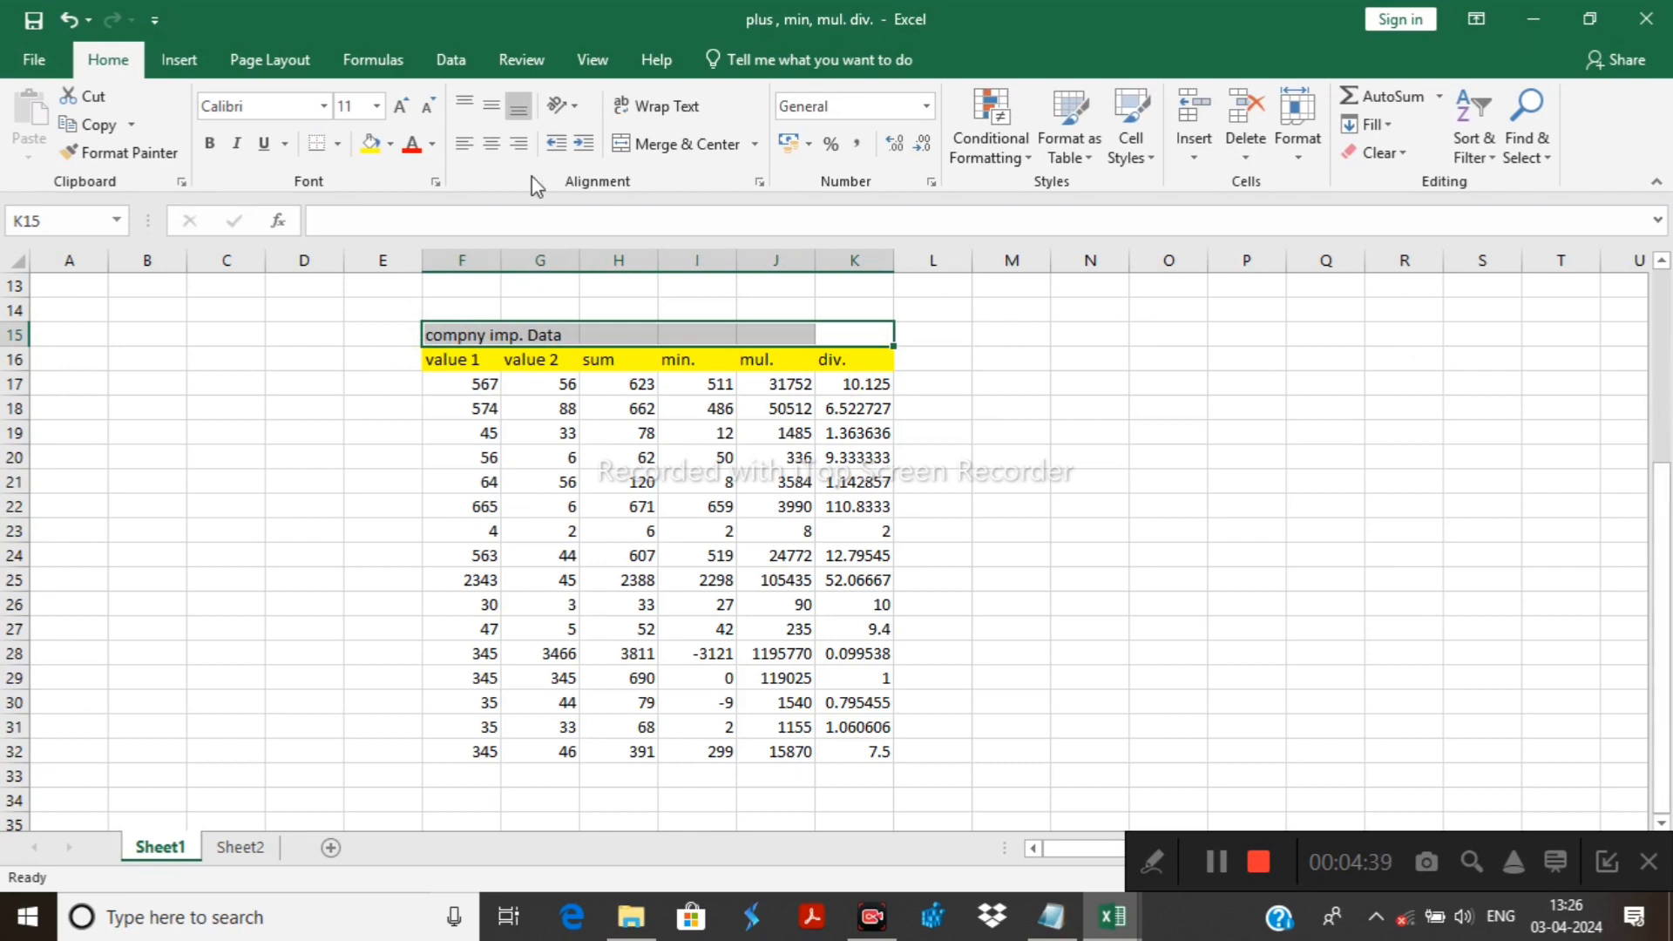
left_click(659, 150)
left_click(1096, 387)
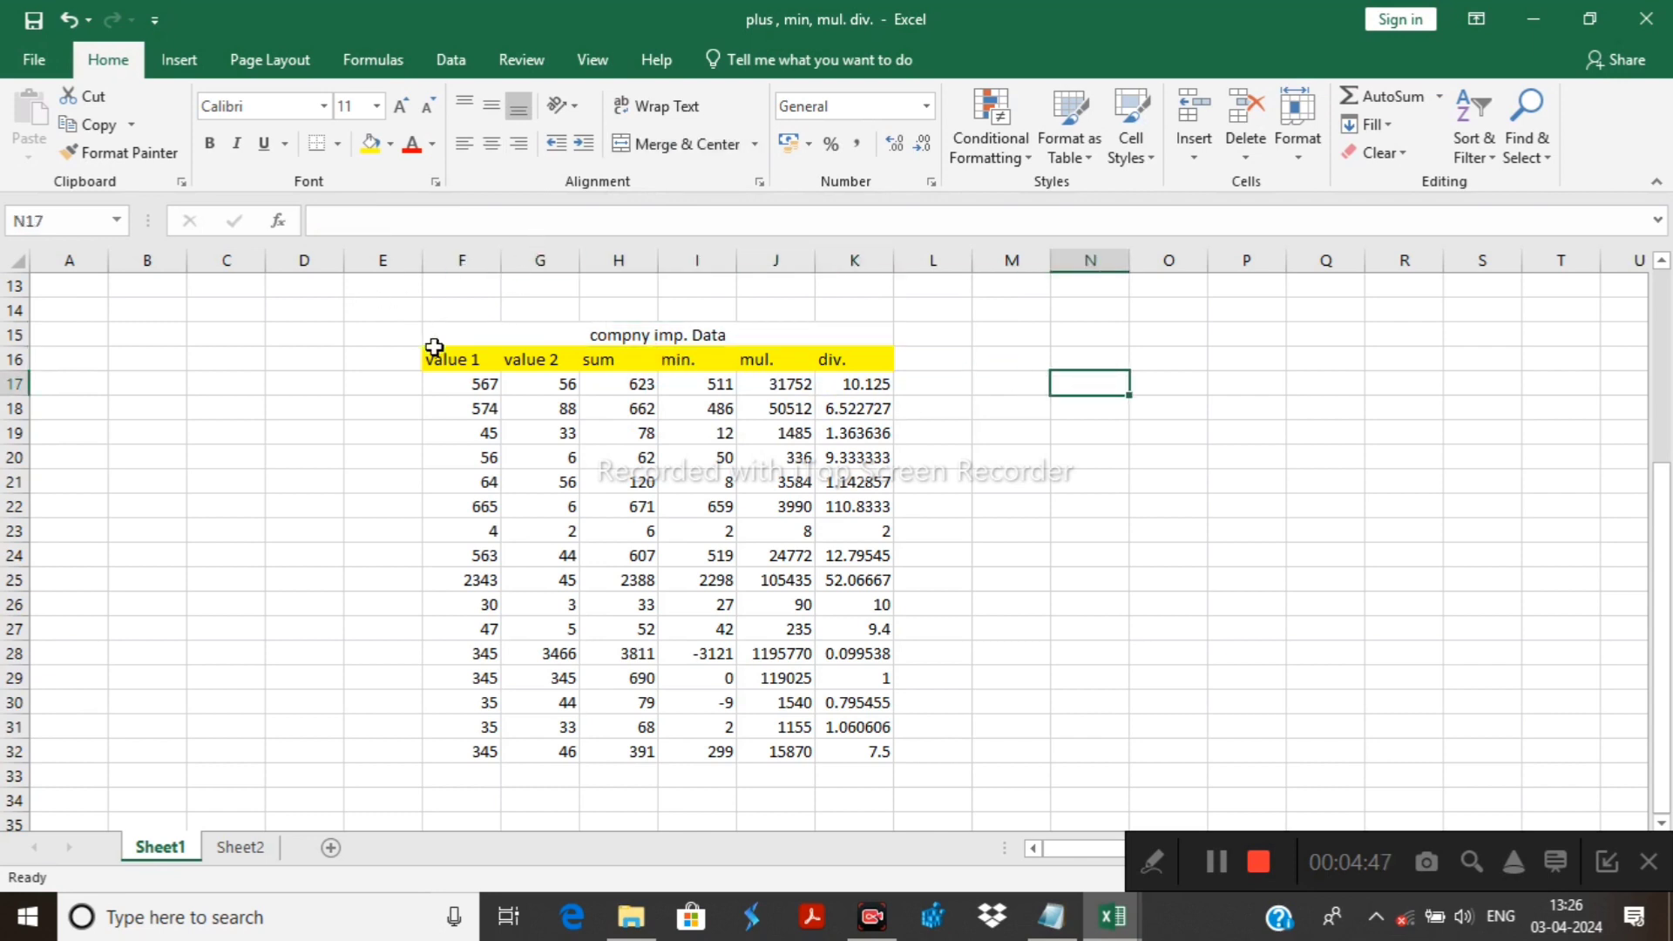
Fill the merged title cell in row 15 with a light green theme color.
left_click(529, 338)
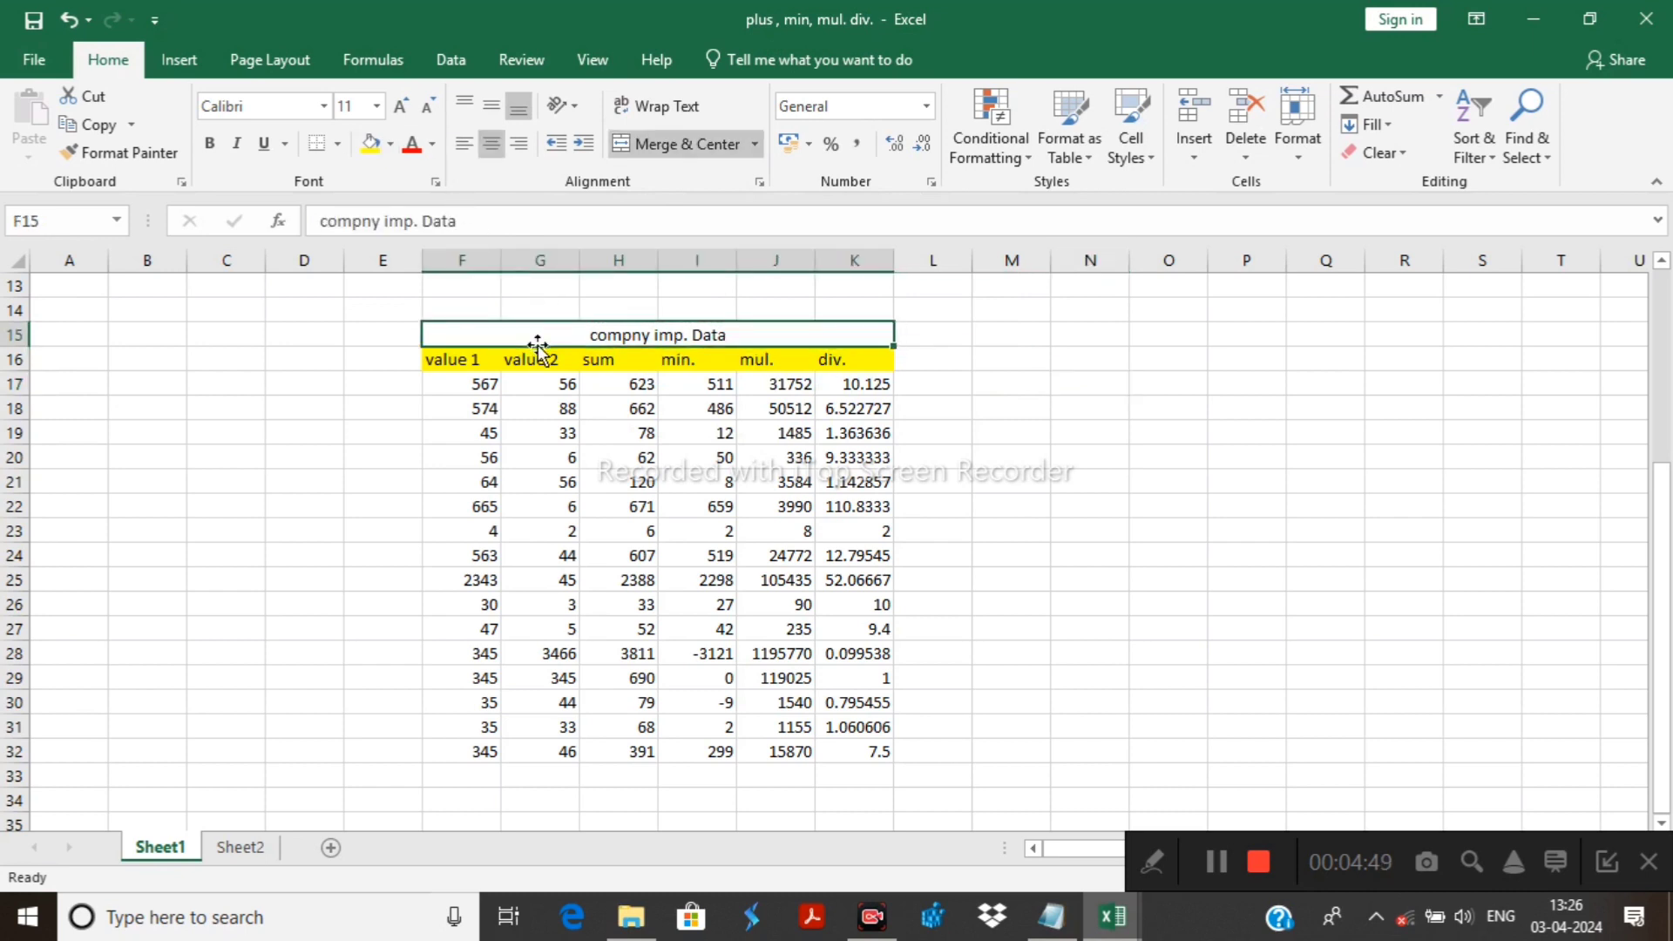
left_click(390, 144)
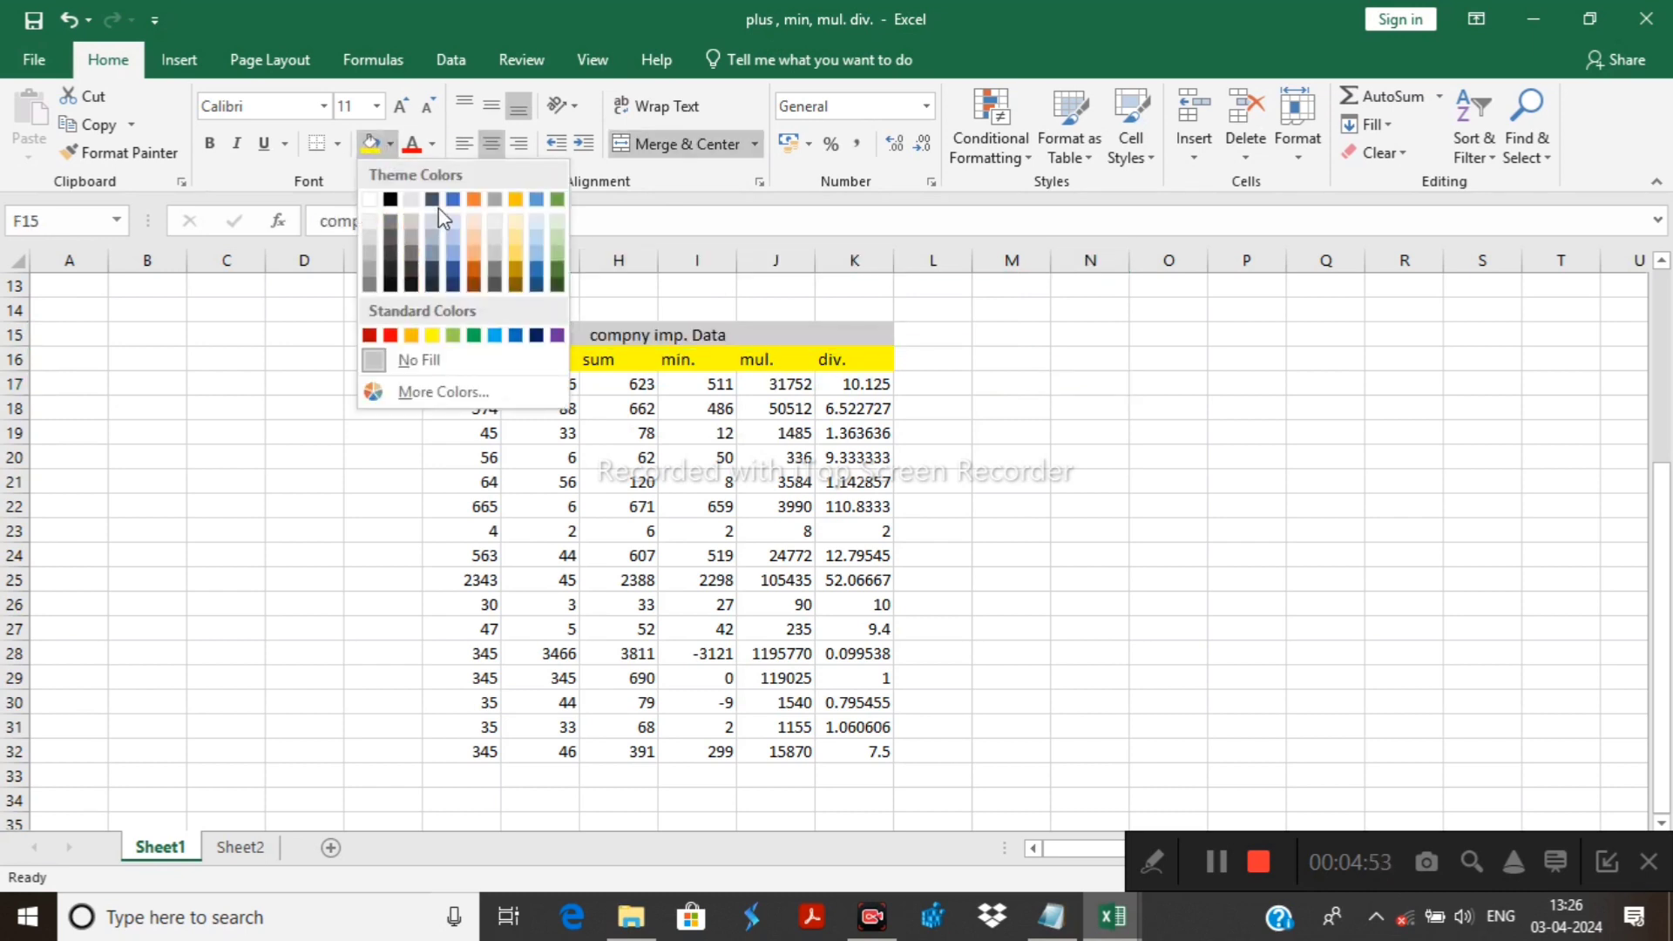
left_click(552, 247)
left_click(1061, 449)
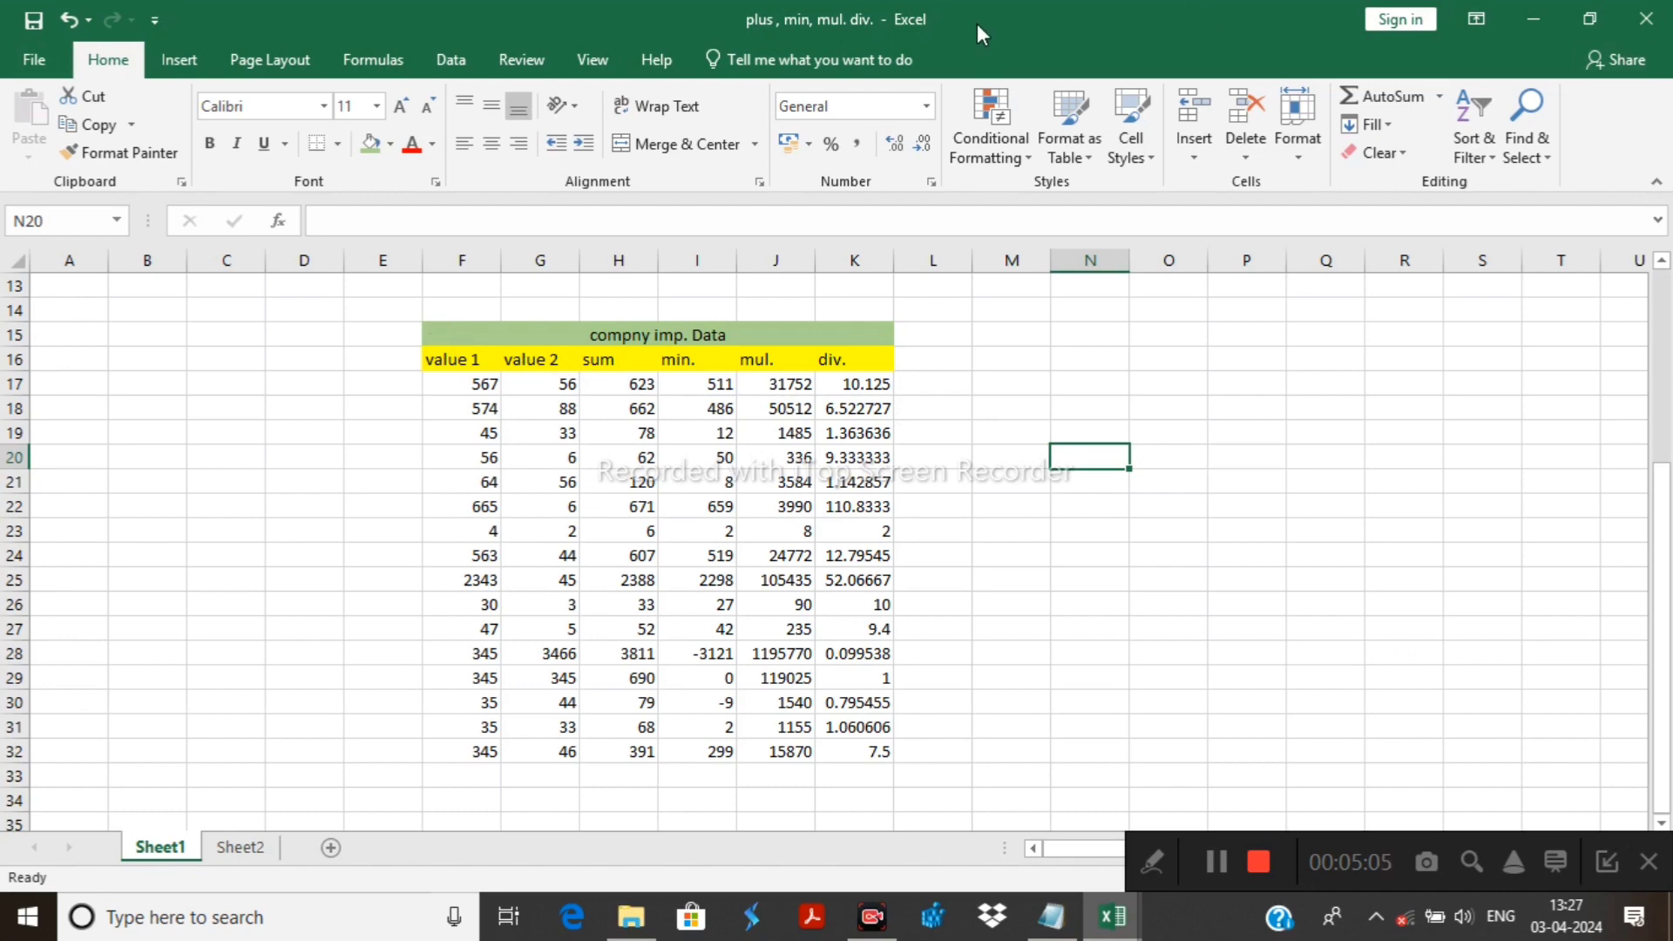
Apply All Borders to the range F14:K32, covering the title, header and data rows.
scroll(751, 392, "down", 1)
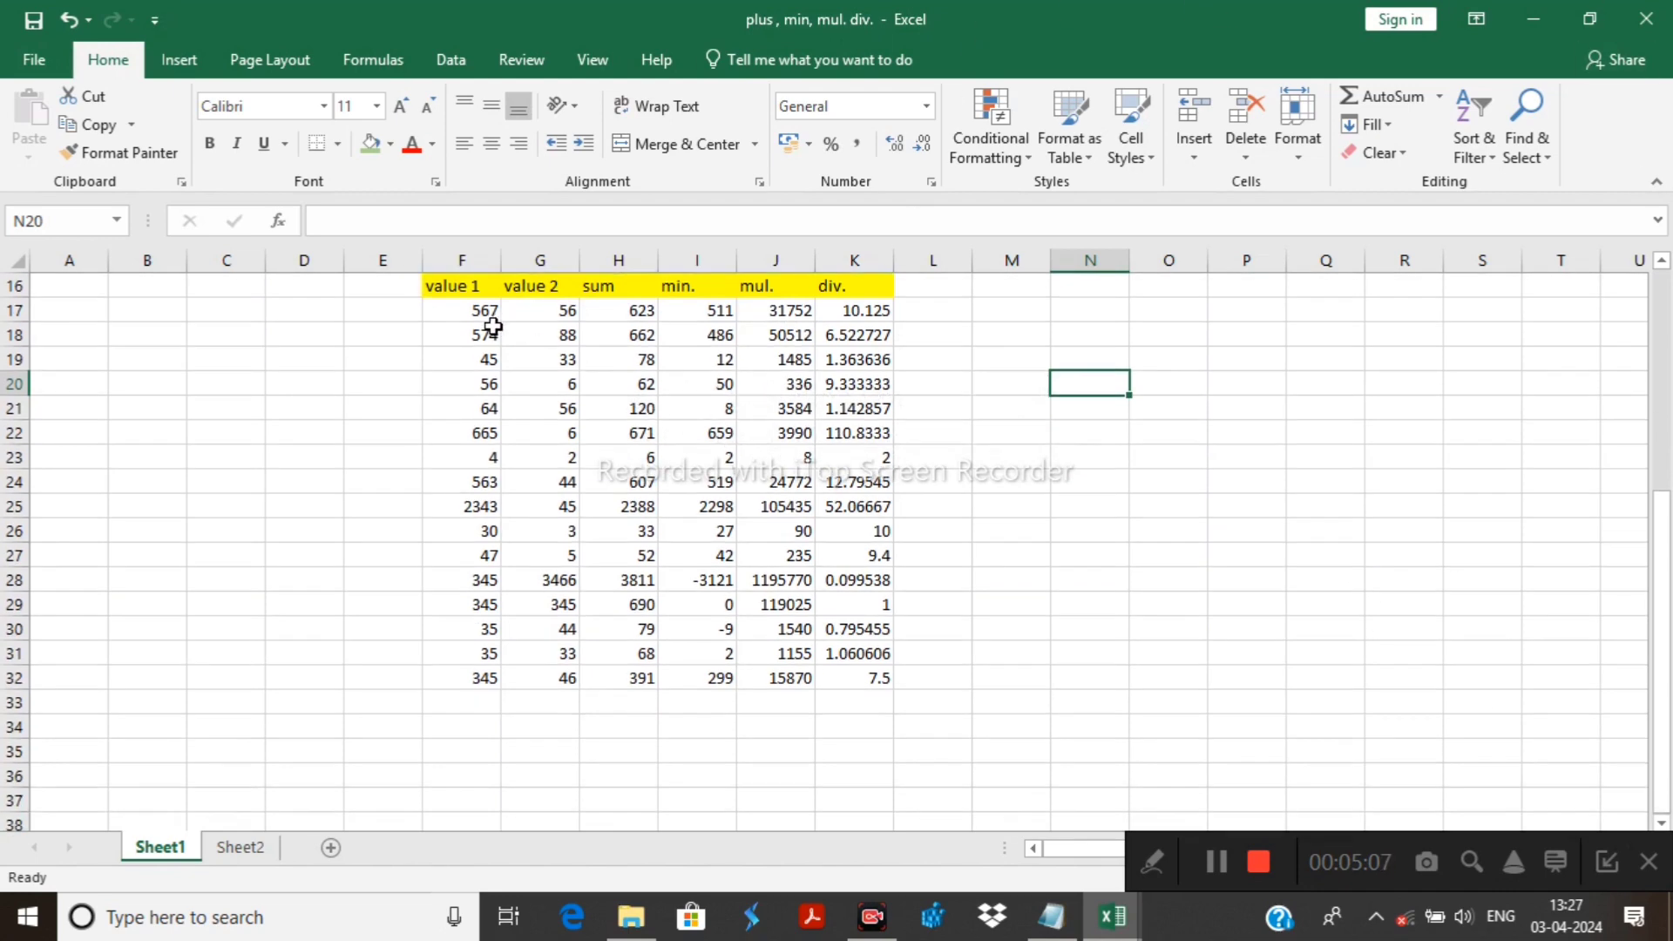
scroll(488, 328, "up", 1)
left_click_drag(433, 333, 822, 750)
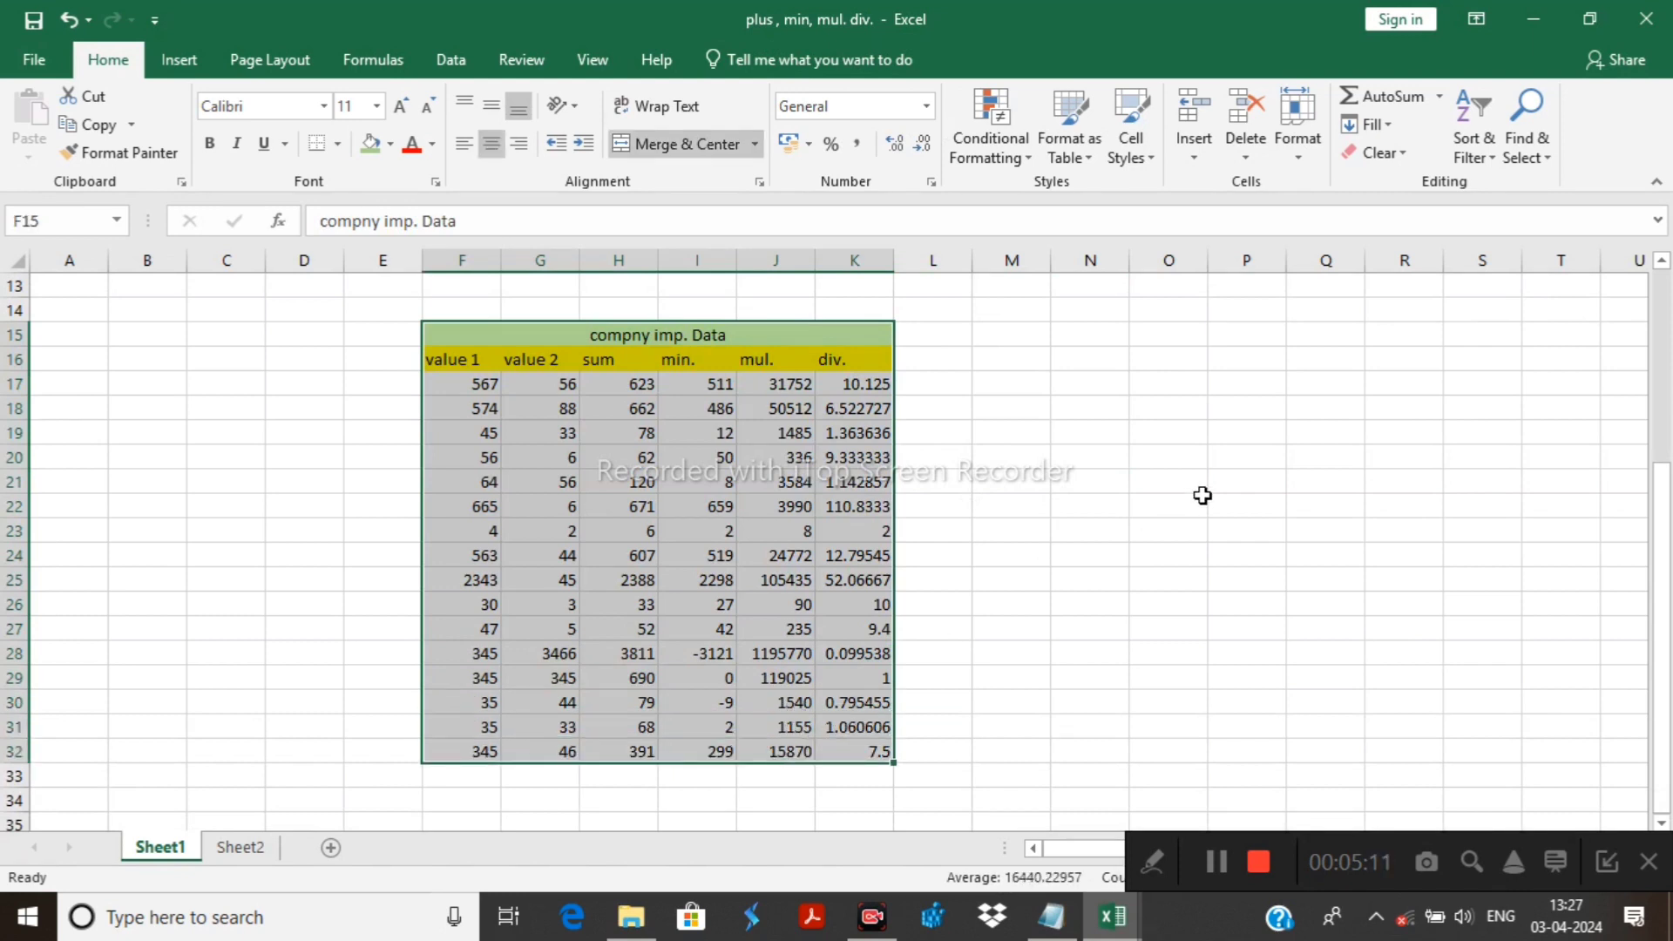
left_click(1201, 498)
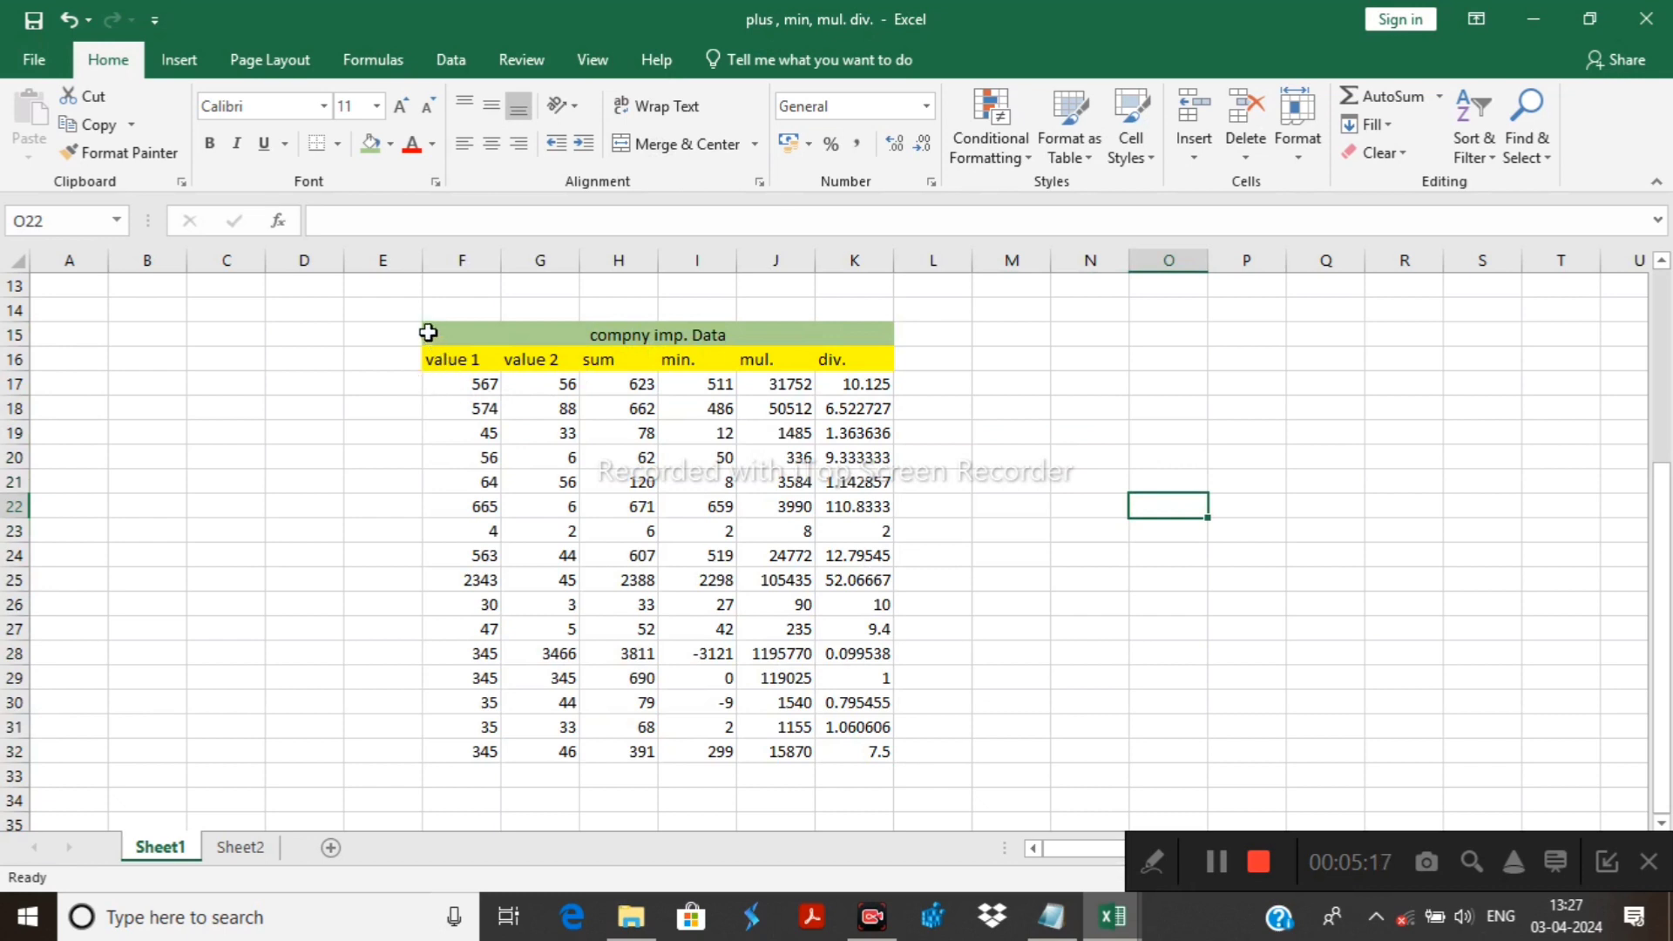
left_click_drag(430, 319, 748, 759)
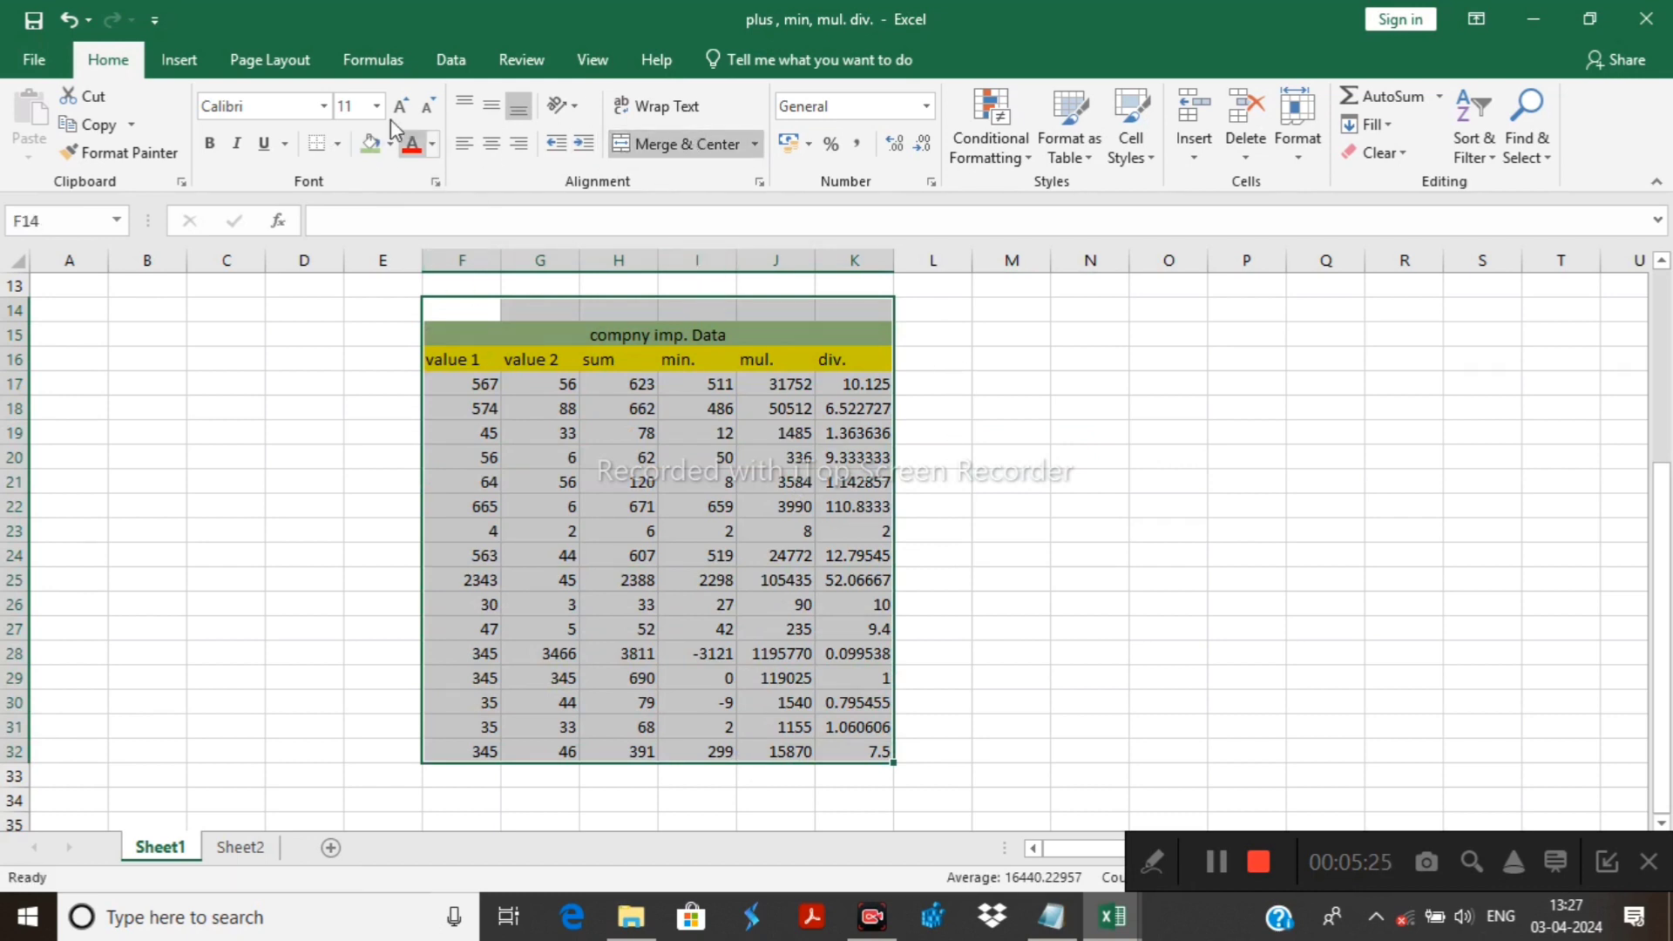
left_click(346, 147)
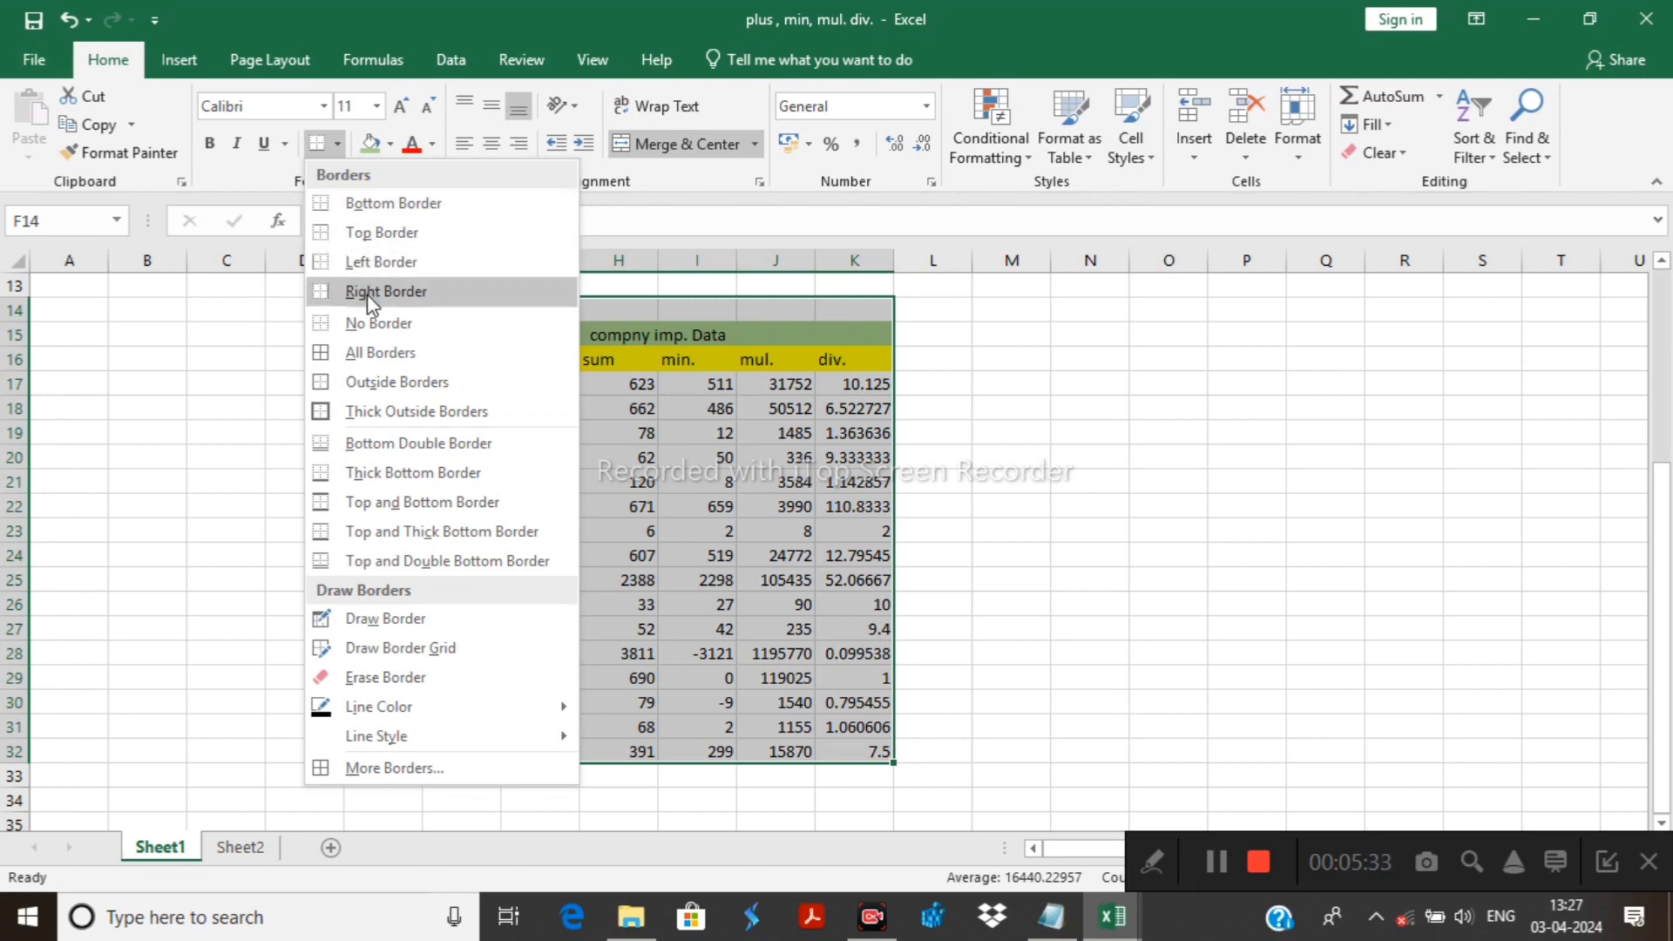
left_click(391, 353)
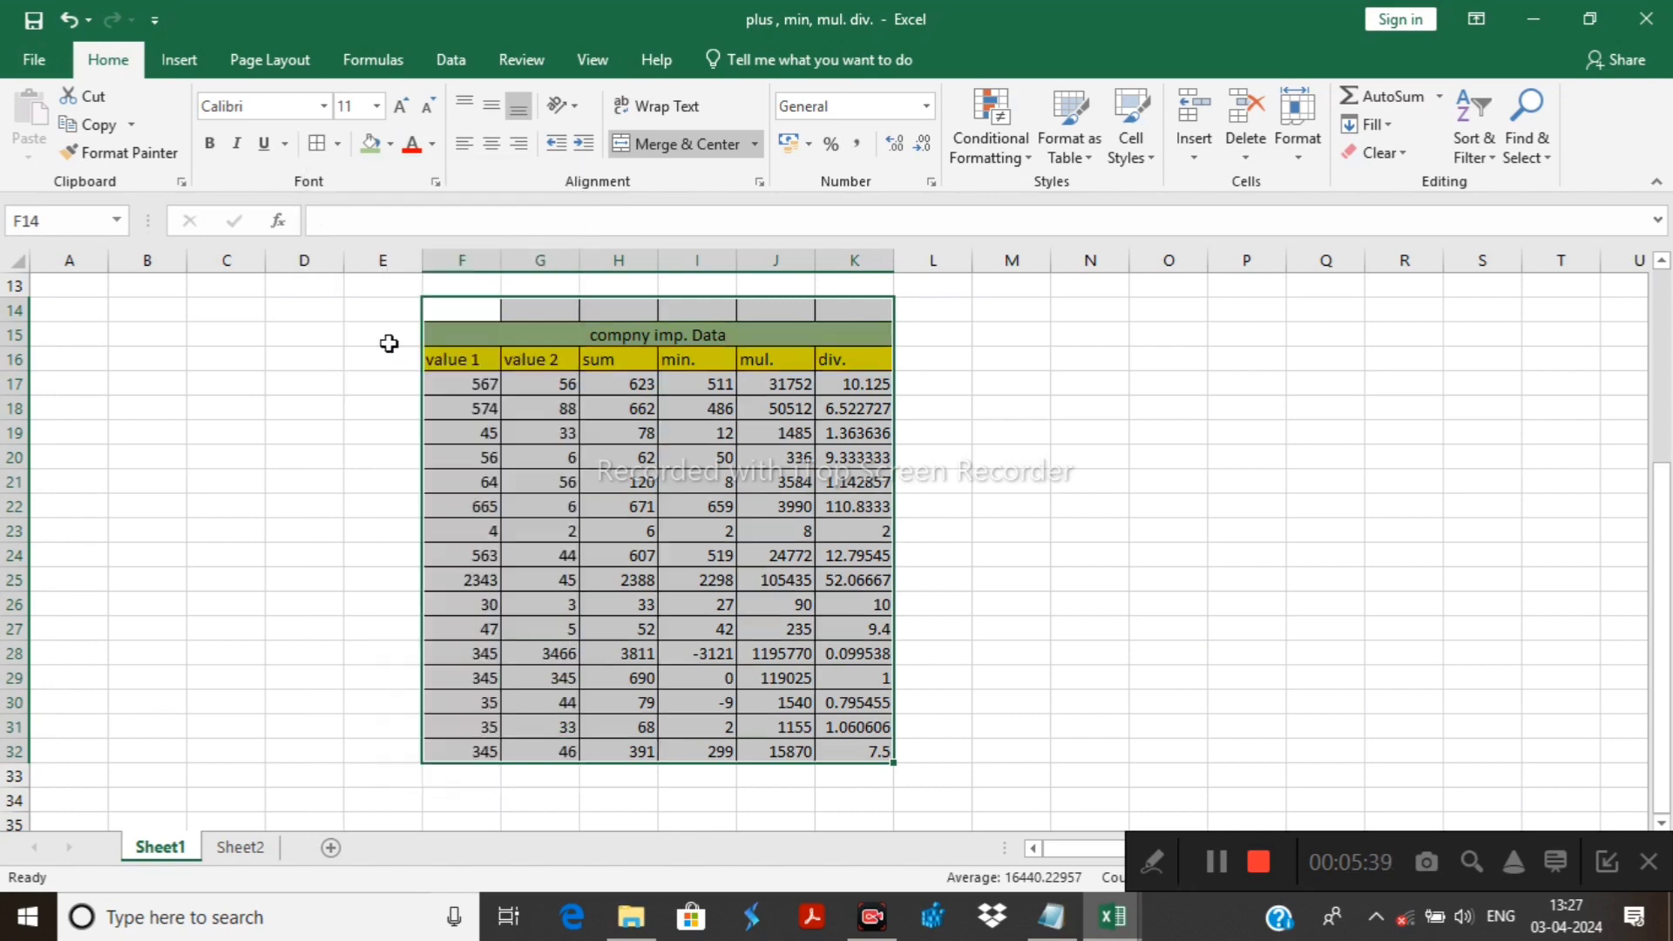
left_click(1133, 424)
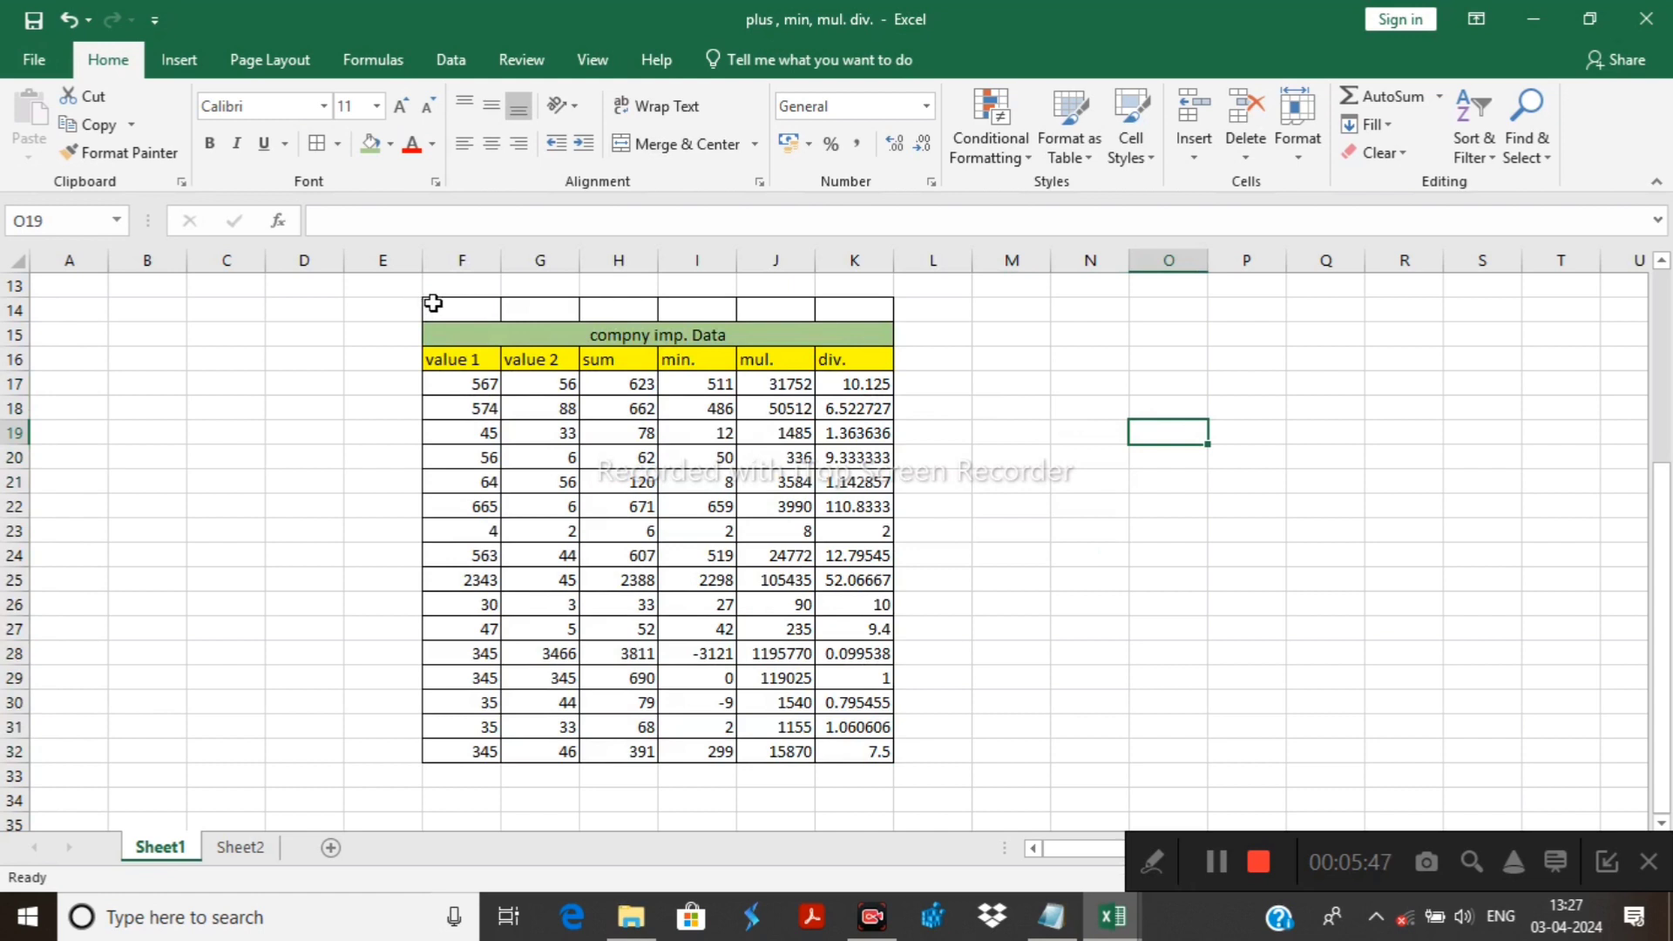
left_click_drag(436, 308, 859, 301)
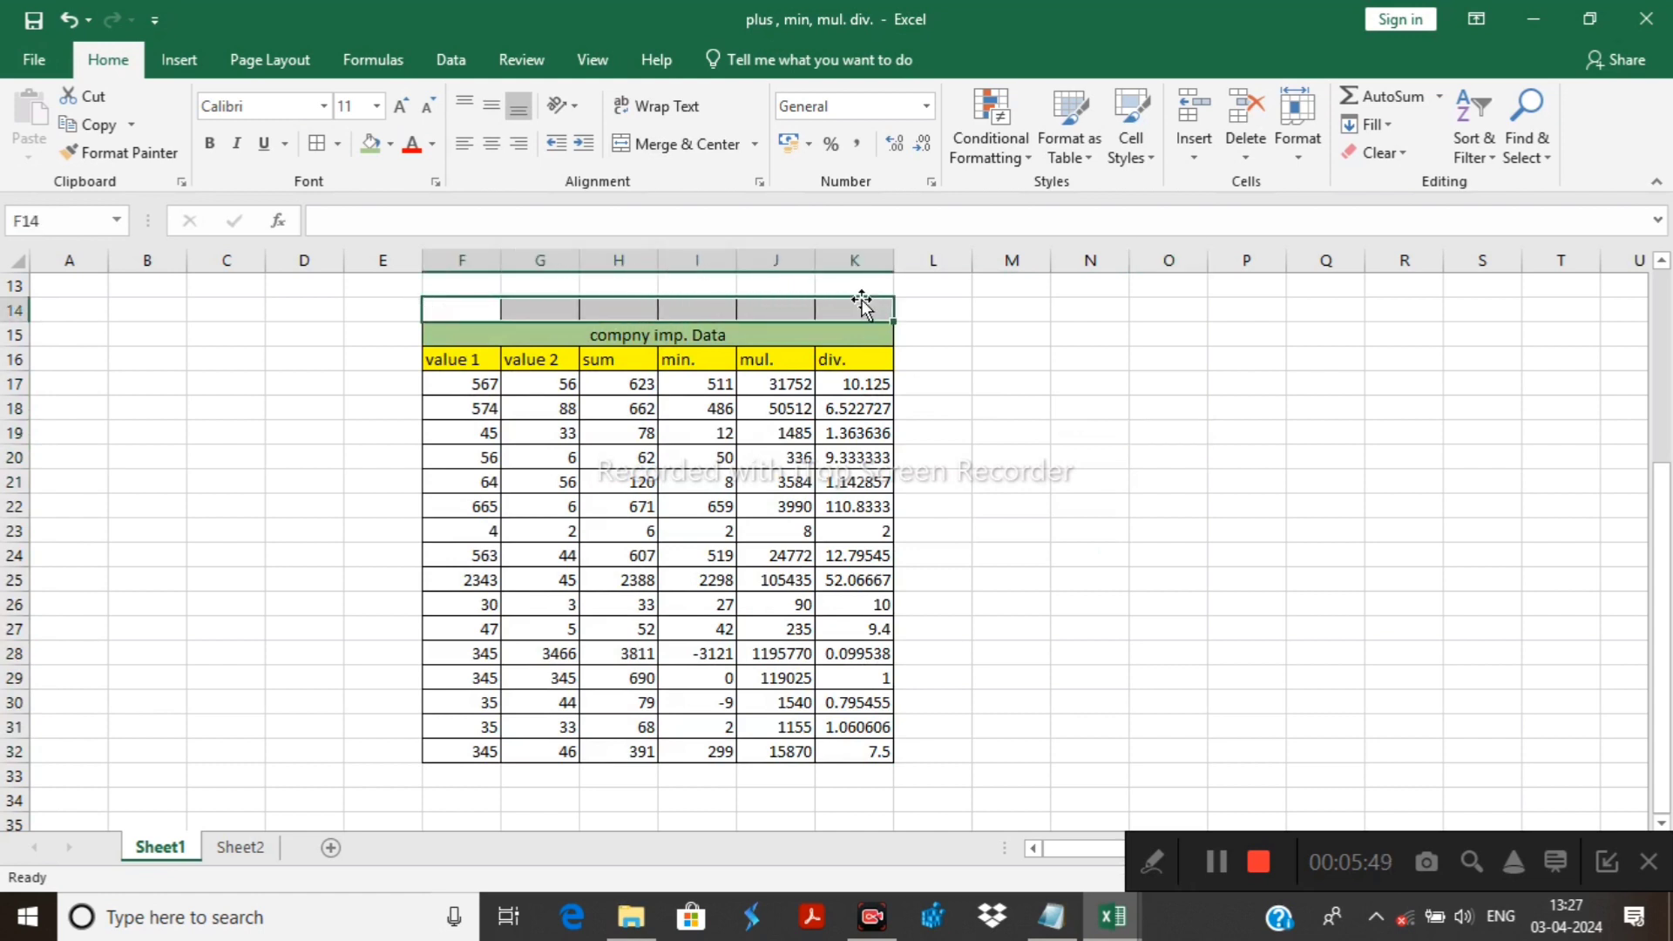
left_click(940, 333)
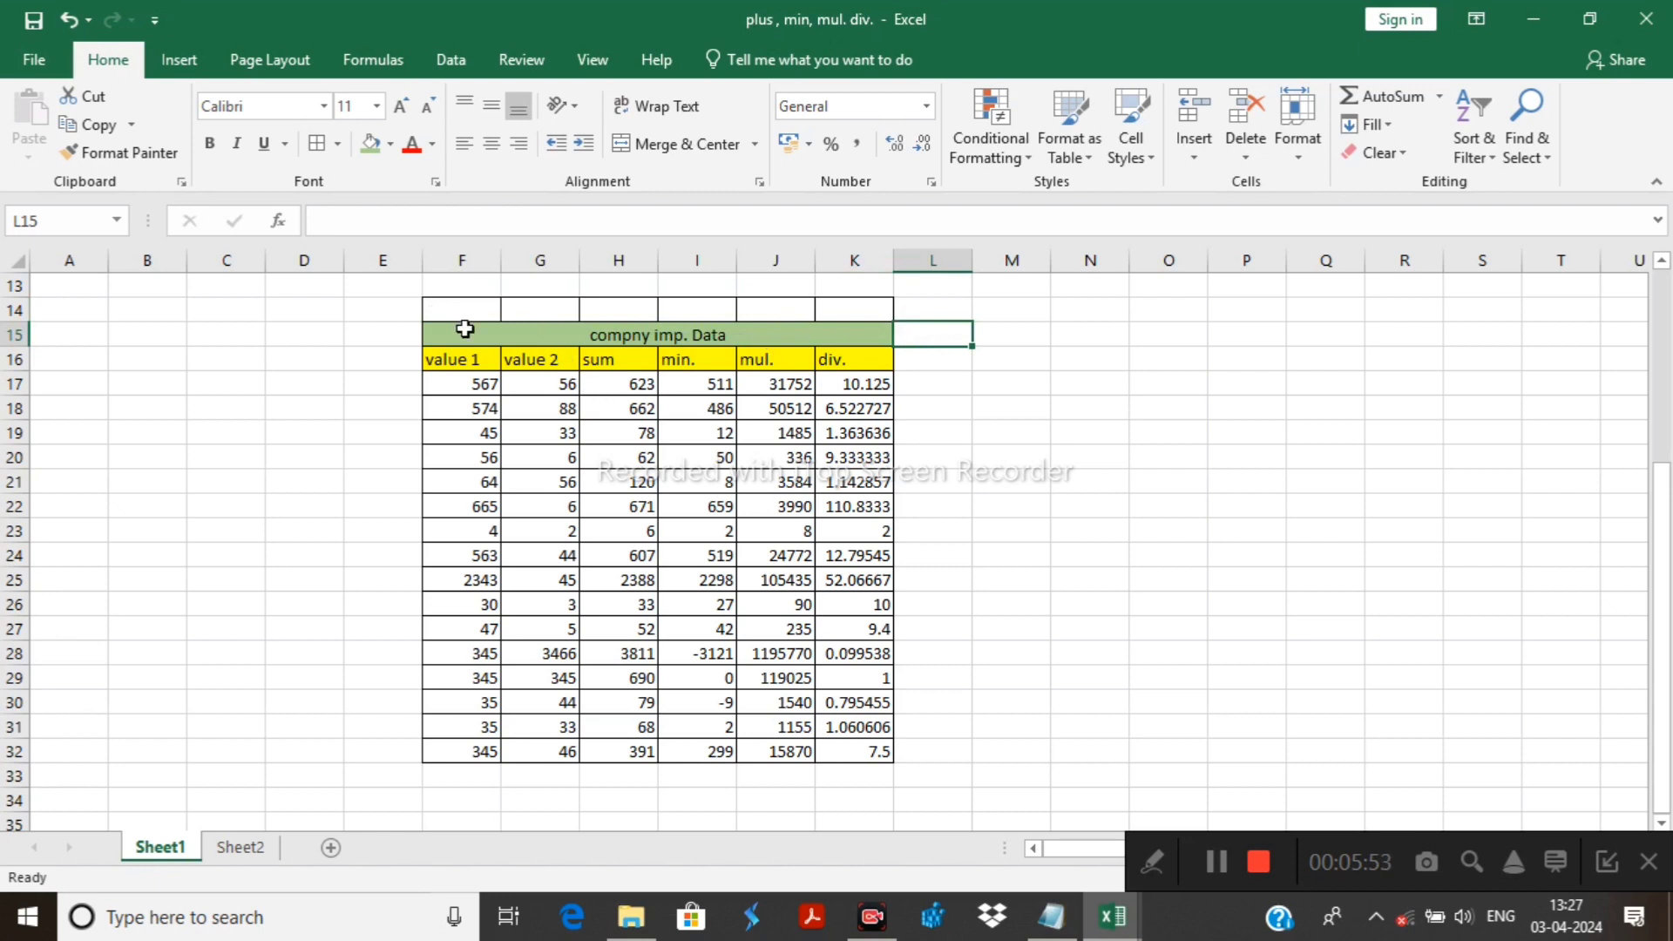
left_click_drag(453, 359, 536, 481)
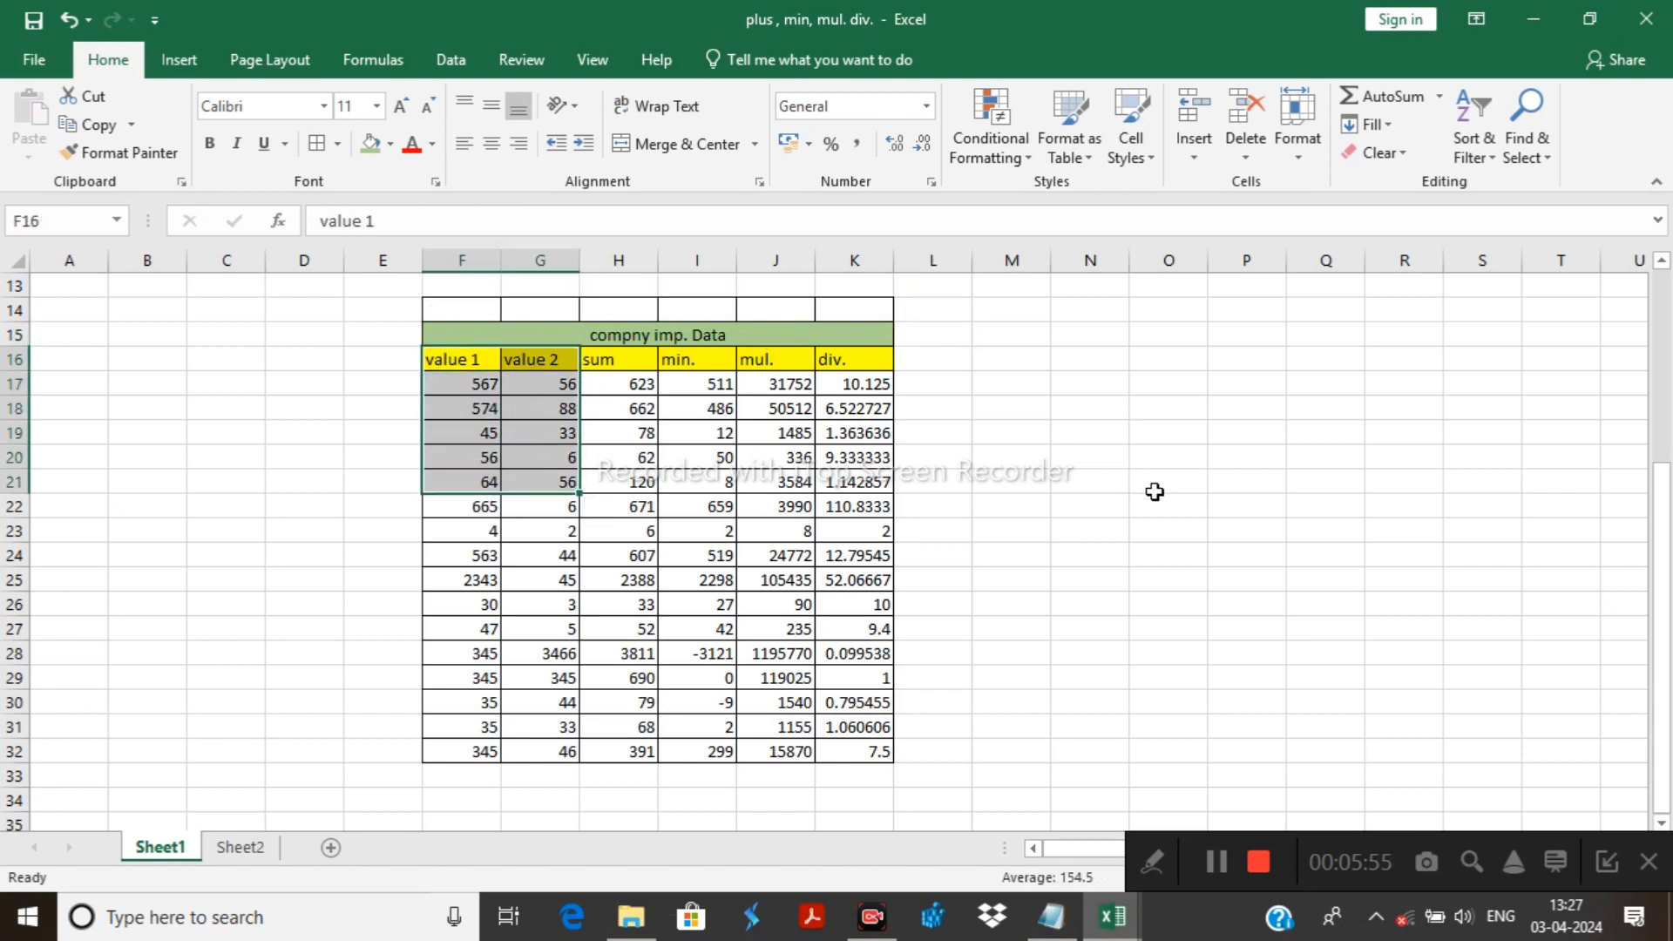
left_click(1171, 508)
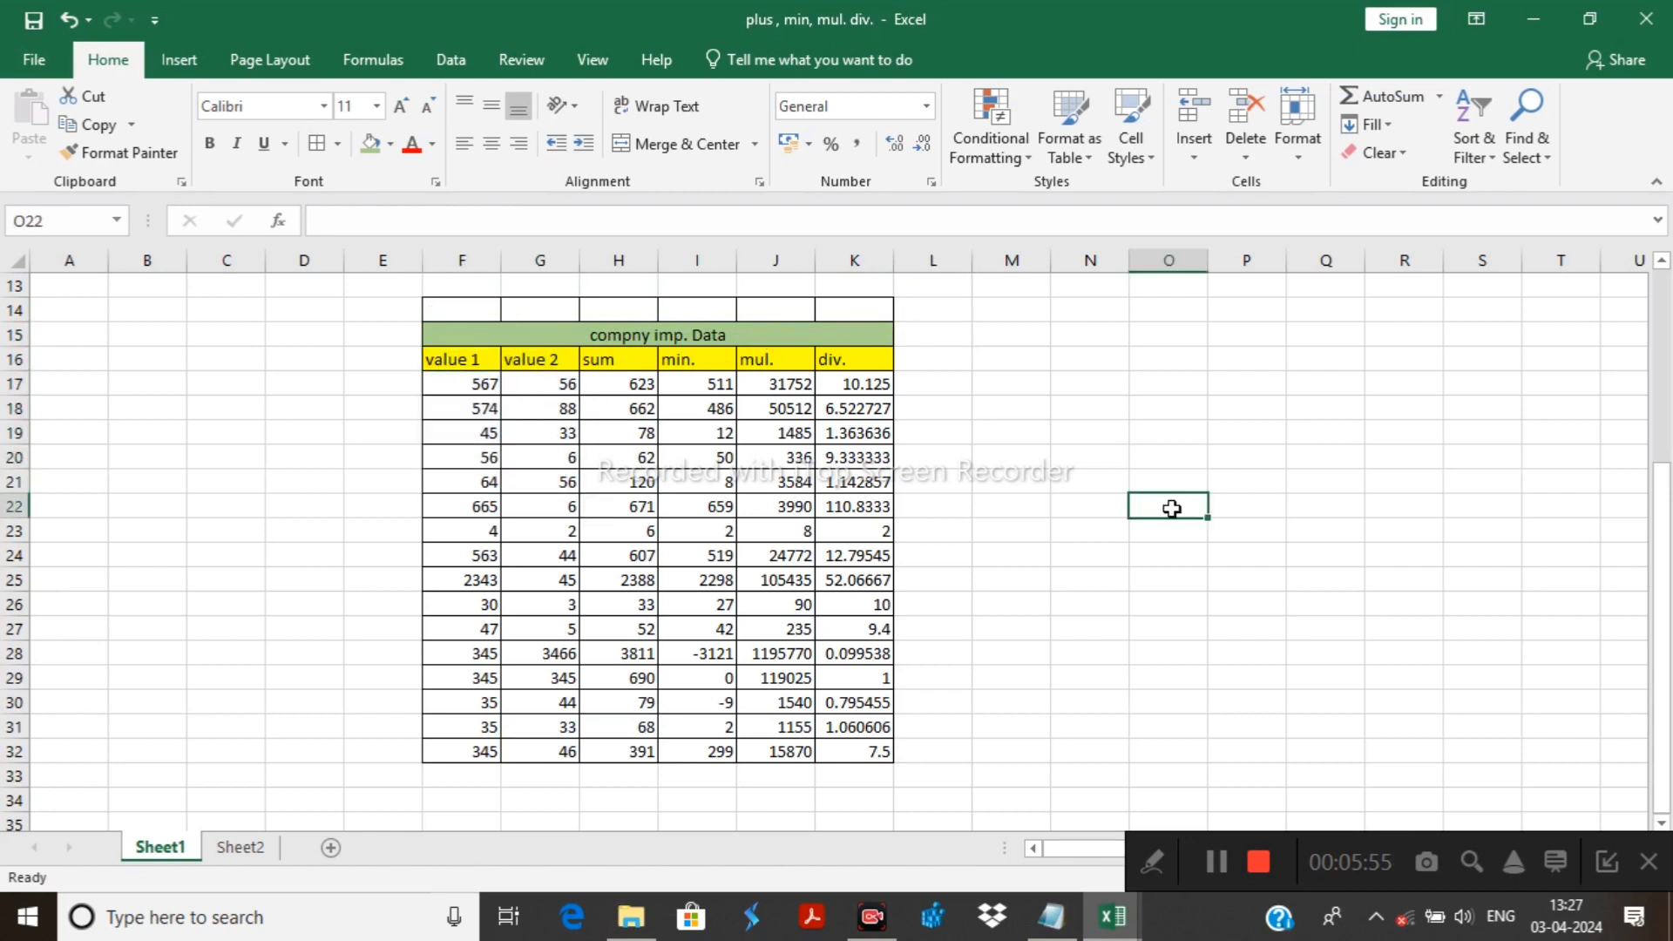
left_click(434, 307)
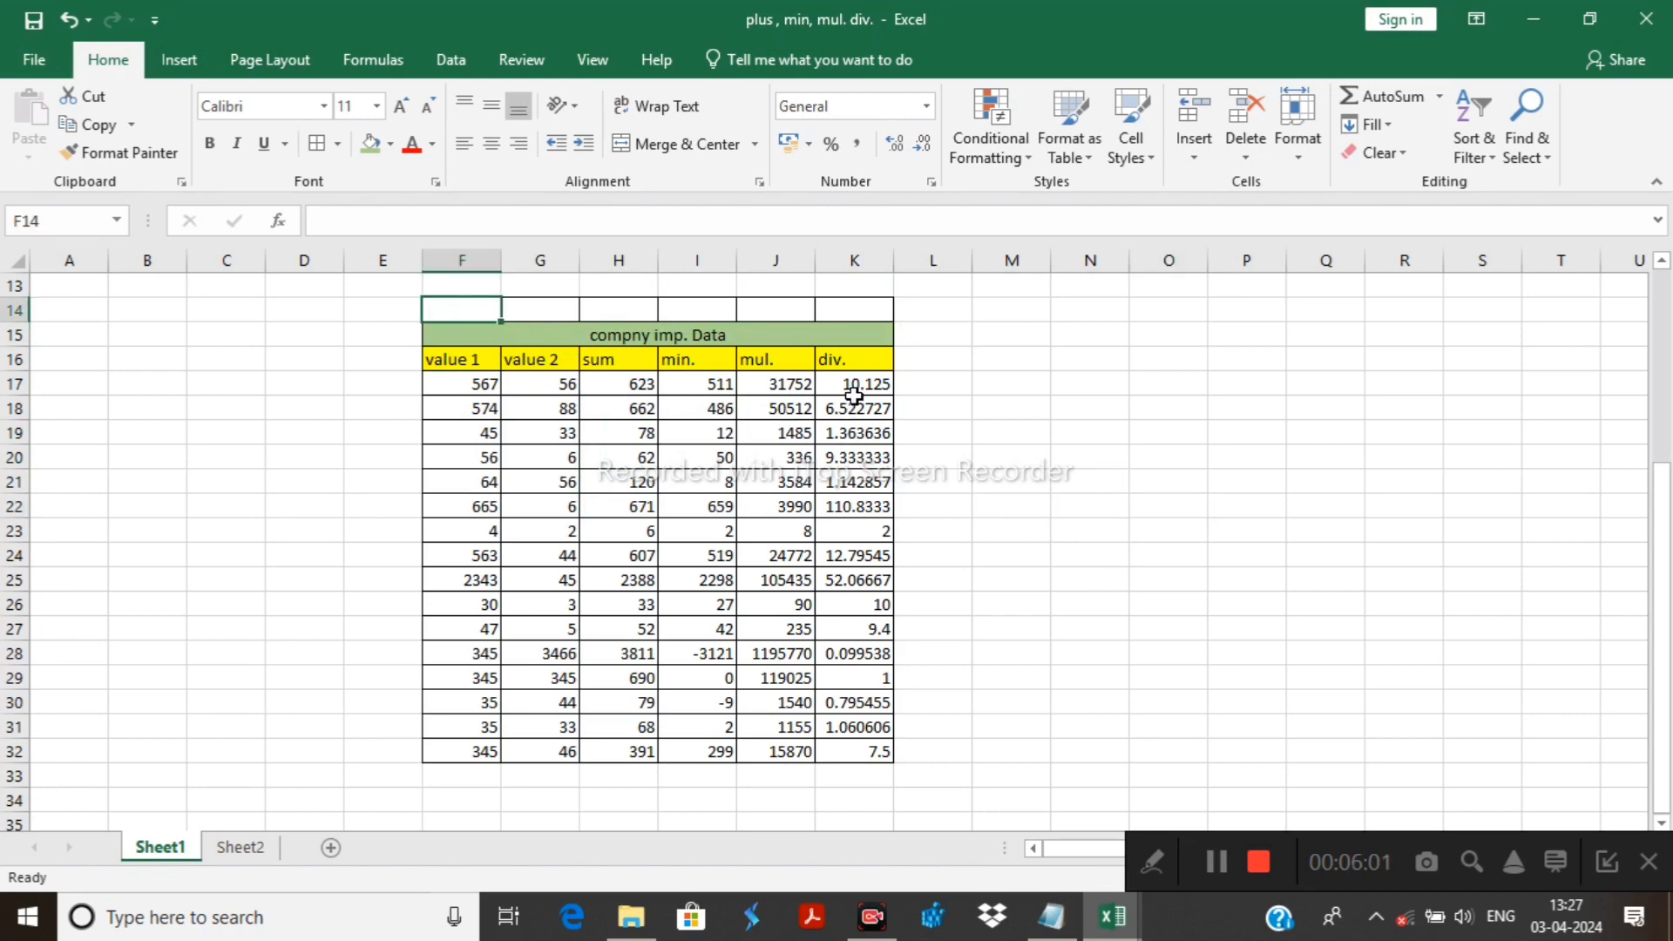
scroll(854, 396, "down", 2)
scroll(859, 396, "up", 6)
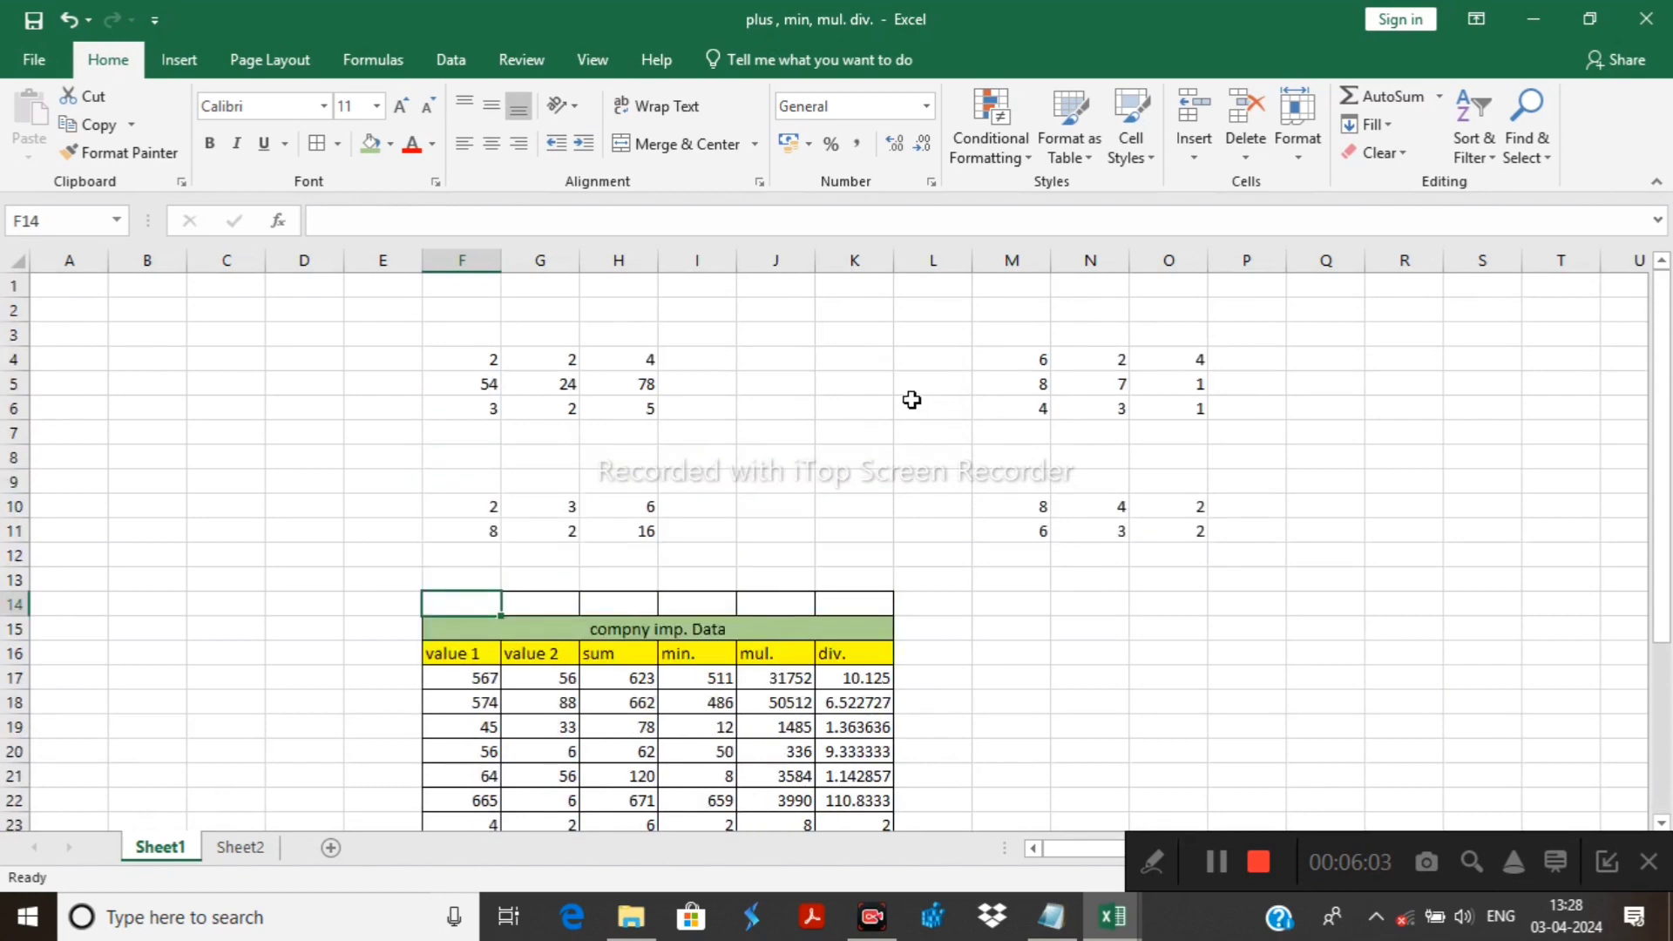
scroll(912, 400, "down", 3)
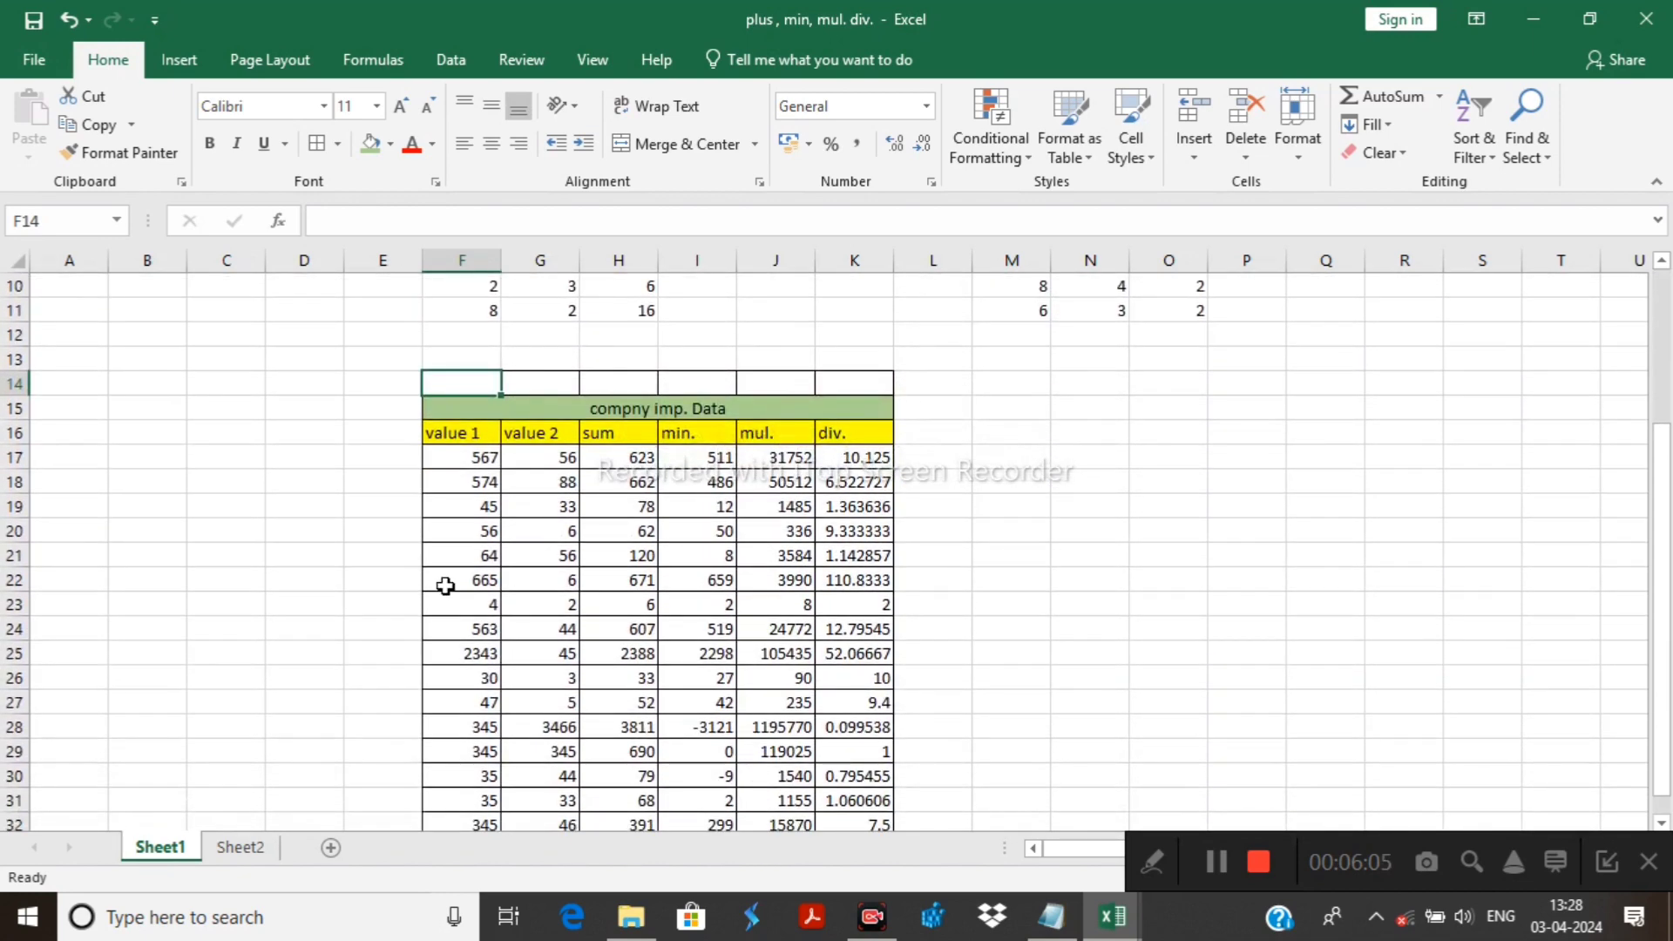
Insert blank cells at F23:K23 in the table, shifting the existing data down.
left_click_drag(443, 603, 869, 607)
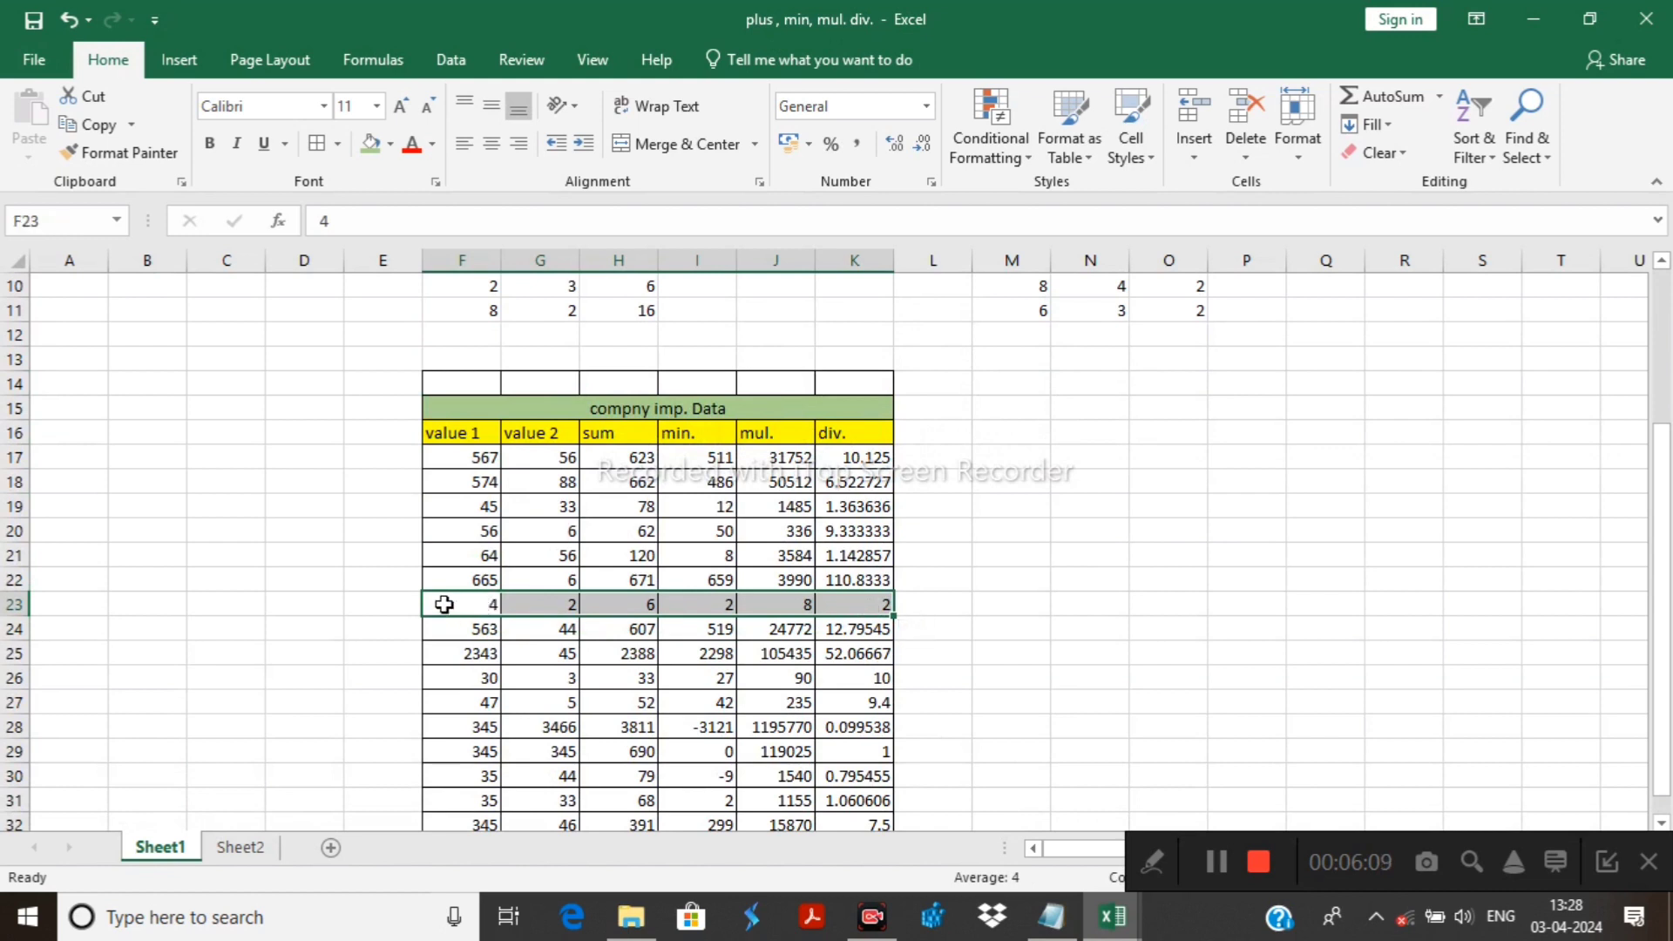
left_click(441, 604)
left_click_drag(441, 604, 857, 604)
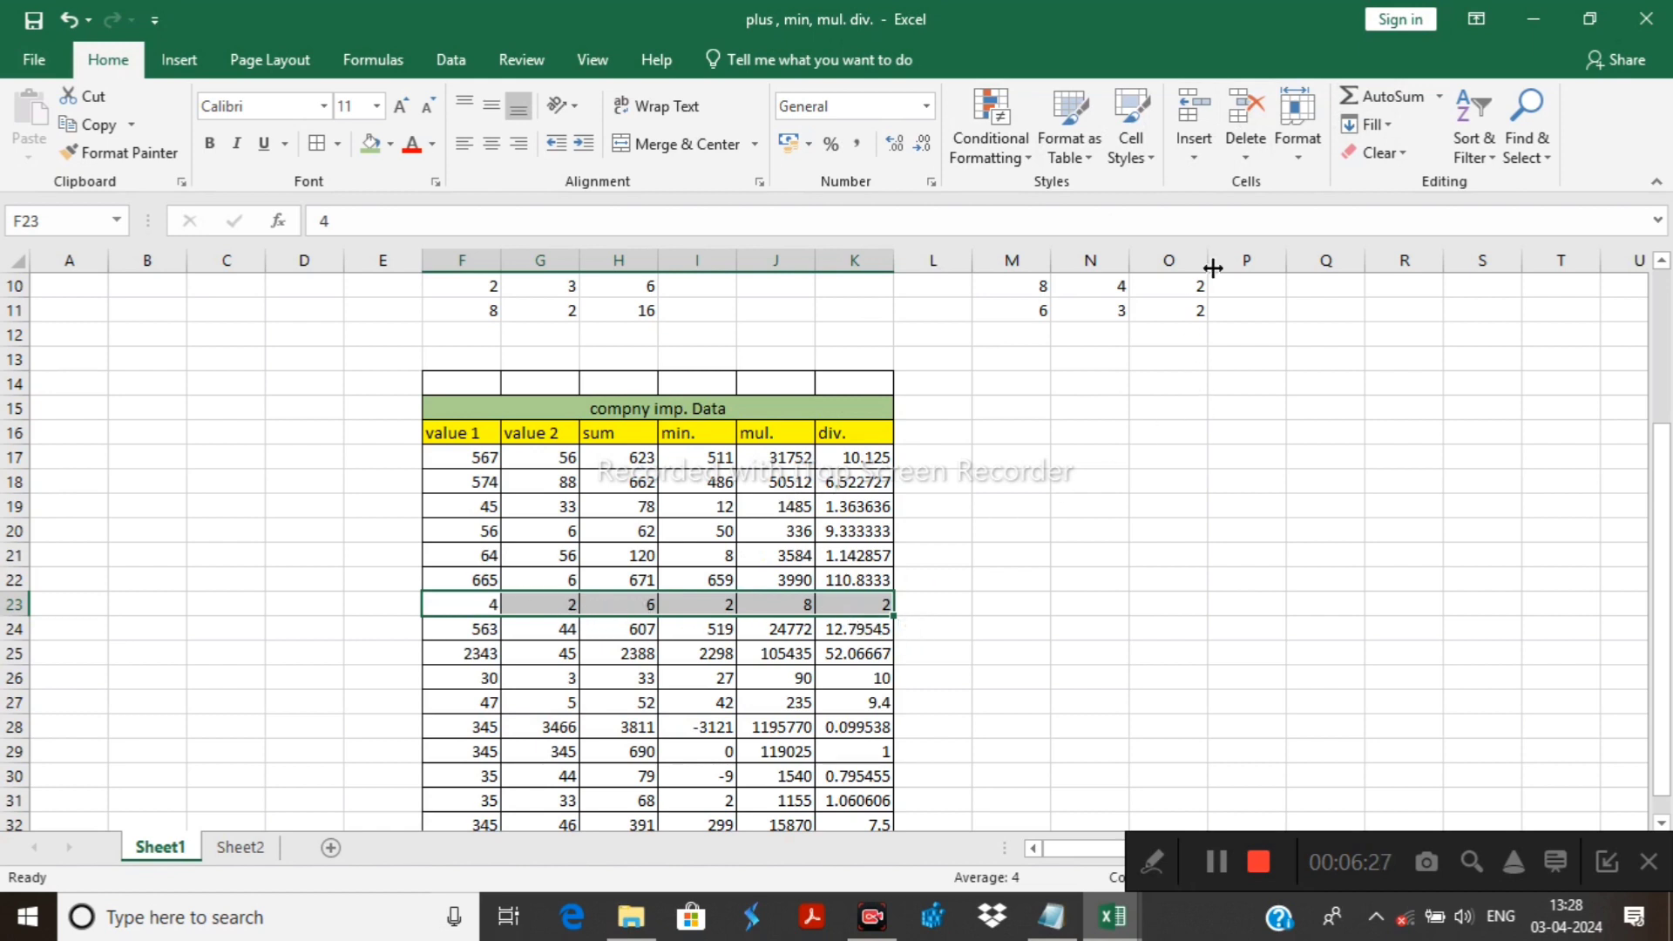
left_click(1196, 124)
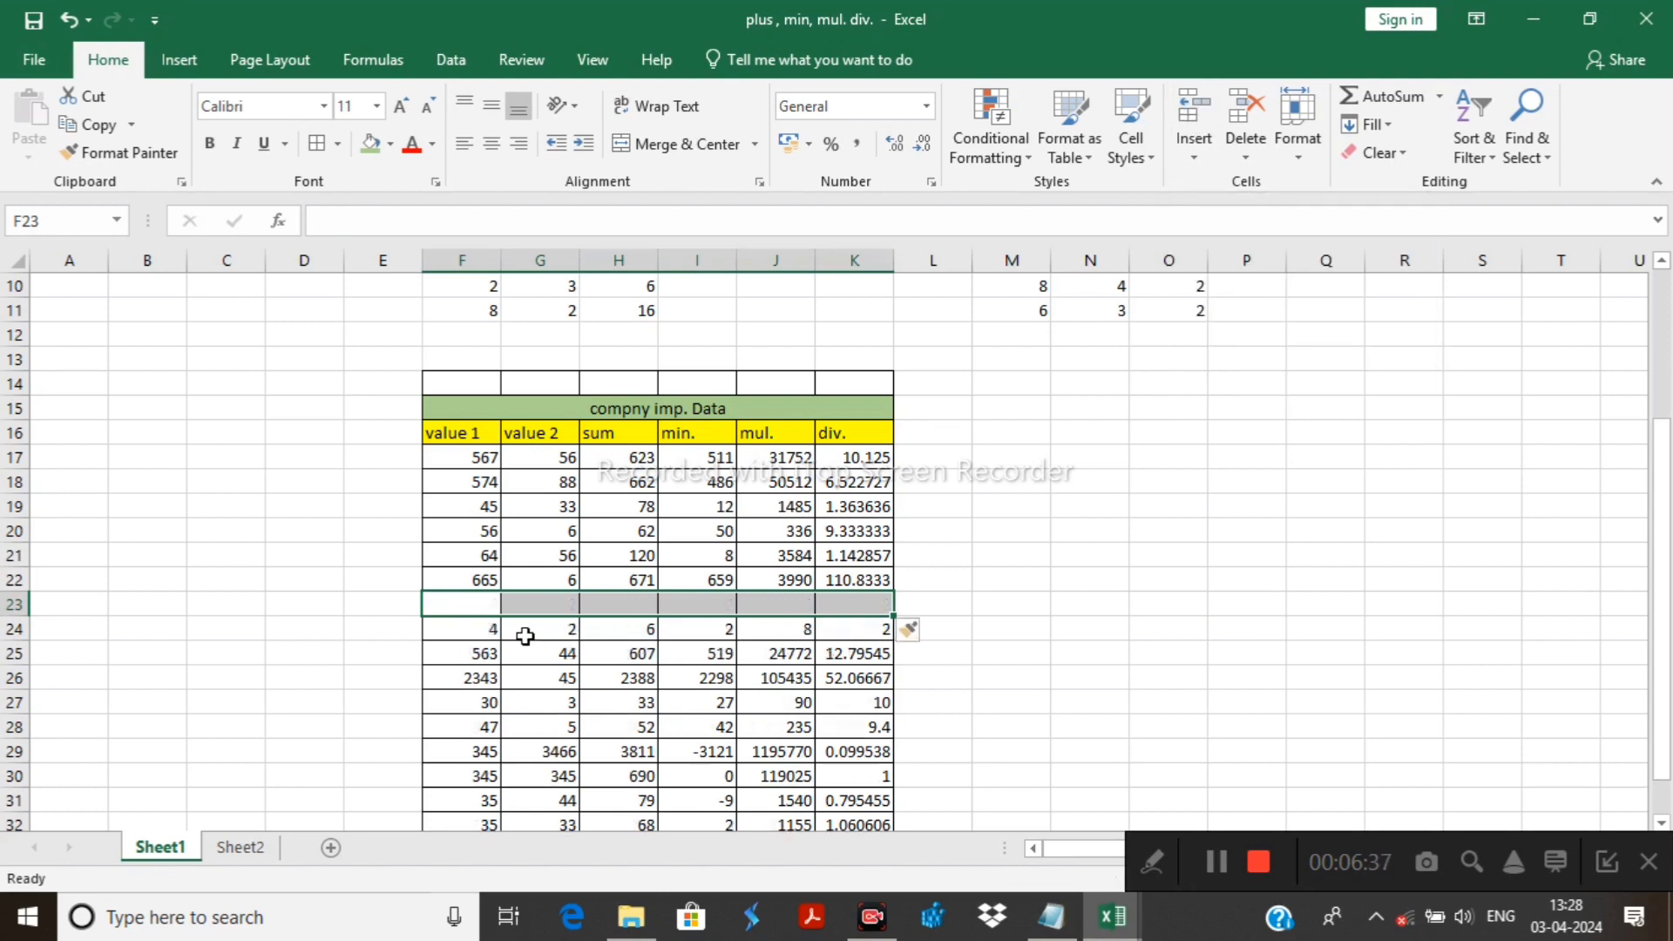
Fill the blank table row 23 with value 1 of 863 and value 2 of 34.
left_click(475, 604)
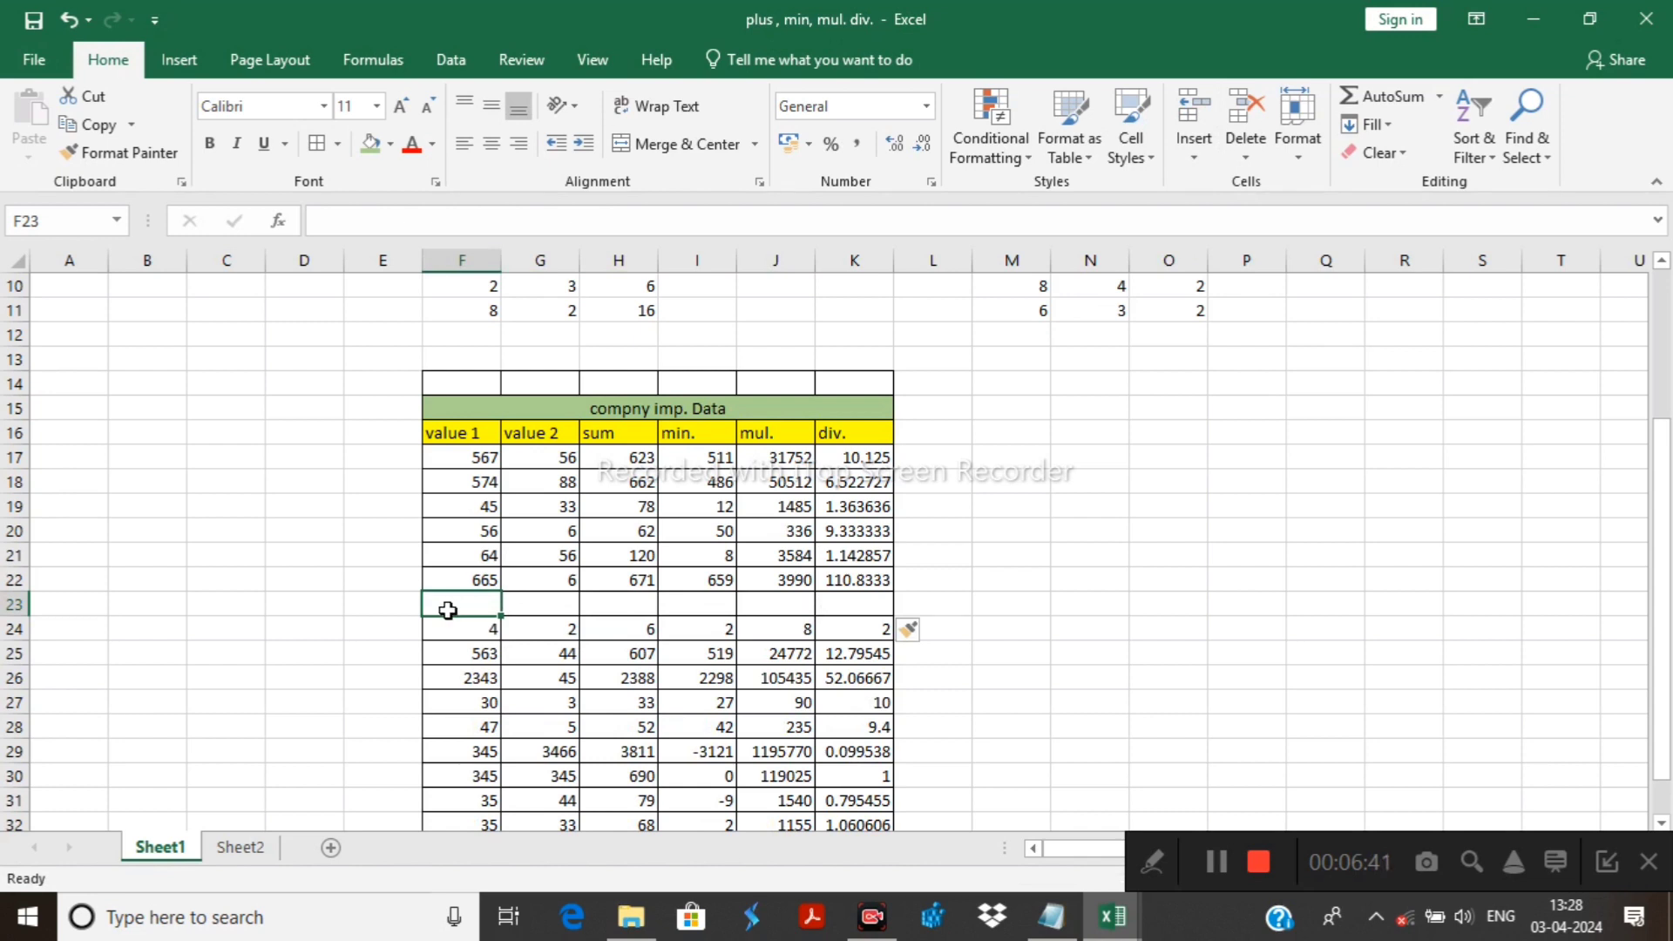
type("863")
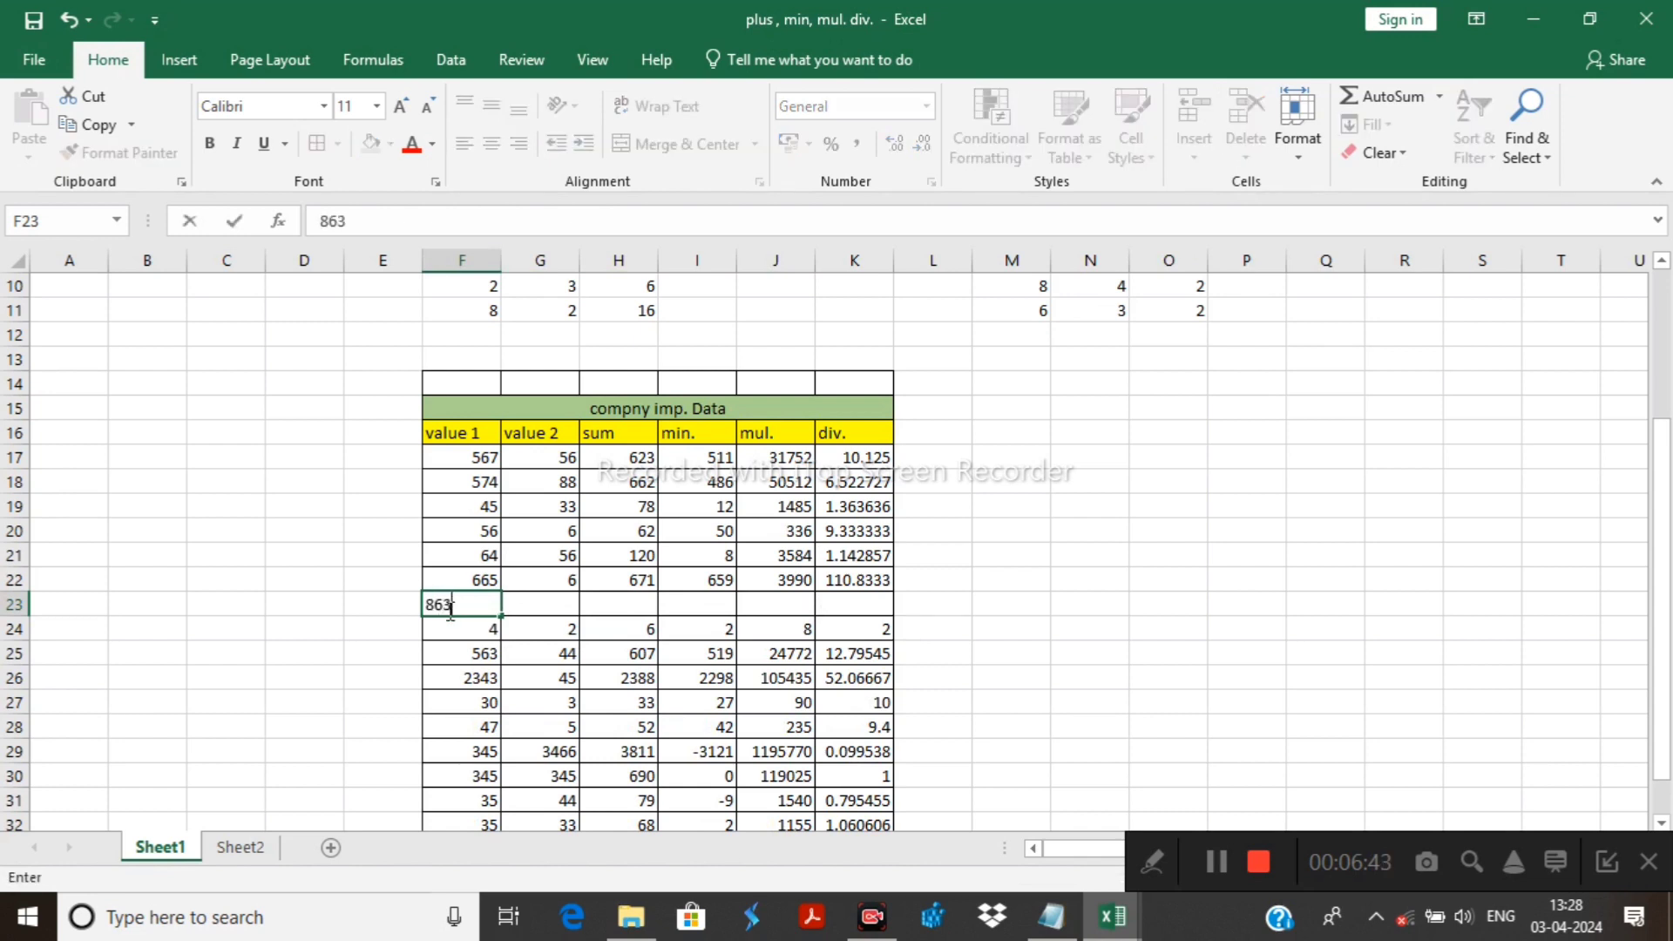
left_click(546, 603)
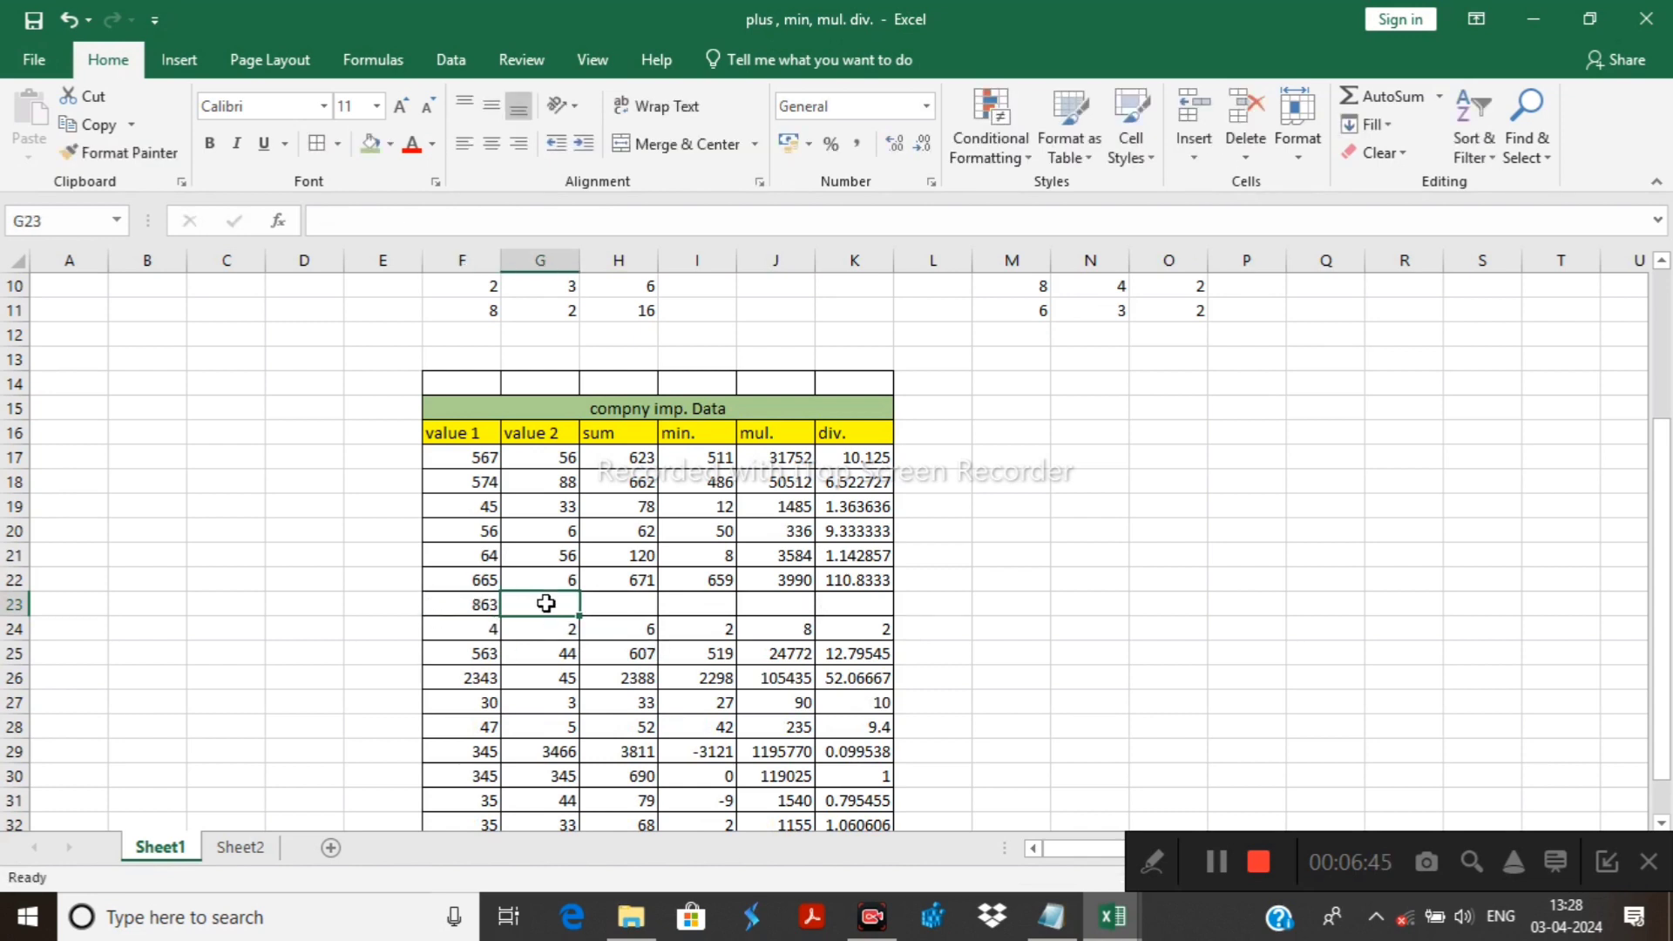
type("34")
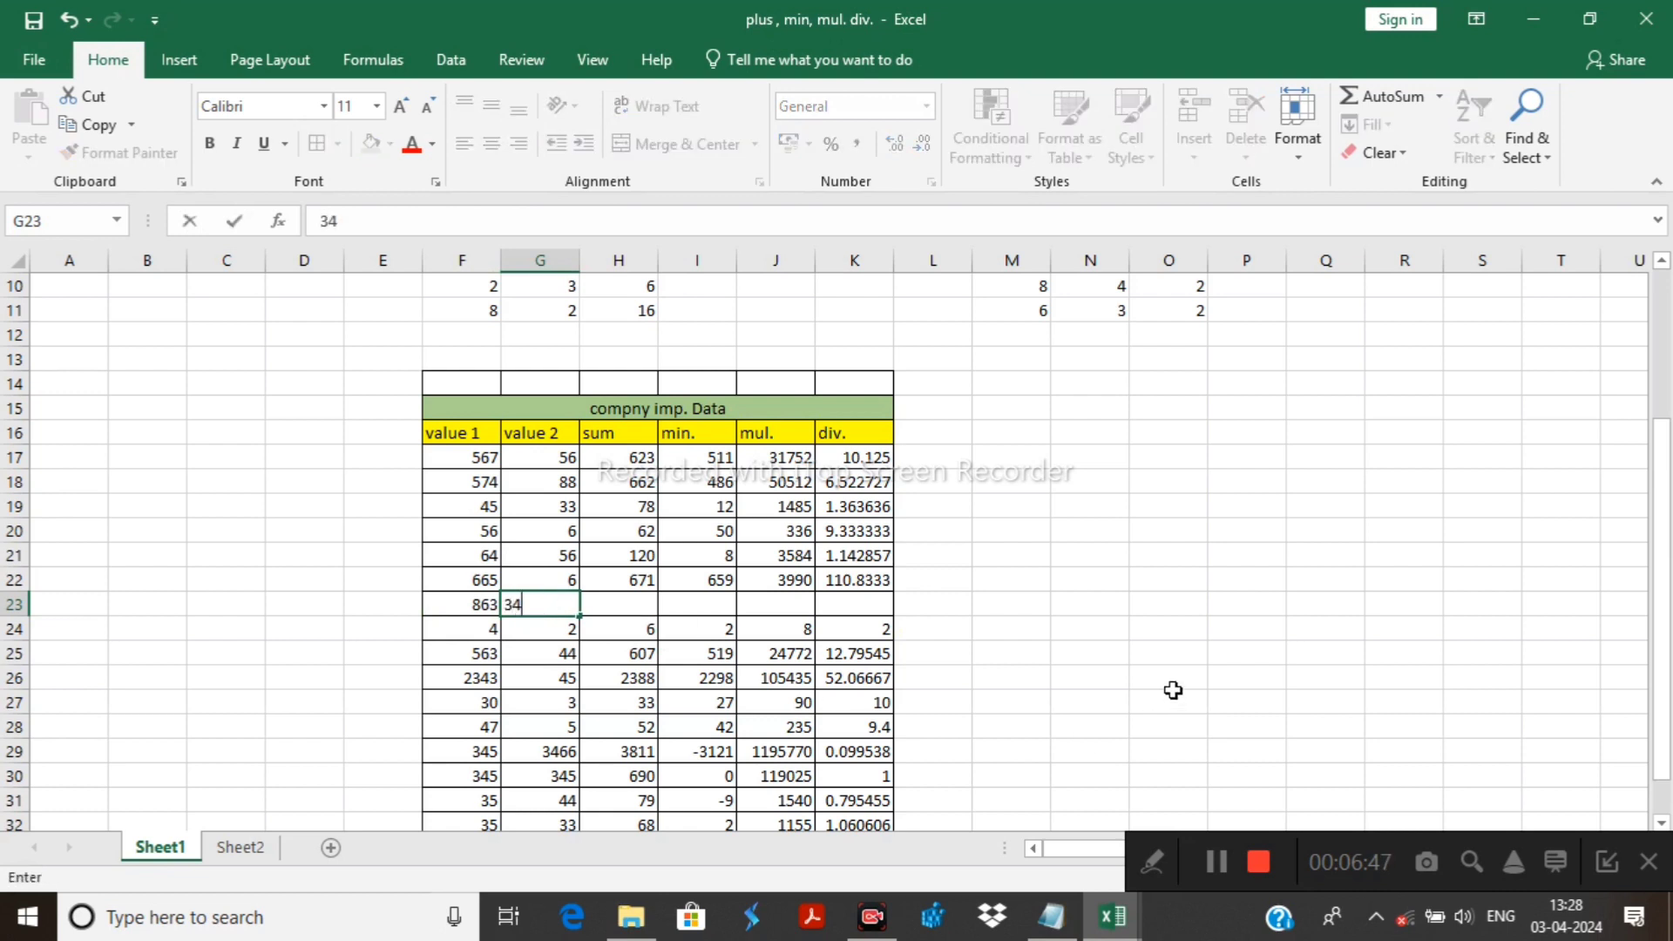
key("Return")
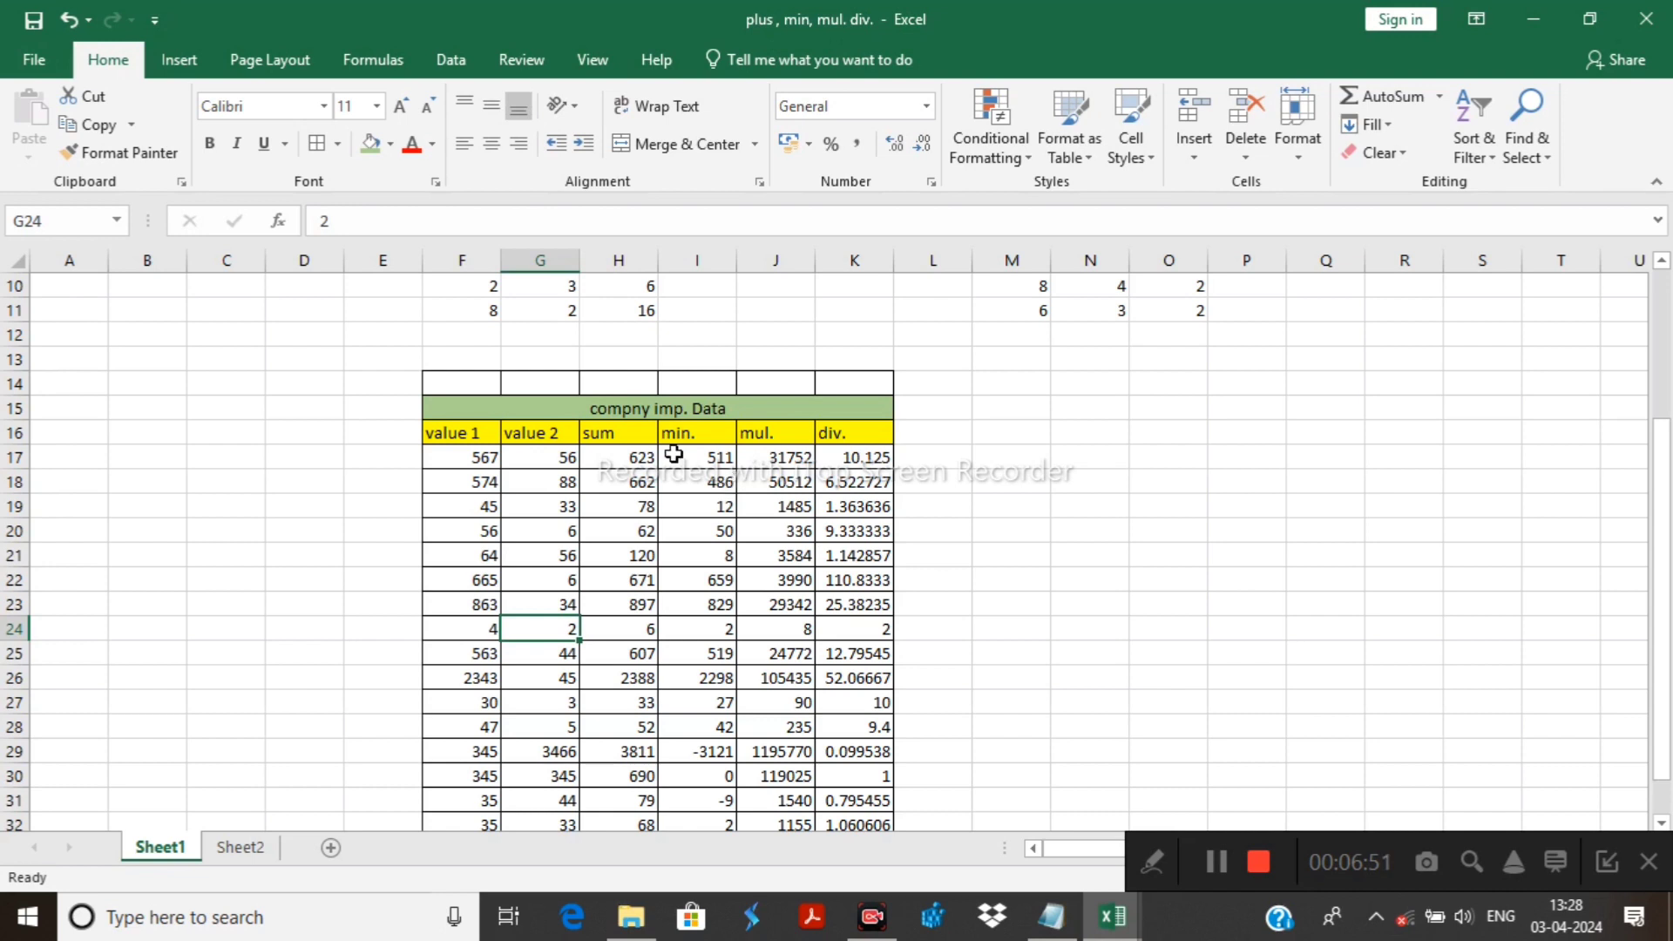
Edit the min. formula in I17 to =F17-Sheet2!E192G17, picking the added reference on Sheet2.
mouse_move(723, 457)
left_mouse_down()
mouse_move(711, 533)
mouse_move(704, 457)
left_mouse_up()
double_click(704, 457)
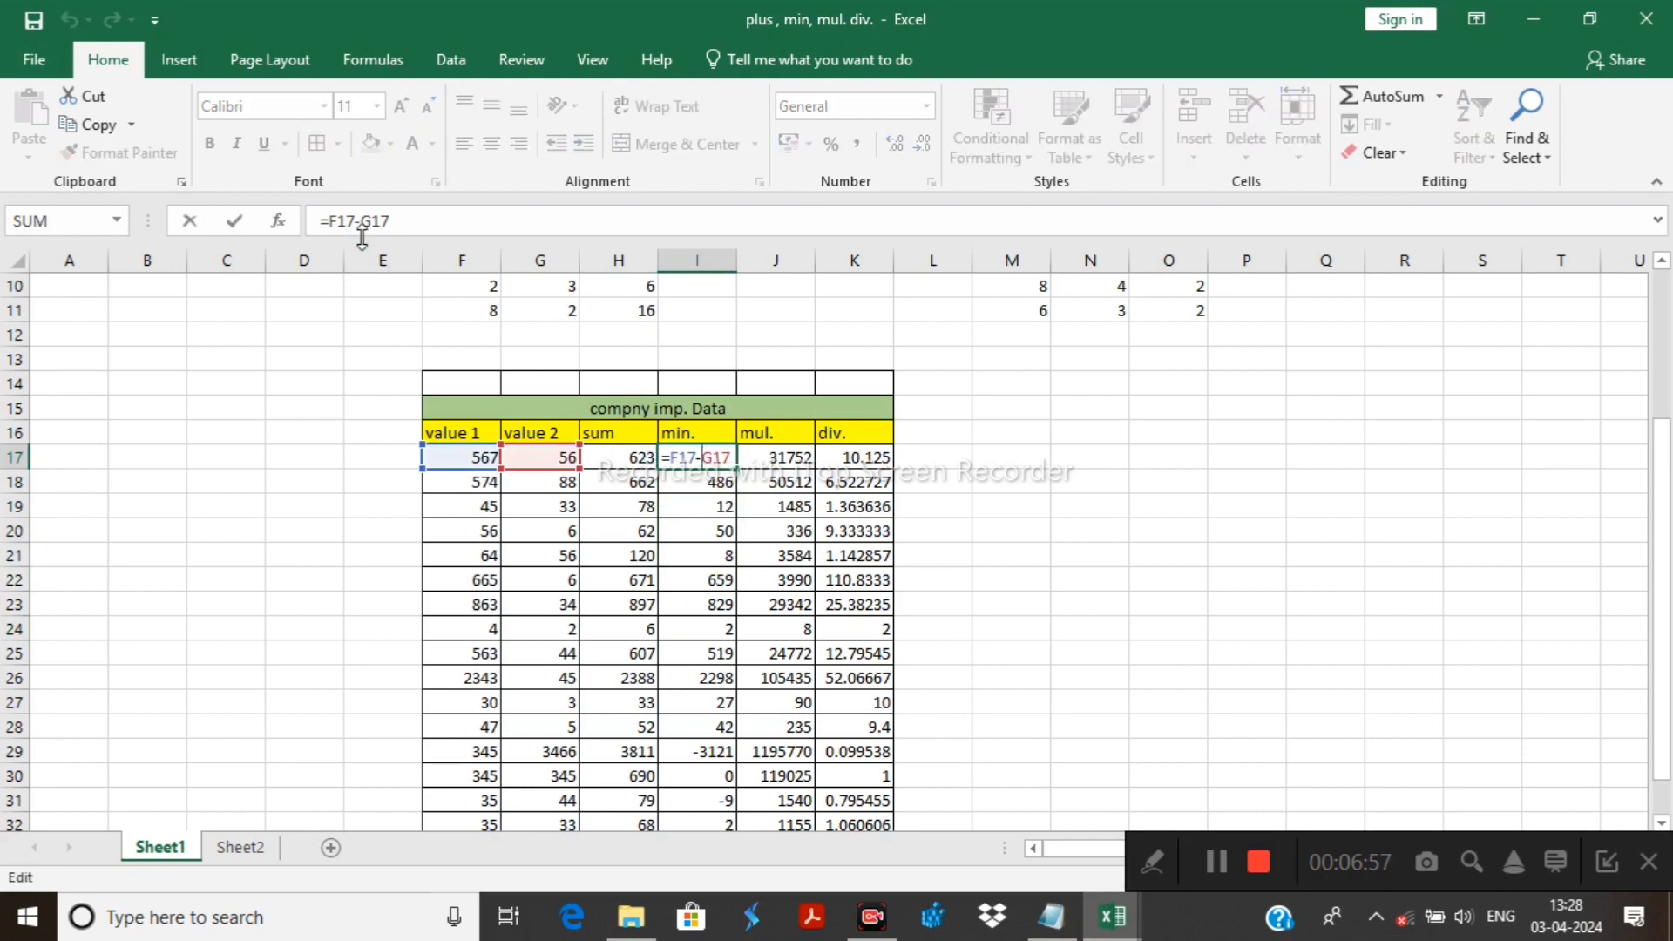
left_click(1131, 531)
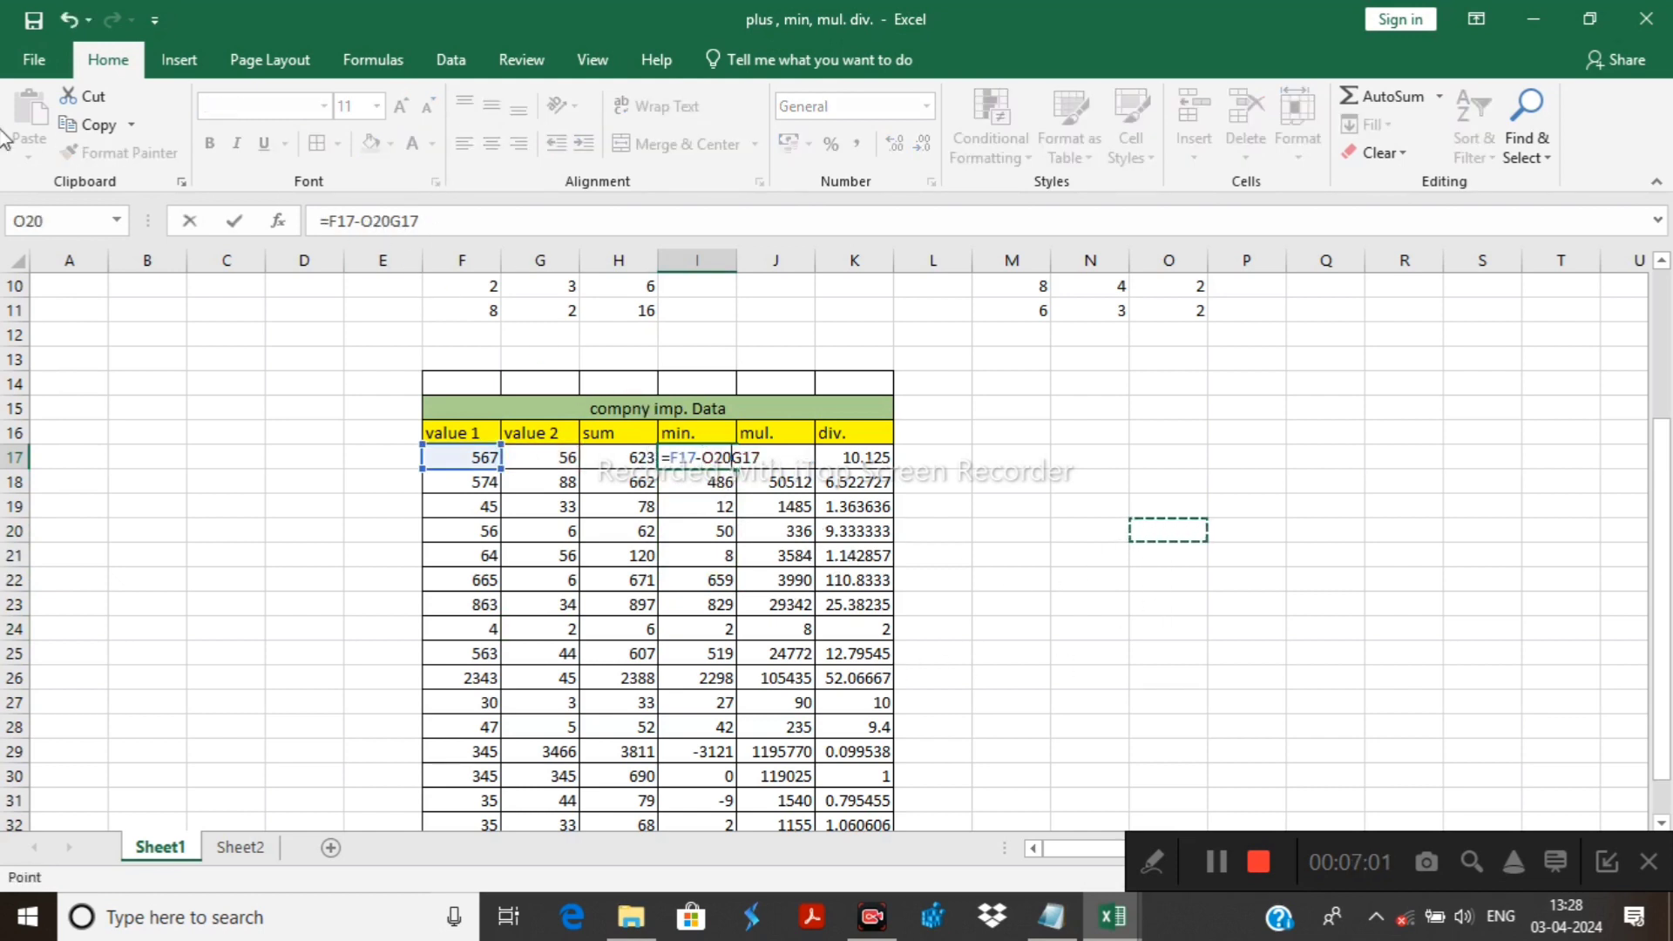
left_click(254, 850)
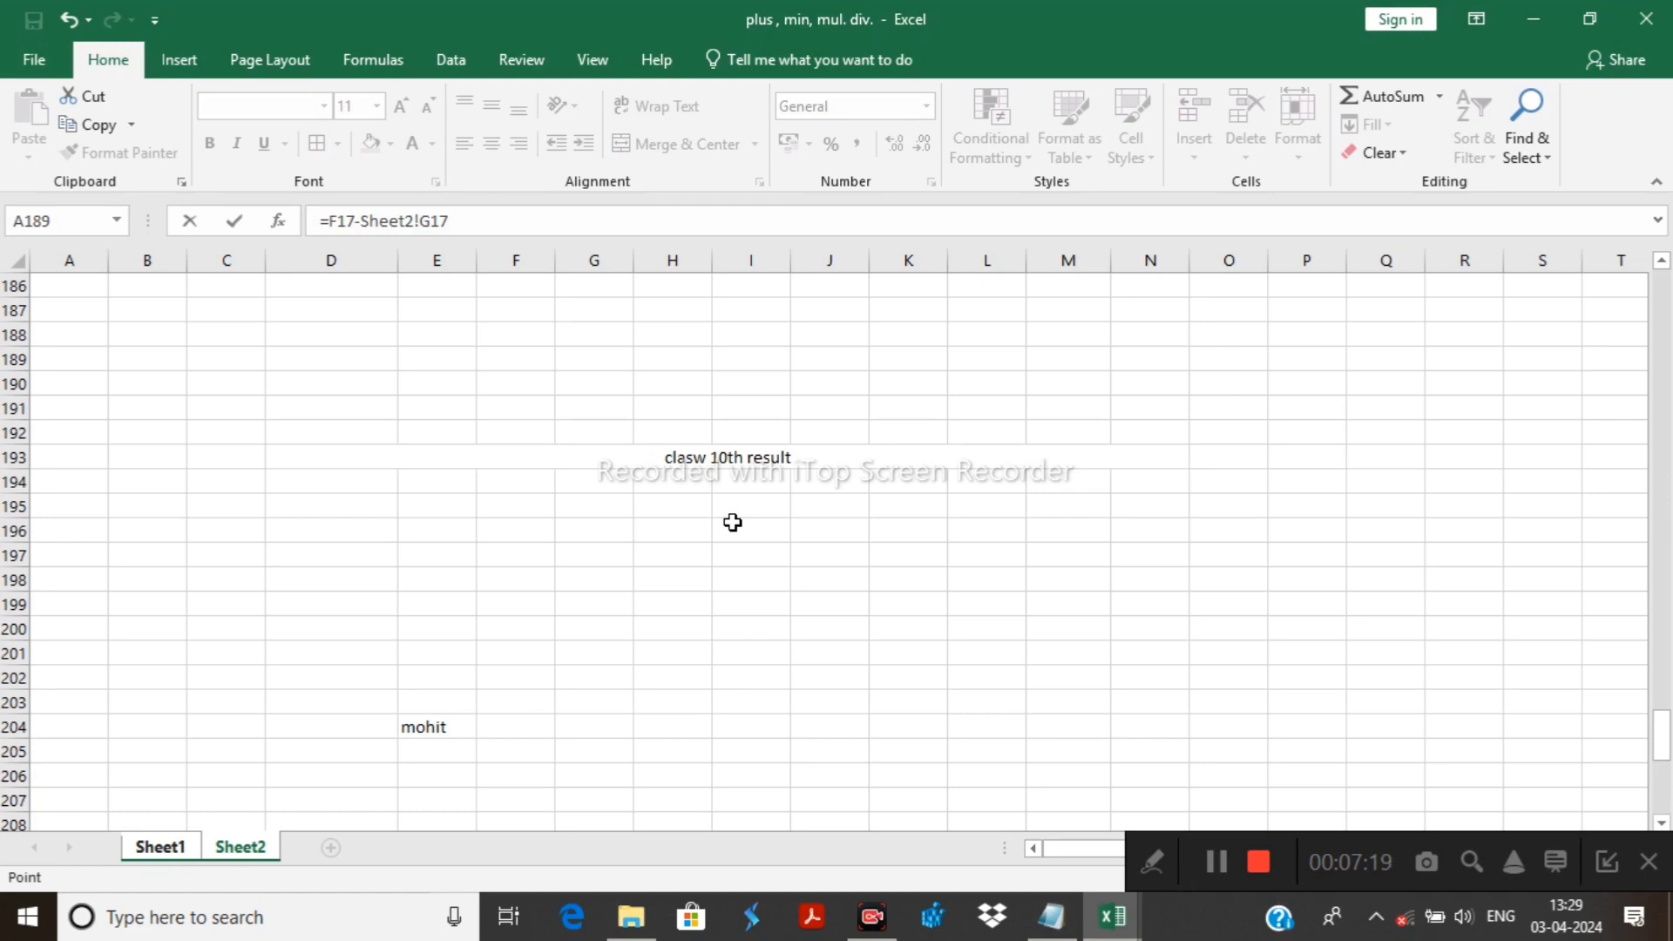
left_click(651, 454)
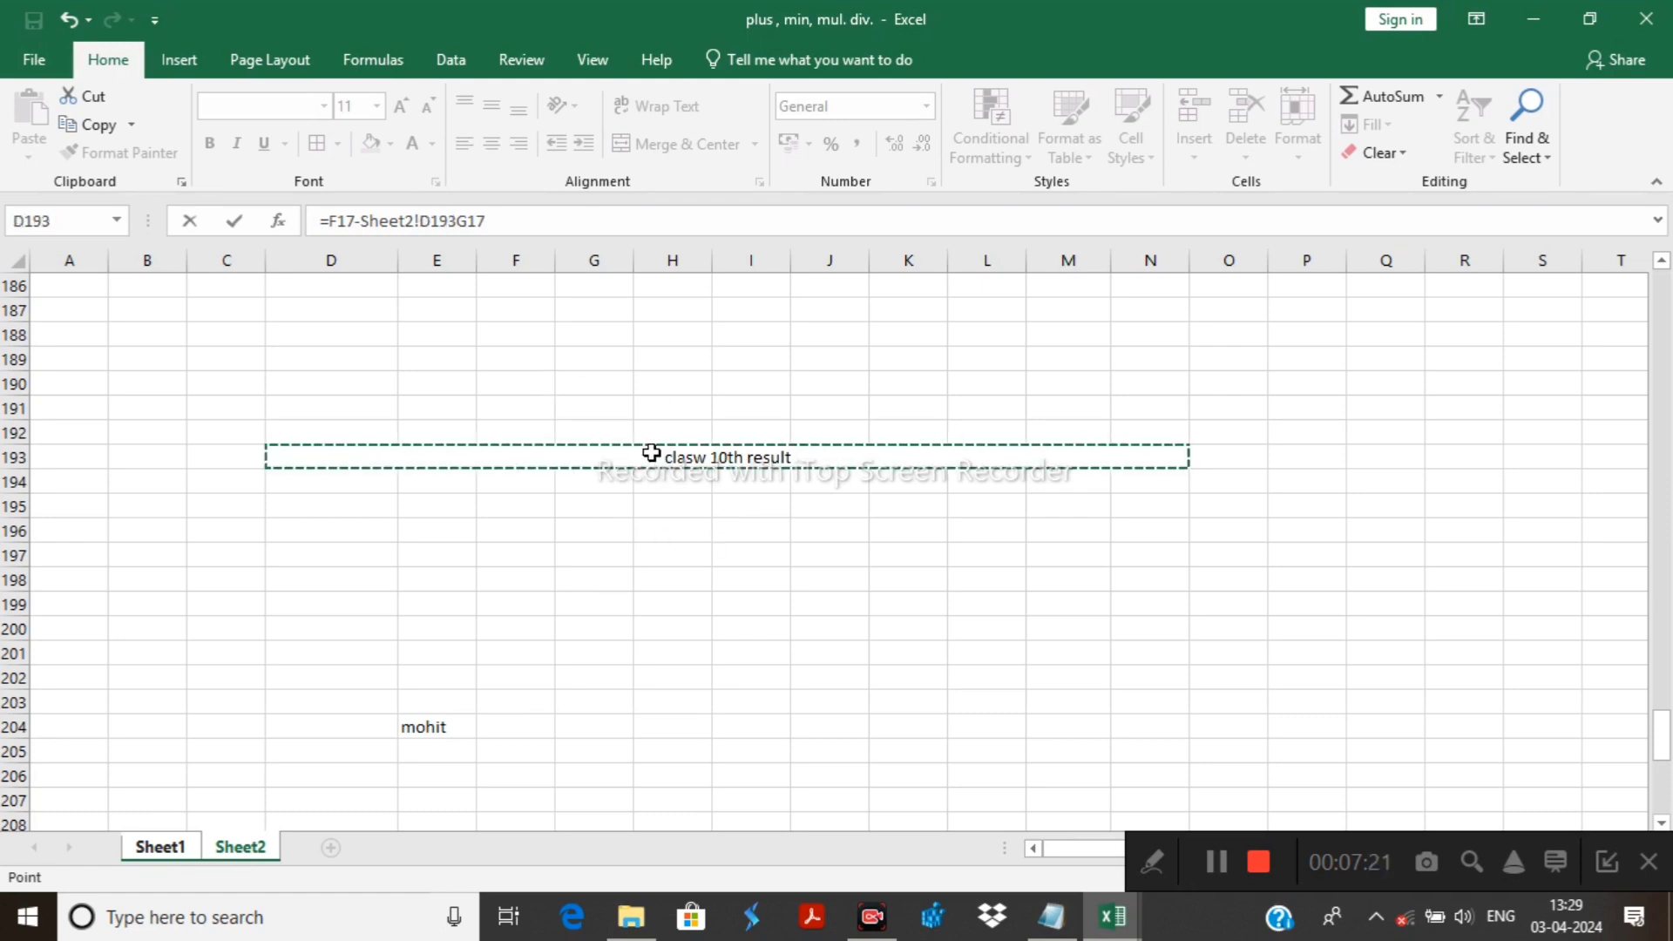
left_click_drag(651, 454, 766, 460)
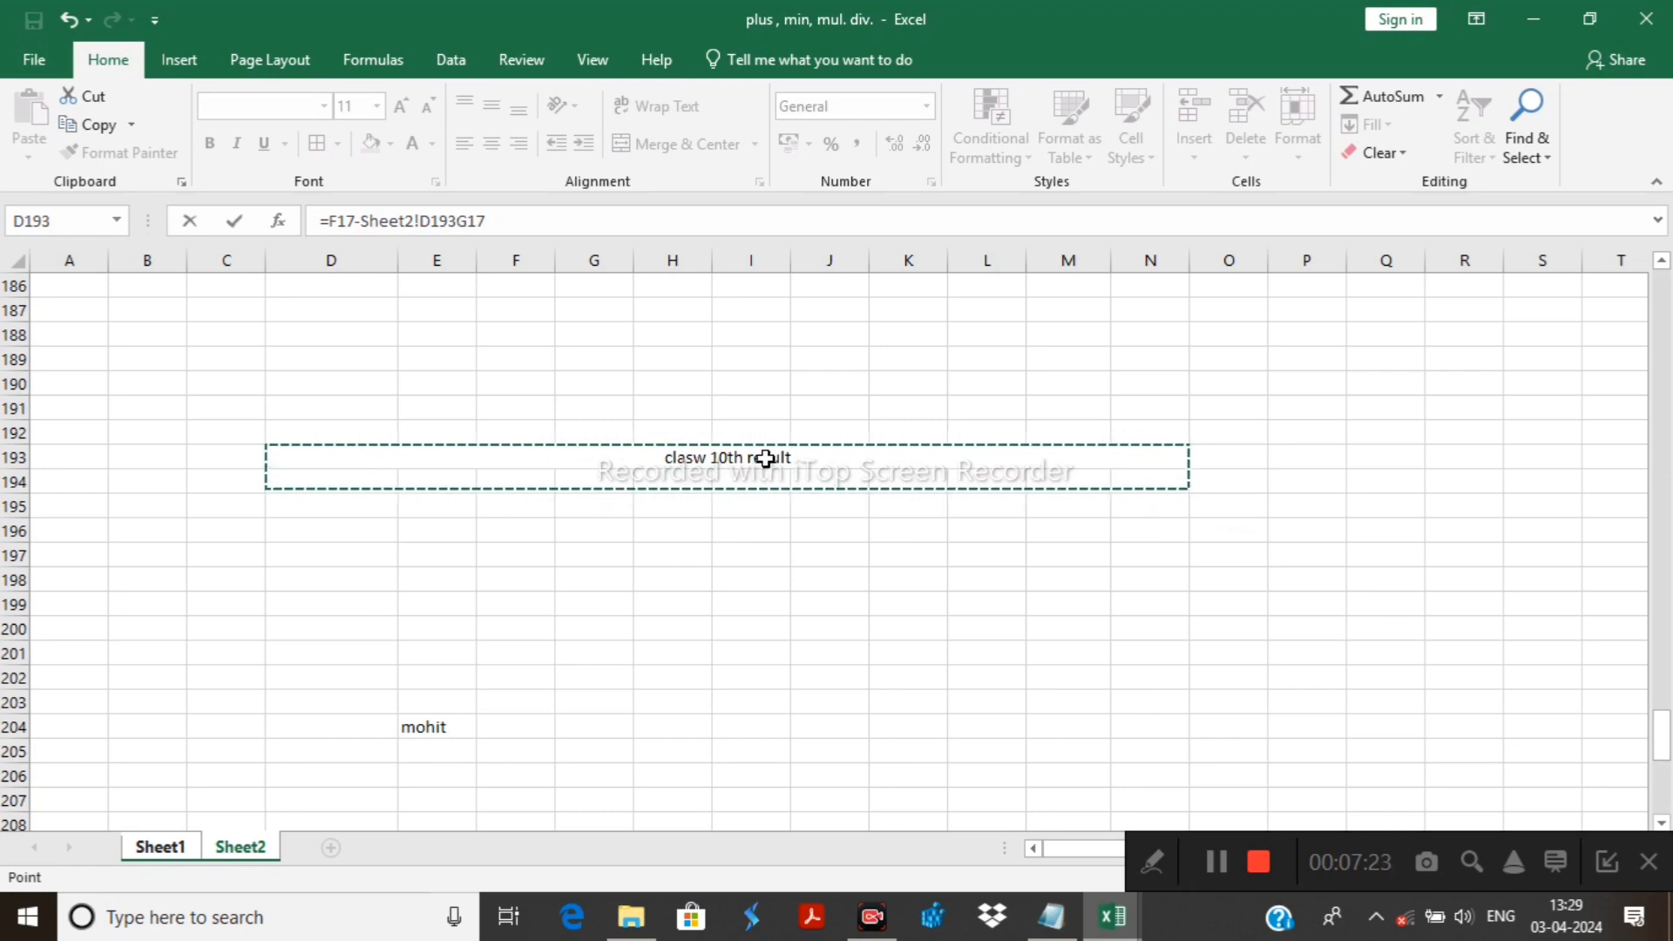
left_click(343, 365)
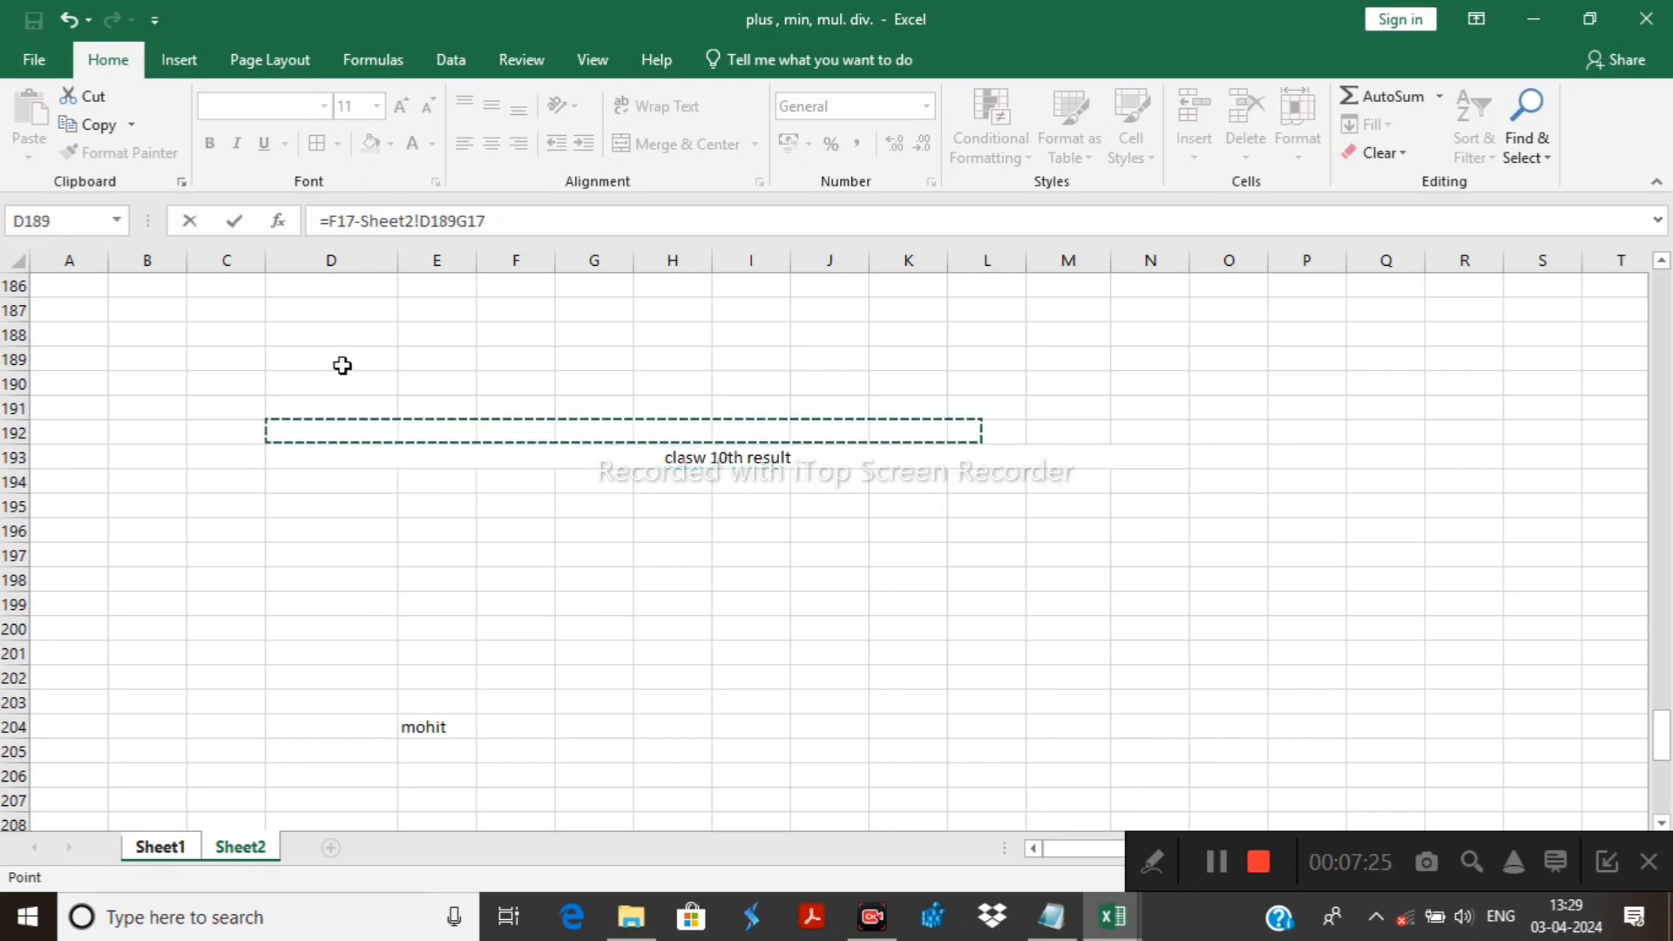
left_click(448, 436)
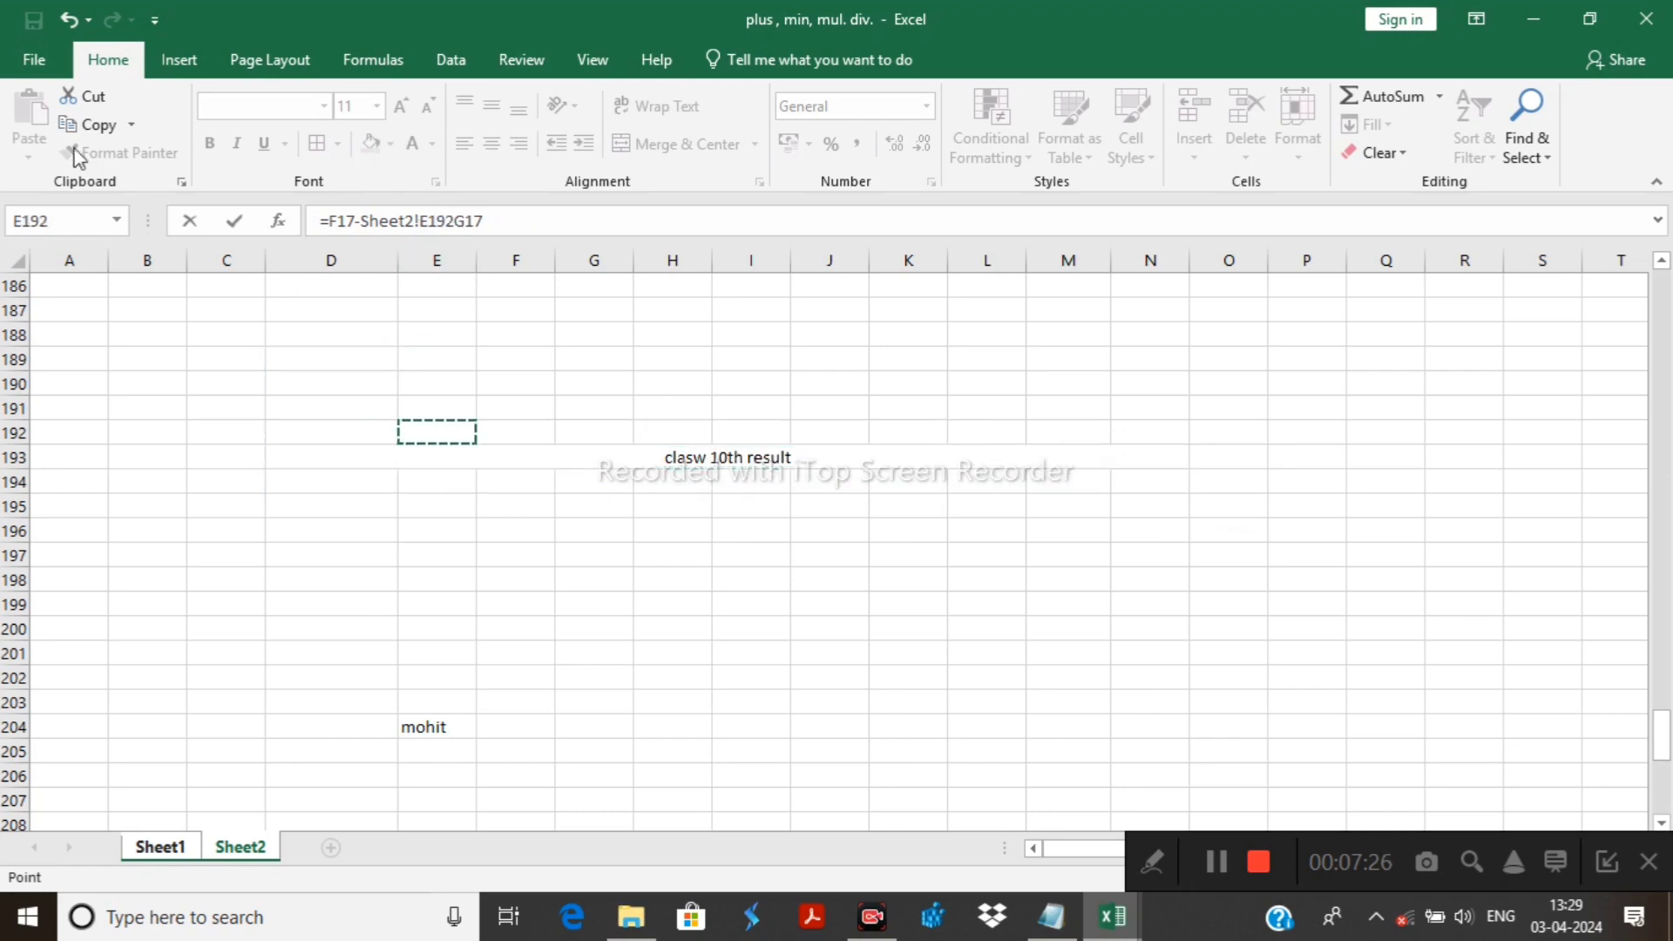
left_click(48, 65)
key("Escape")
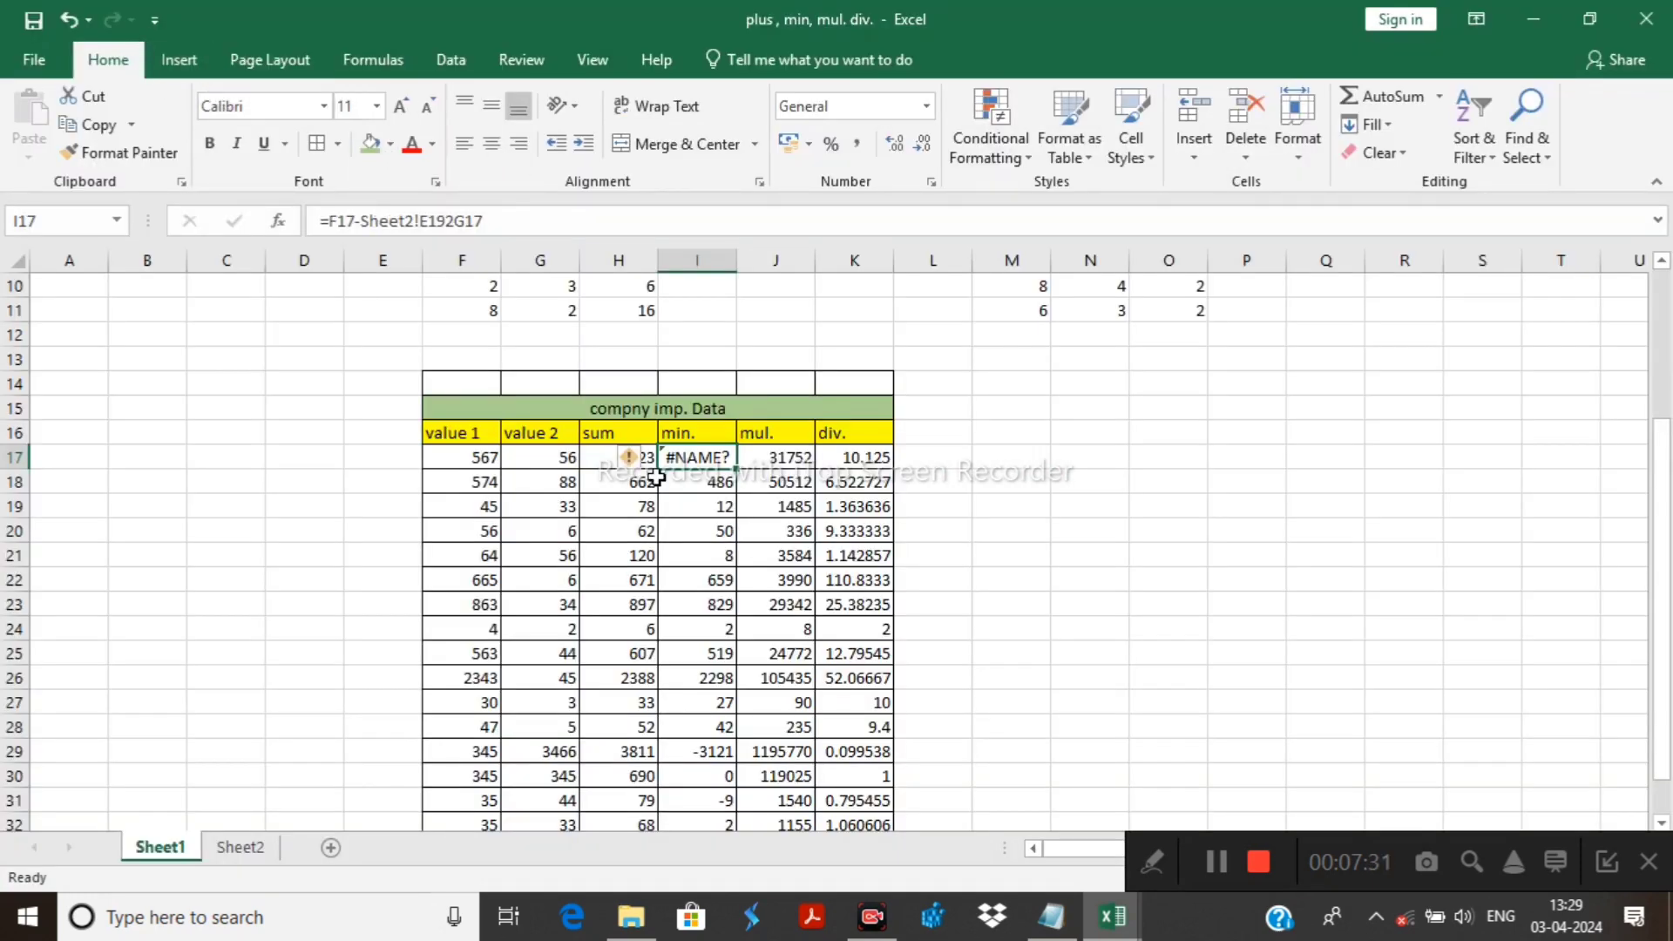
Increase the font size of the merged table title in row 15 to 24.
left_click(625, 410)
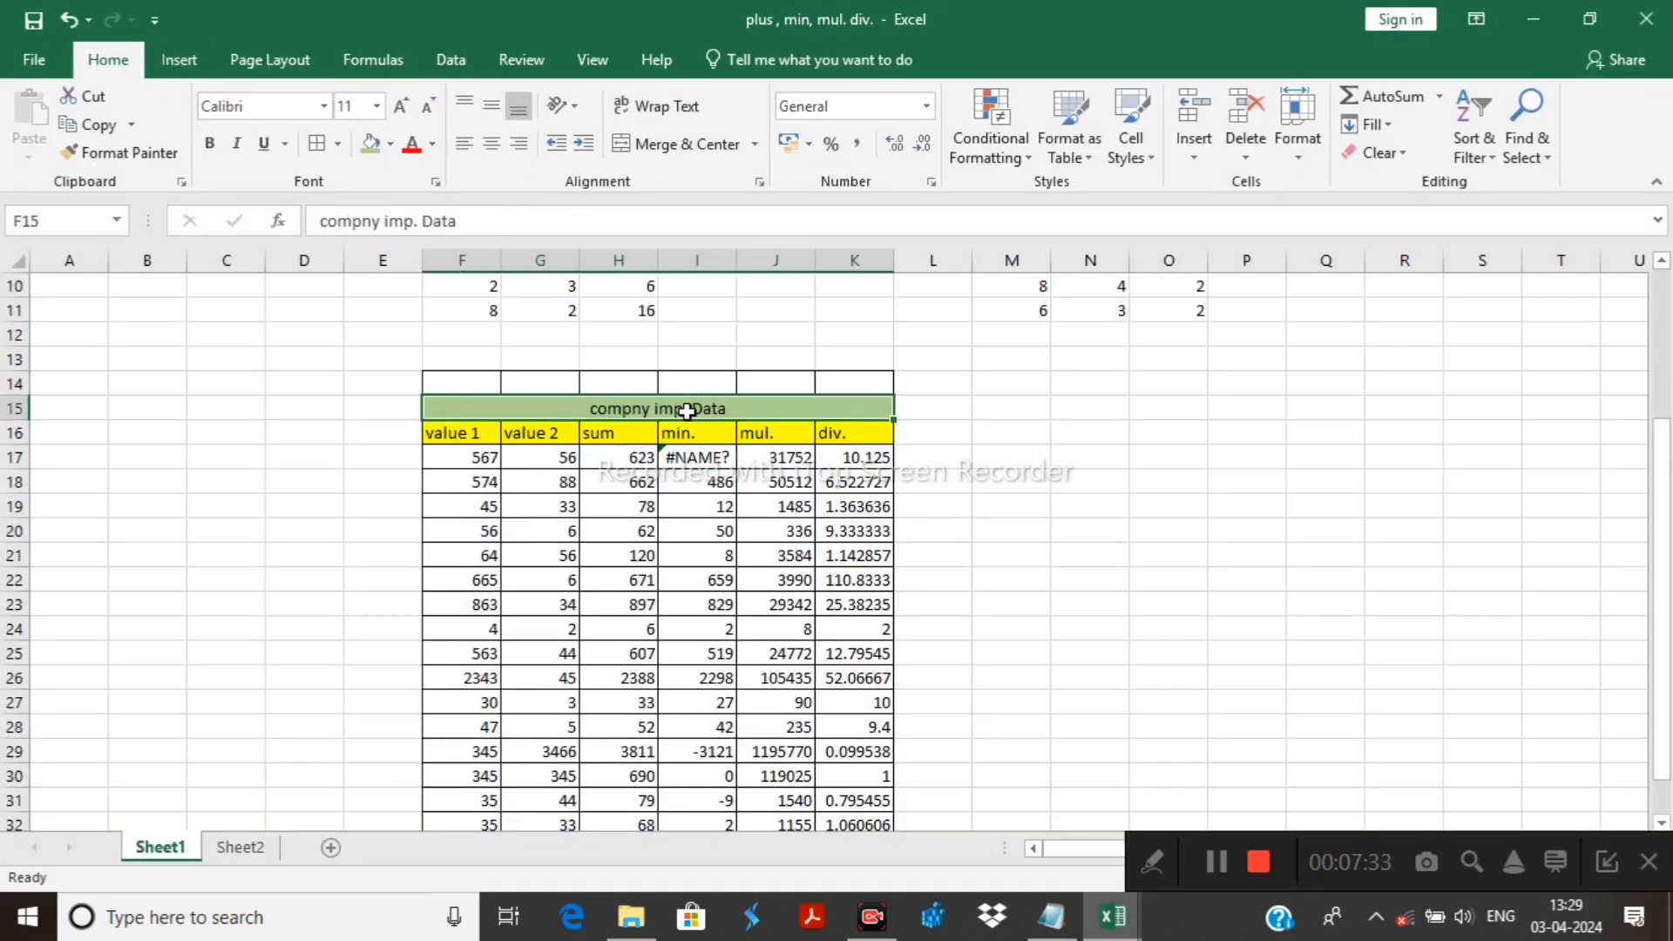
left_click(400, 108)
left_click(400, 108)
left_click(400, 109)
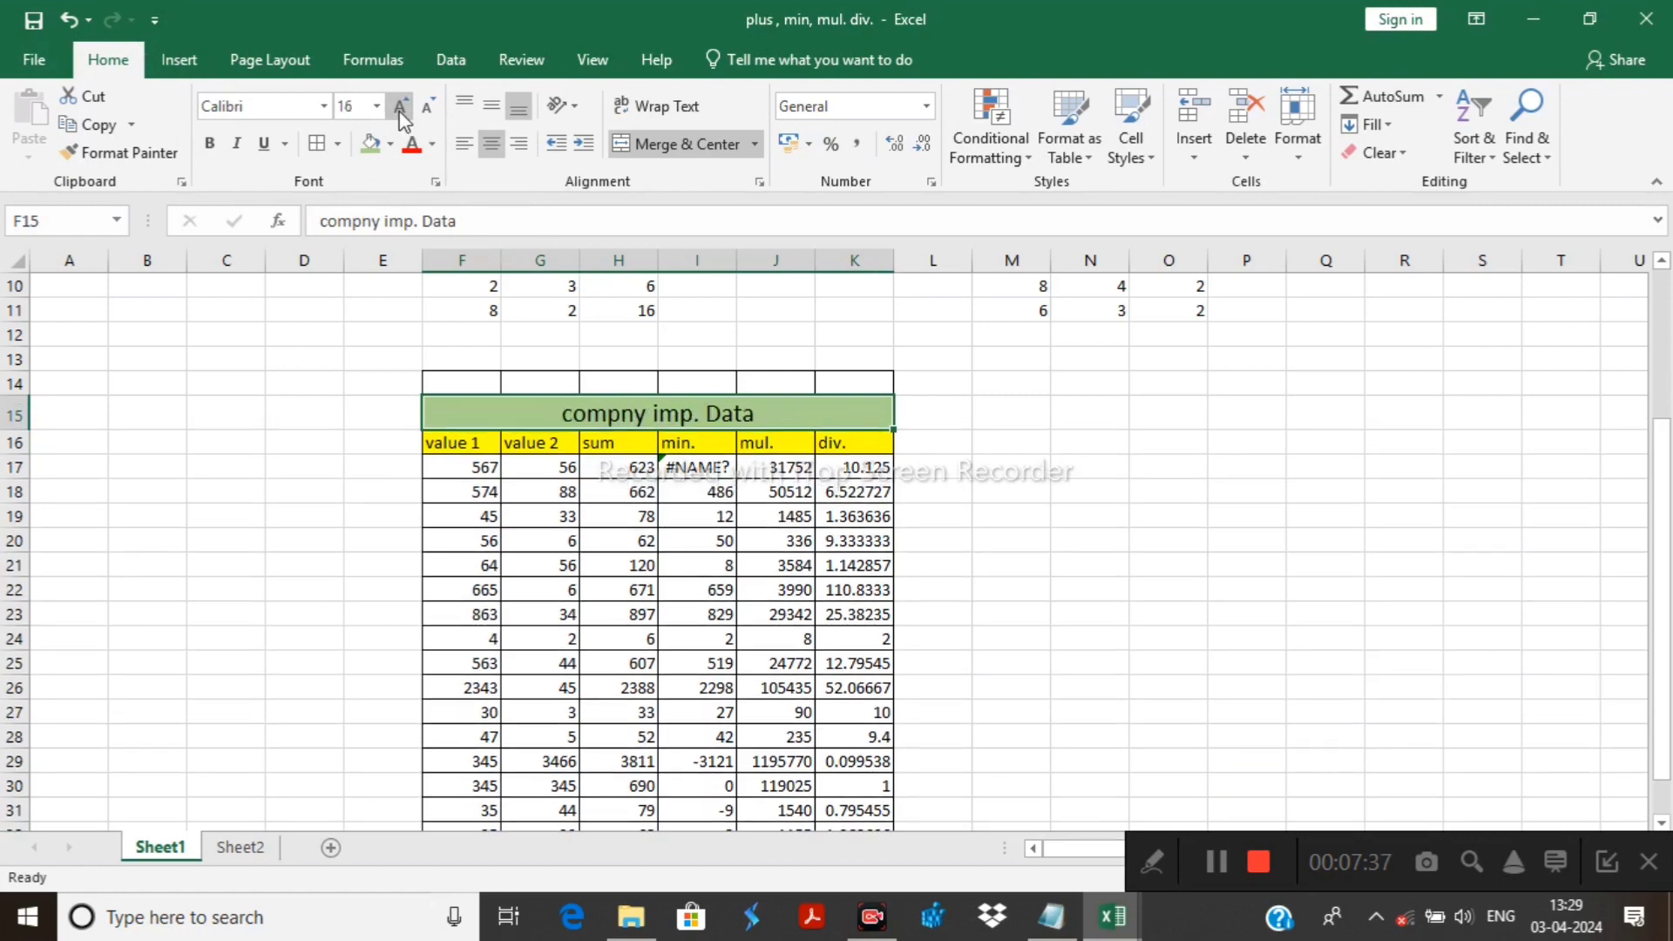
left_click(400, 108)
left_click(400, 108)
left_click(401, 108)
left_click(400, 108)
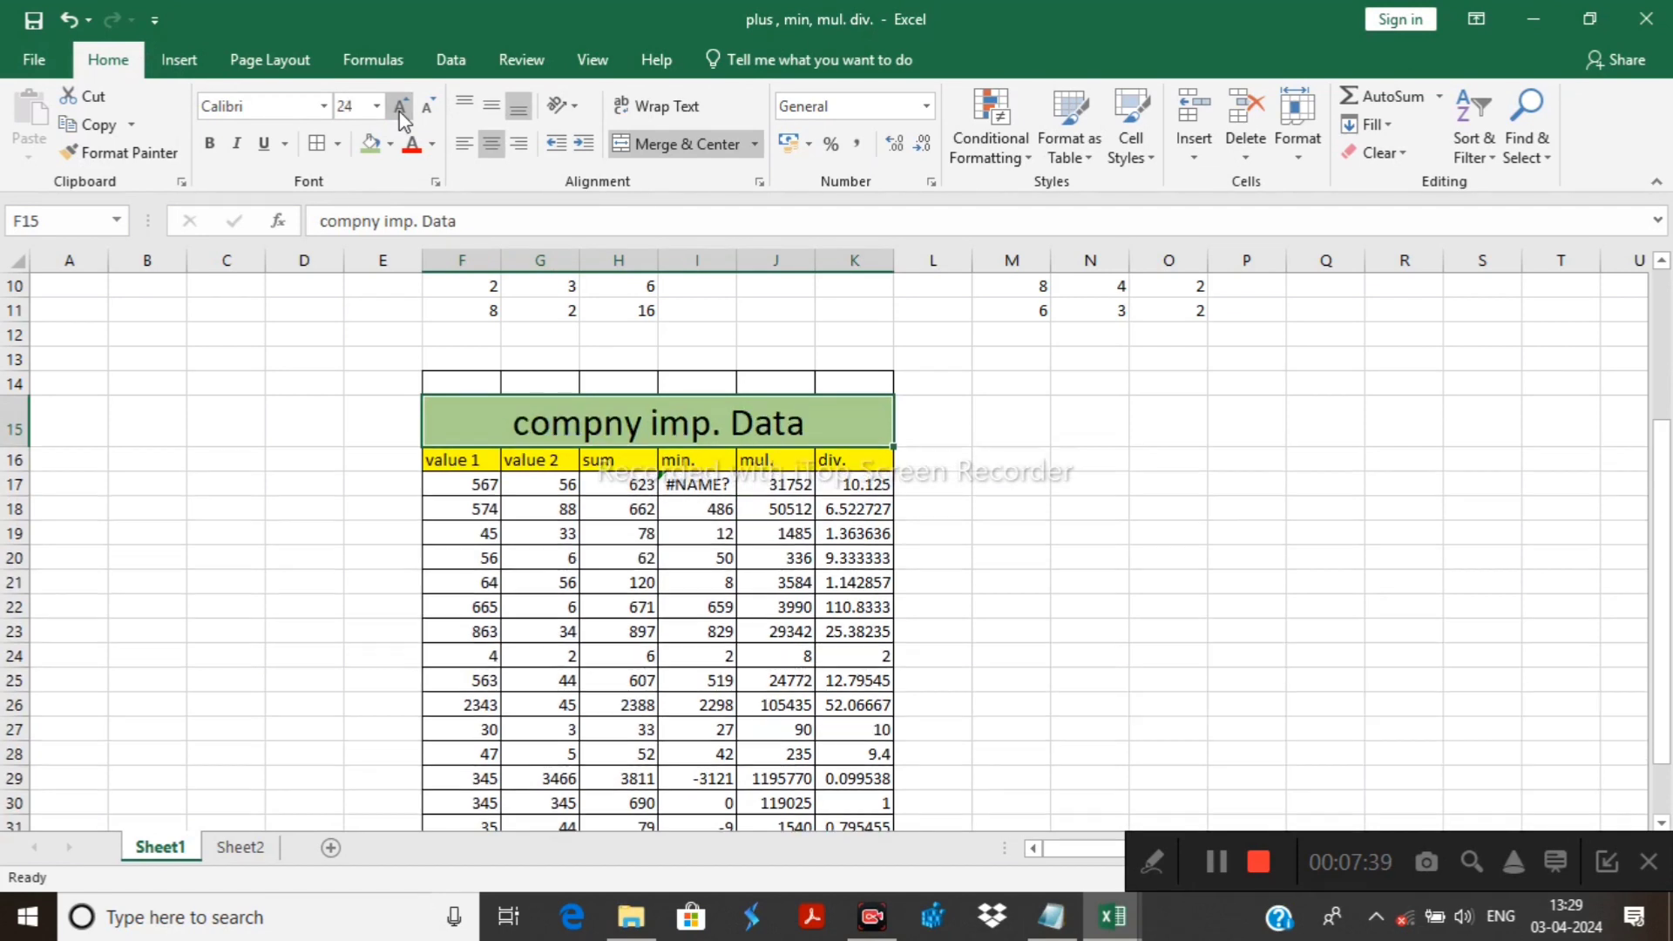
Reduce the font size of the empty cell O19 to 9.
left_click(1199, 527)
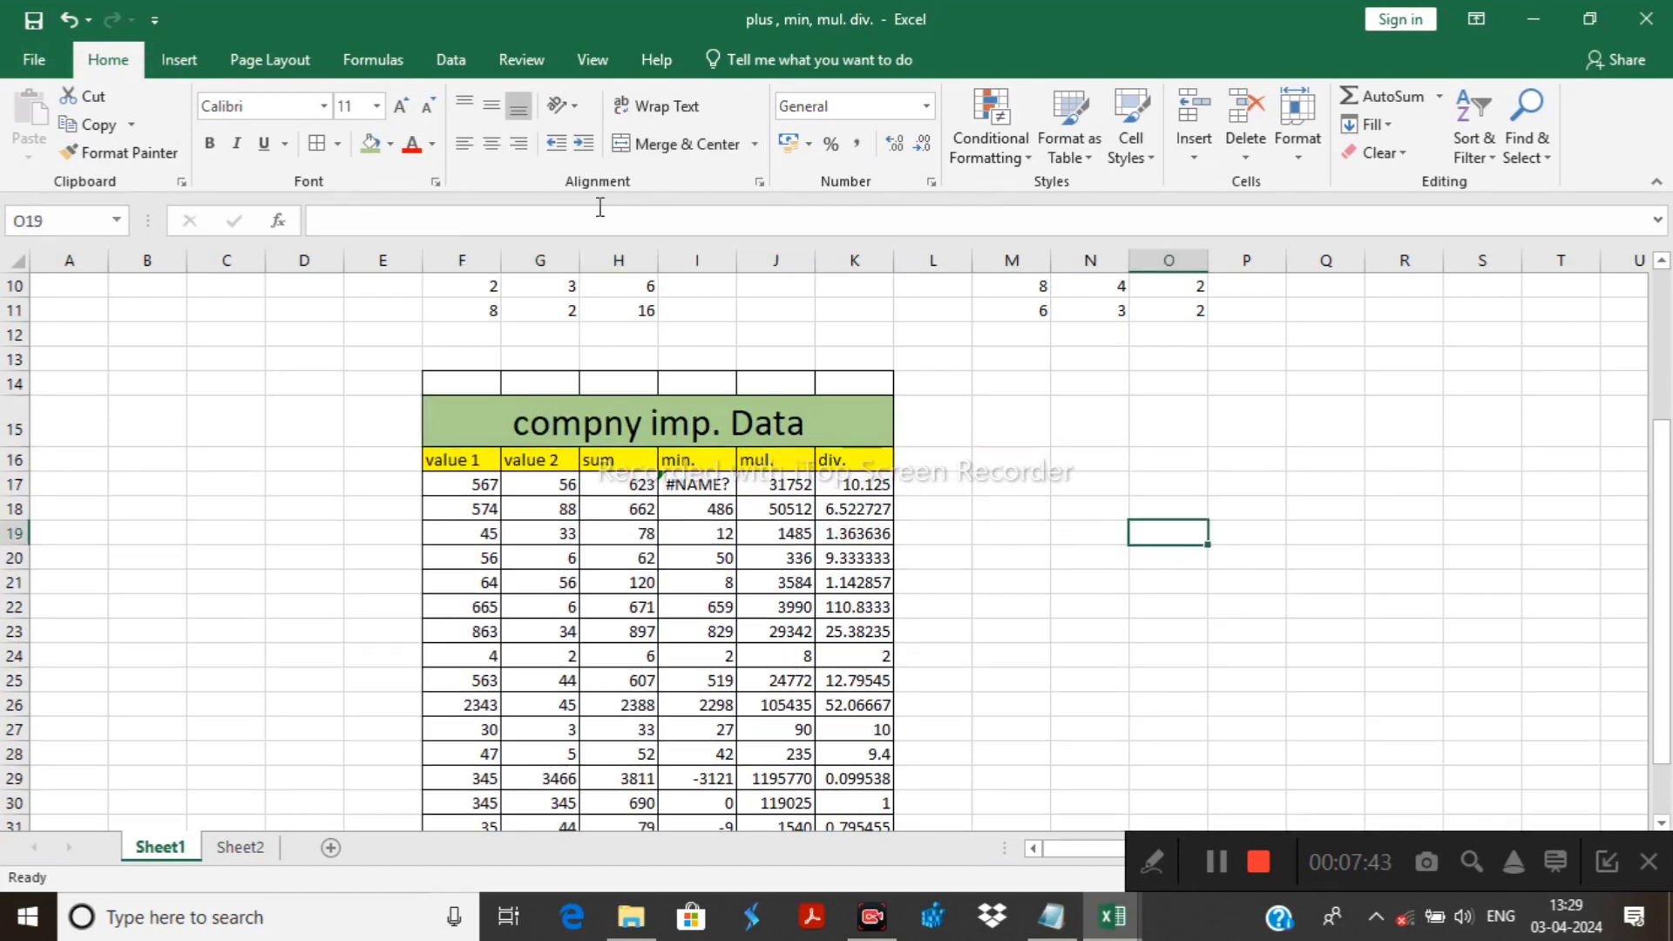
left_click(424, 112)
left_click(424, 112)
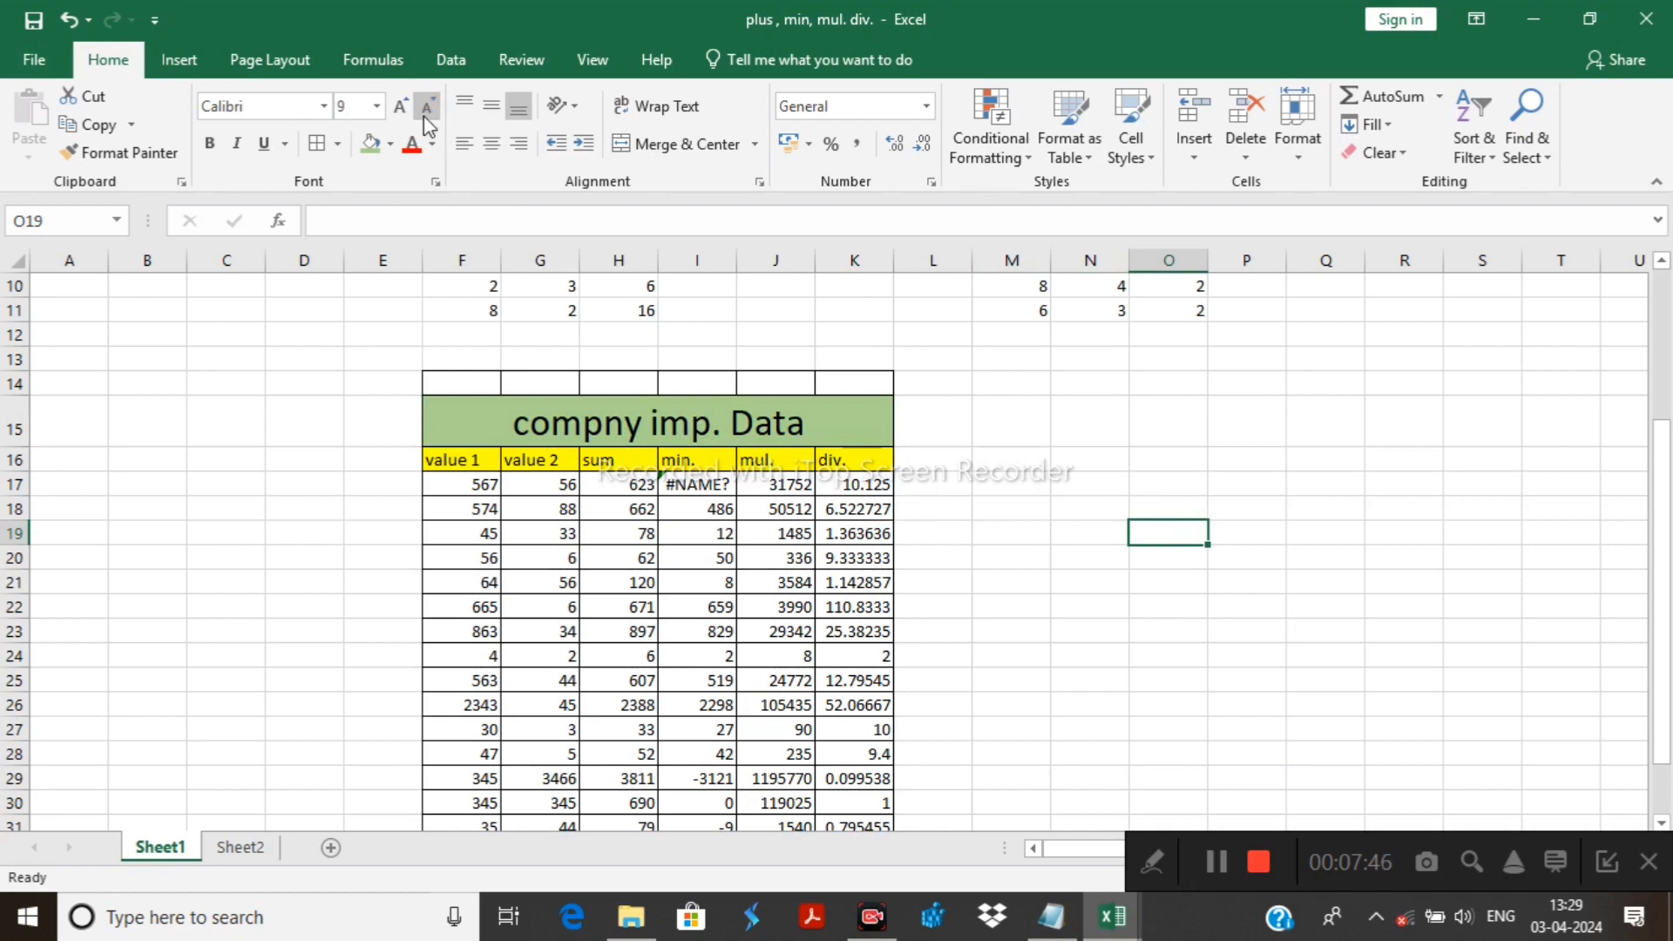
Reduce the font size of the table title "compny imp. Data" to 22.
left_click(495, 415)
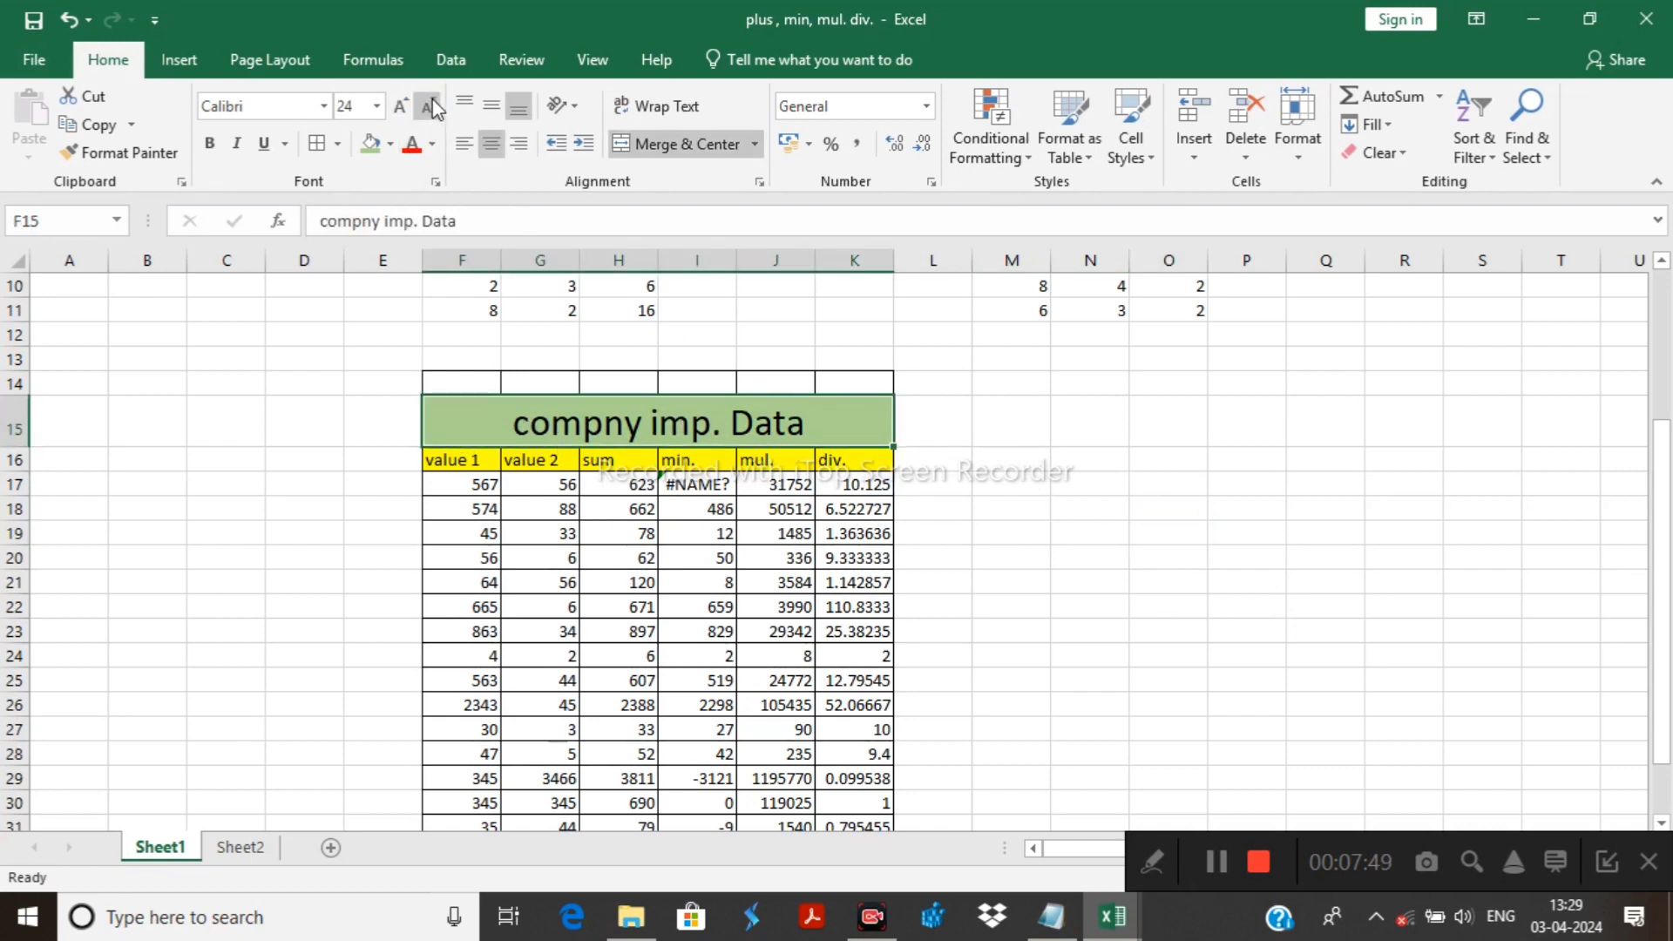
left_click(430, 109)
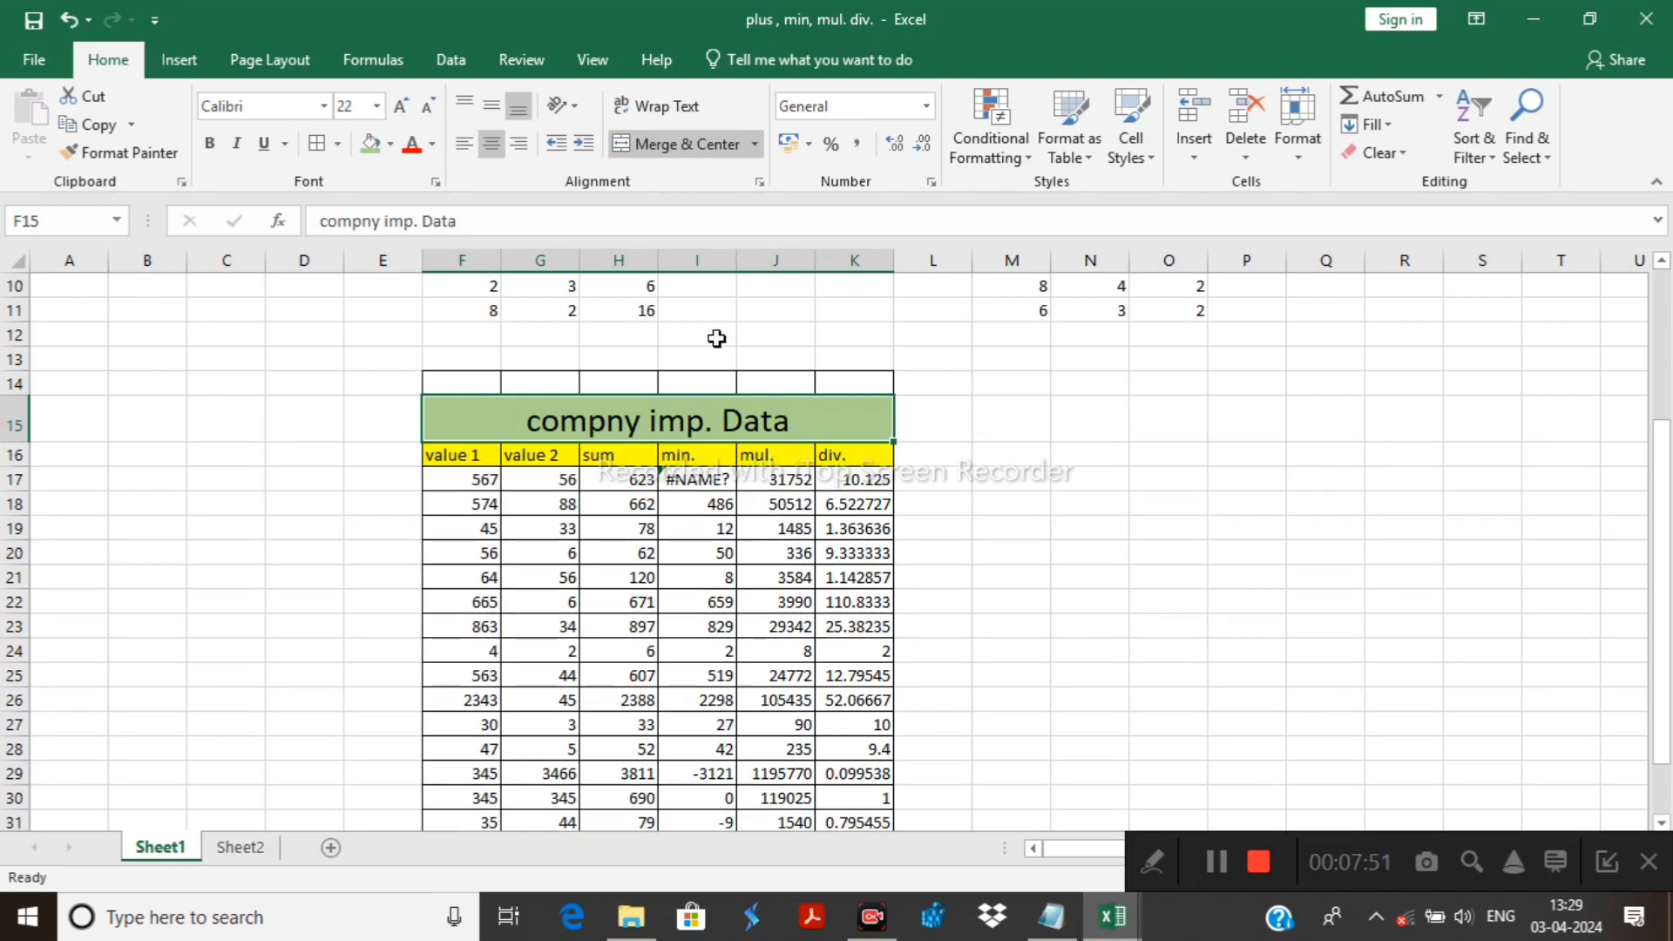
left_click(1299, 529)
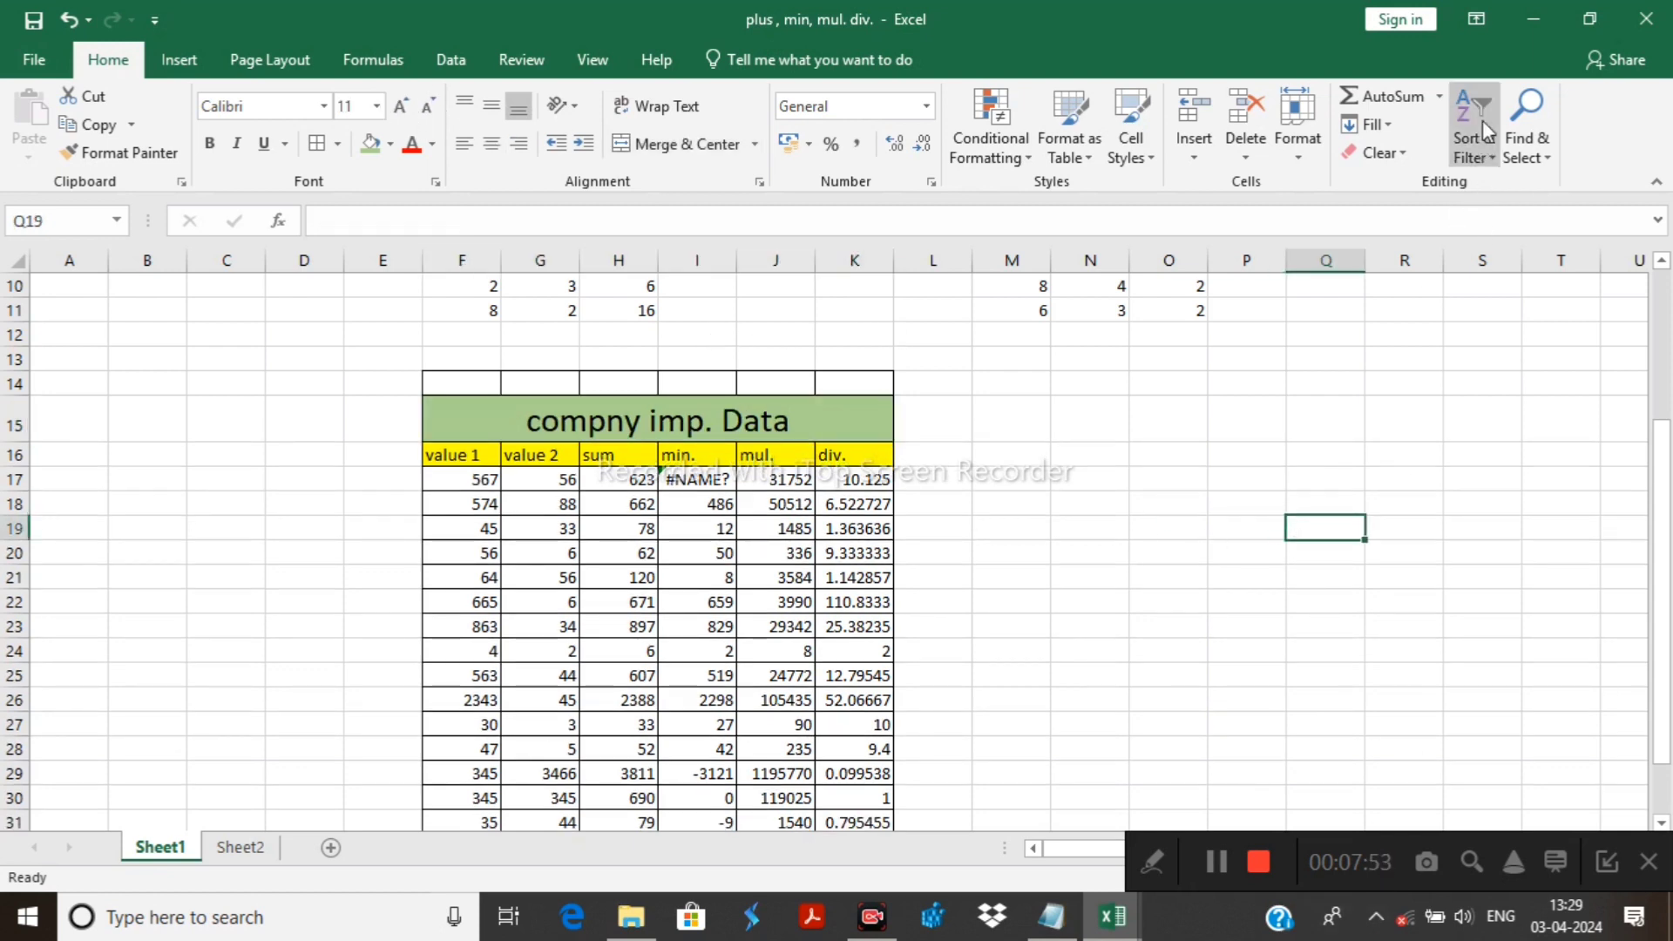
Enter the numbers 1, 22 and 12 down column N, starting in cell N19.
scroll(1266, 480, "down", 1)
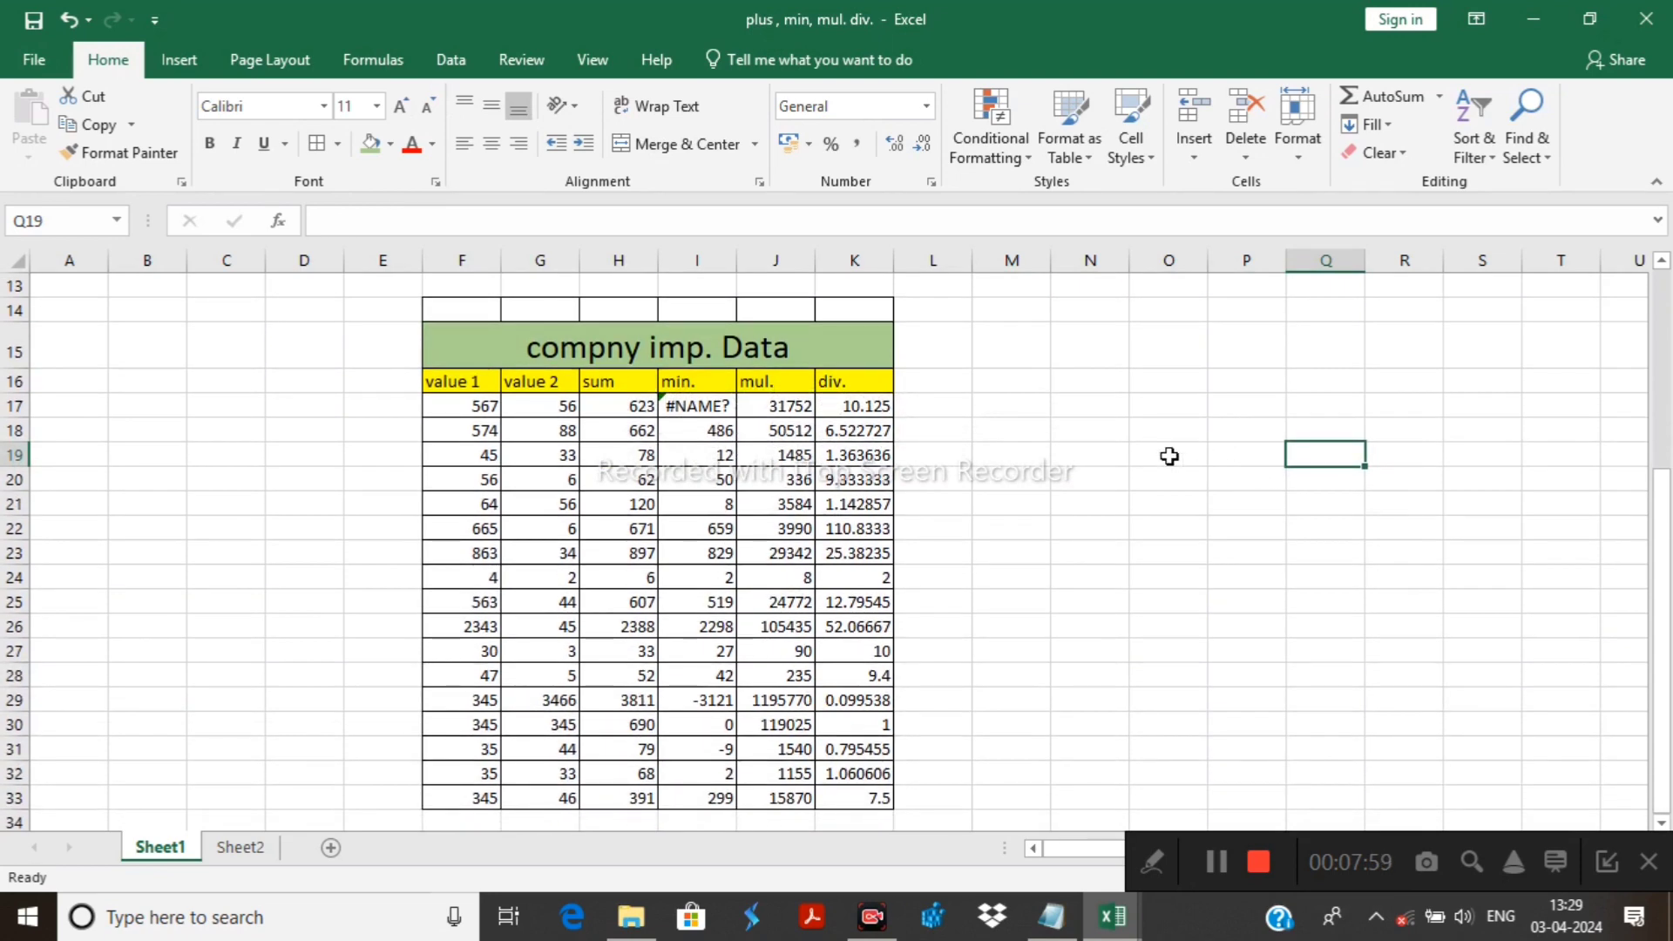
left_click(1079, 446)
type("1")
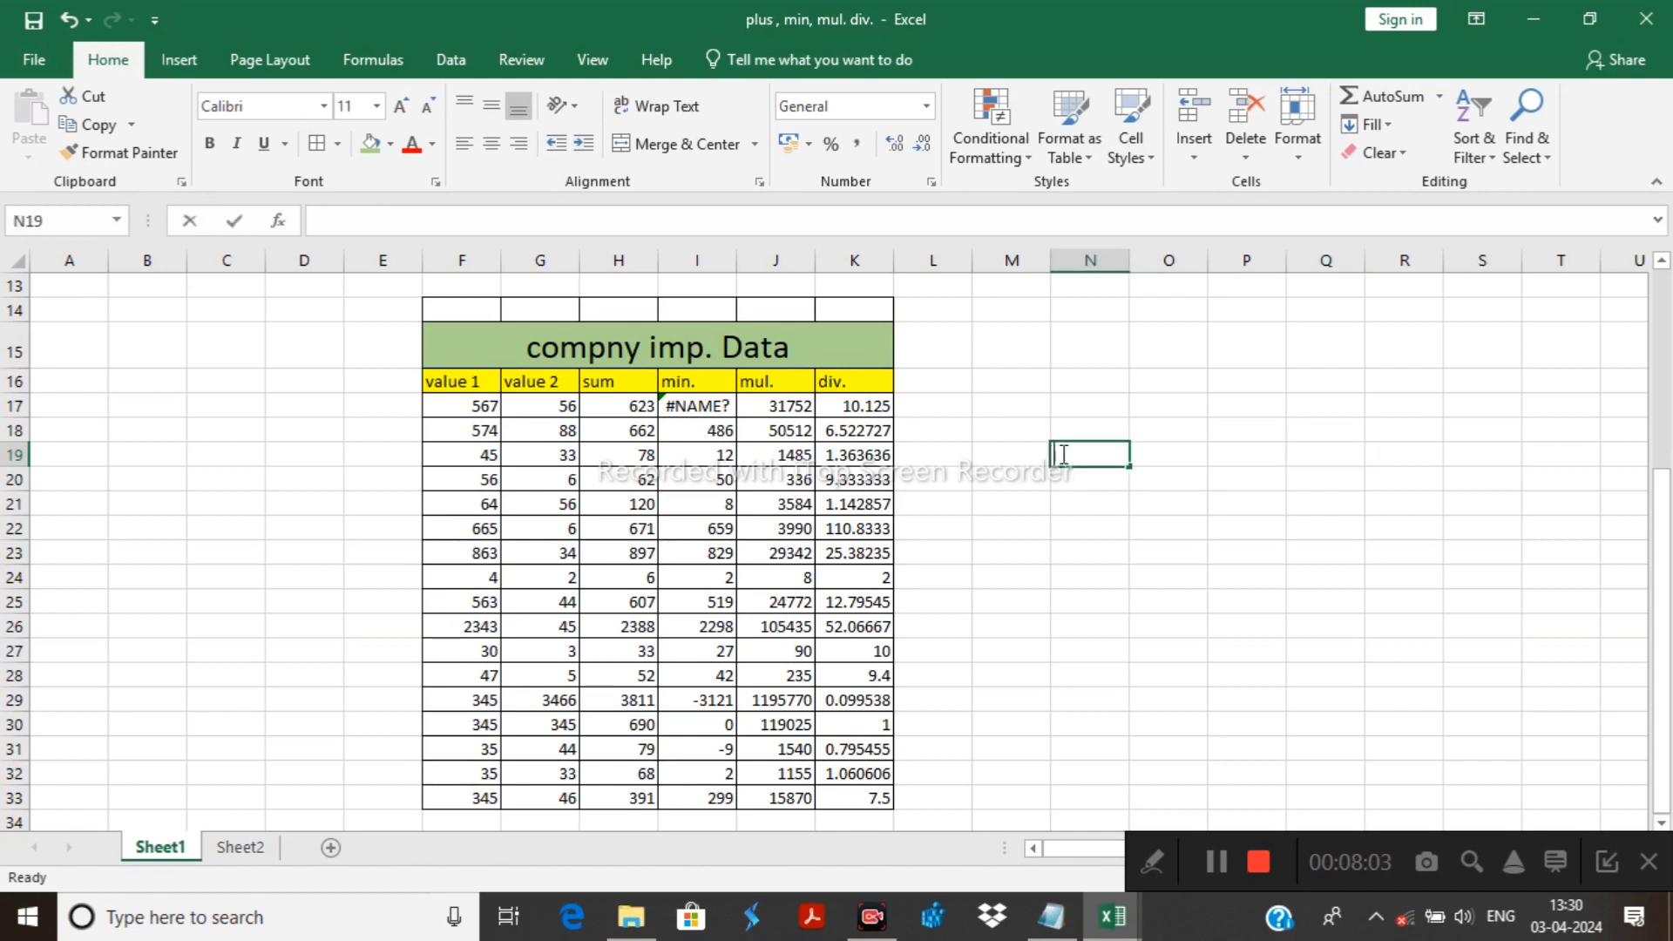
key("Return")
type("242")
key("Return")
type("12")
key("Return")
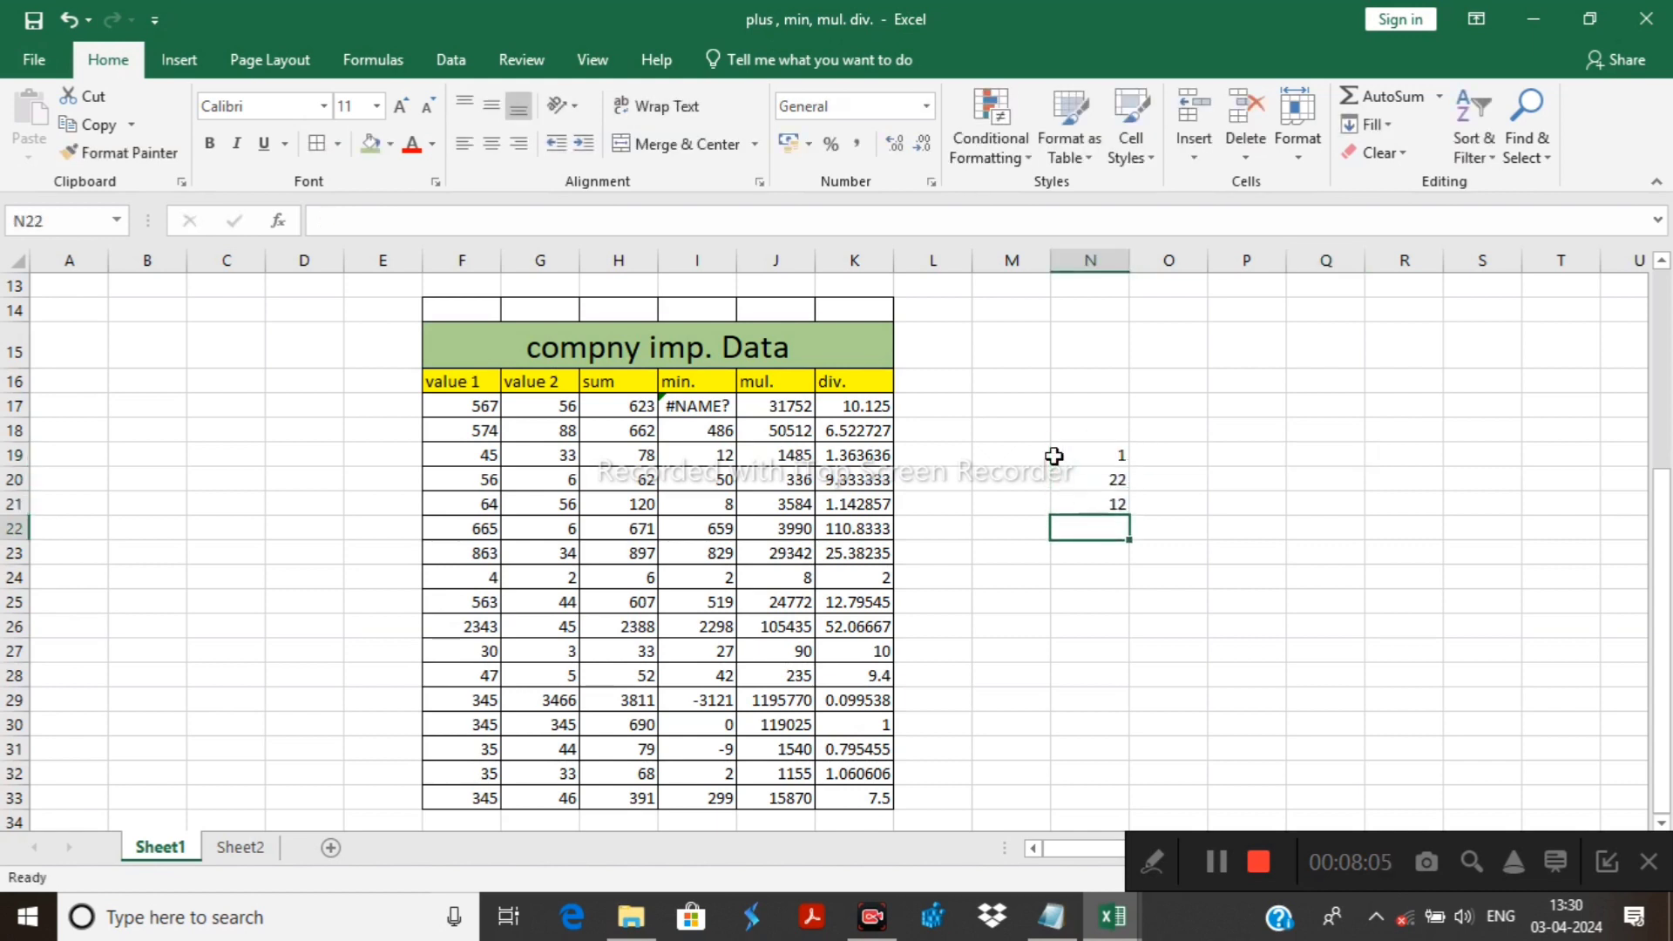
Continue the number list in column N with 242, 545, 34 and 36, starting in cell N22.
type("242")
key("Return")
type("545")
key("Return")
type("34")
key("Return")
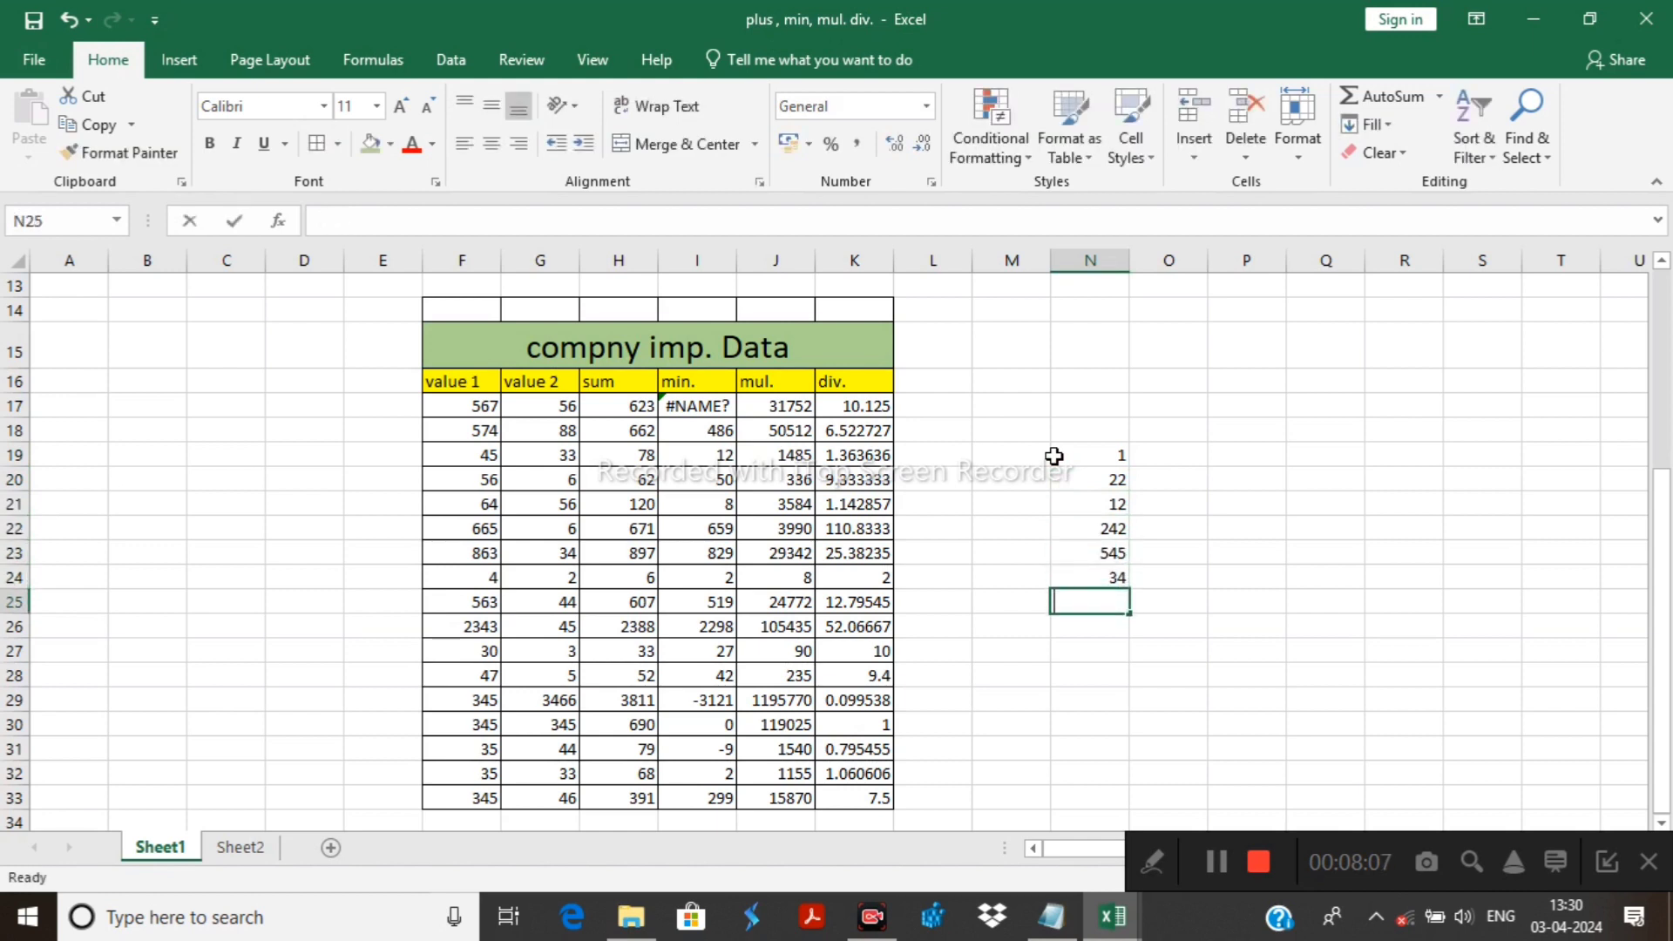
type("36")
key("Return")
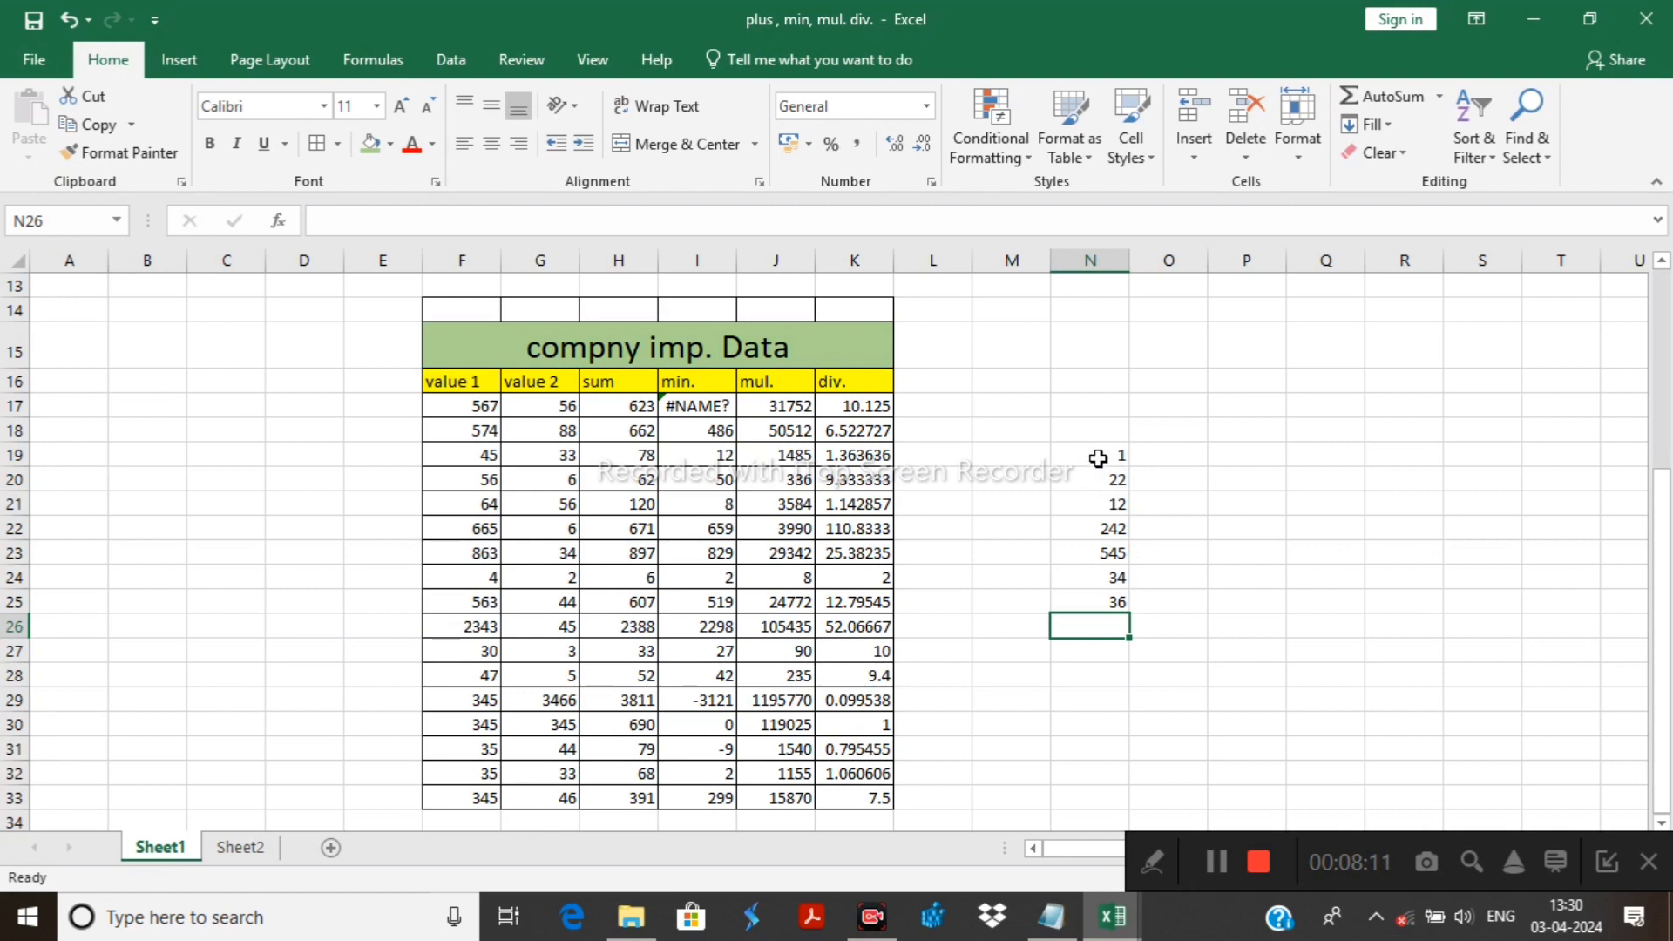
Try a red font colour on the numbers in N19:N25 and finish with the standard dark blue.
left_click_drag(1095, 452, 1116, 610)
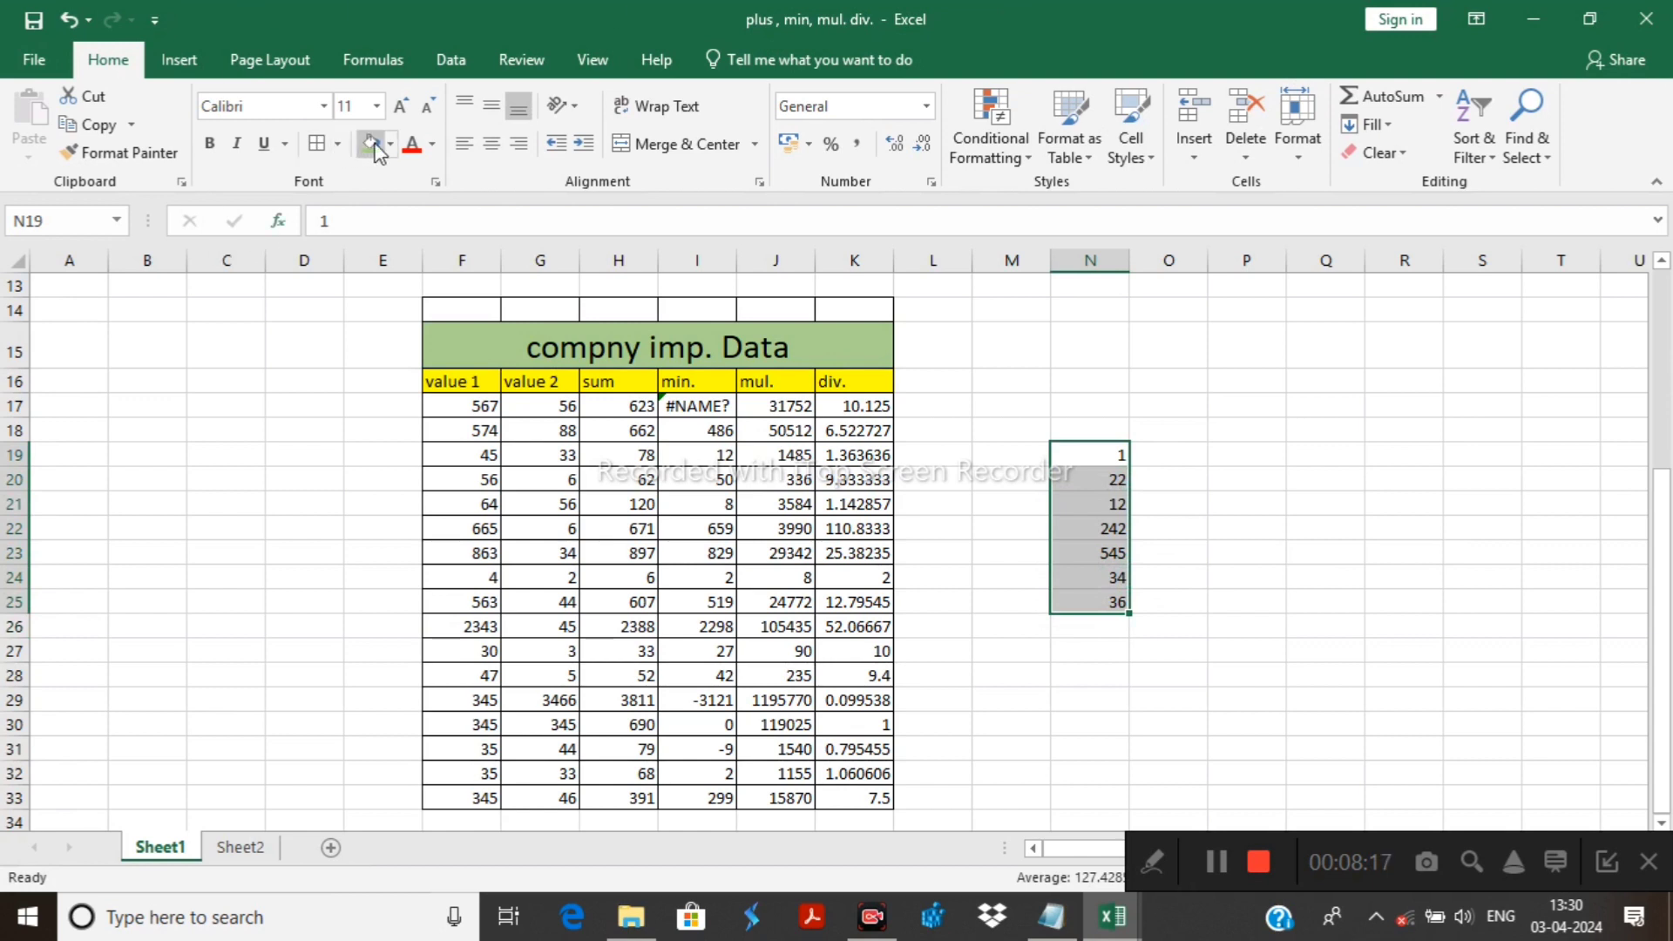
left_click(416, 155)
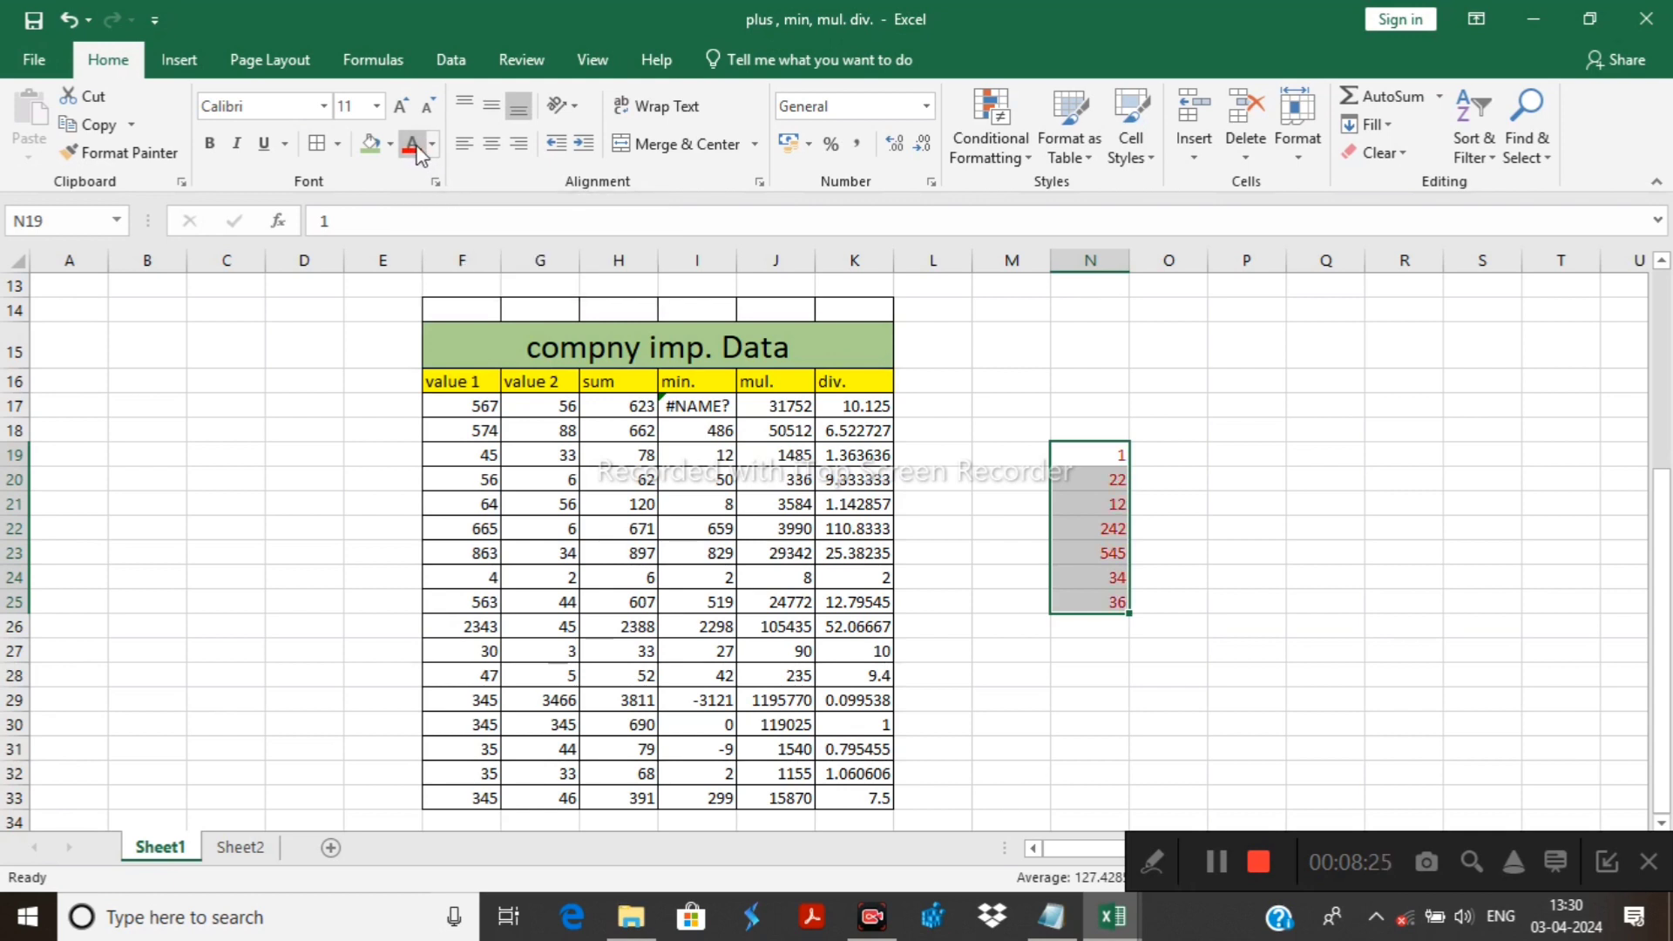
left_click(433, 147)
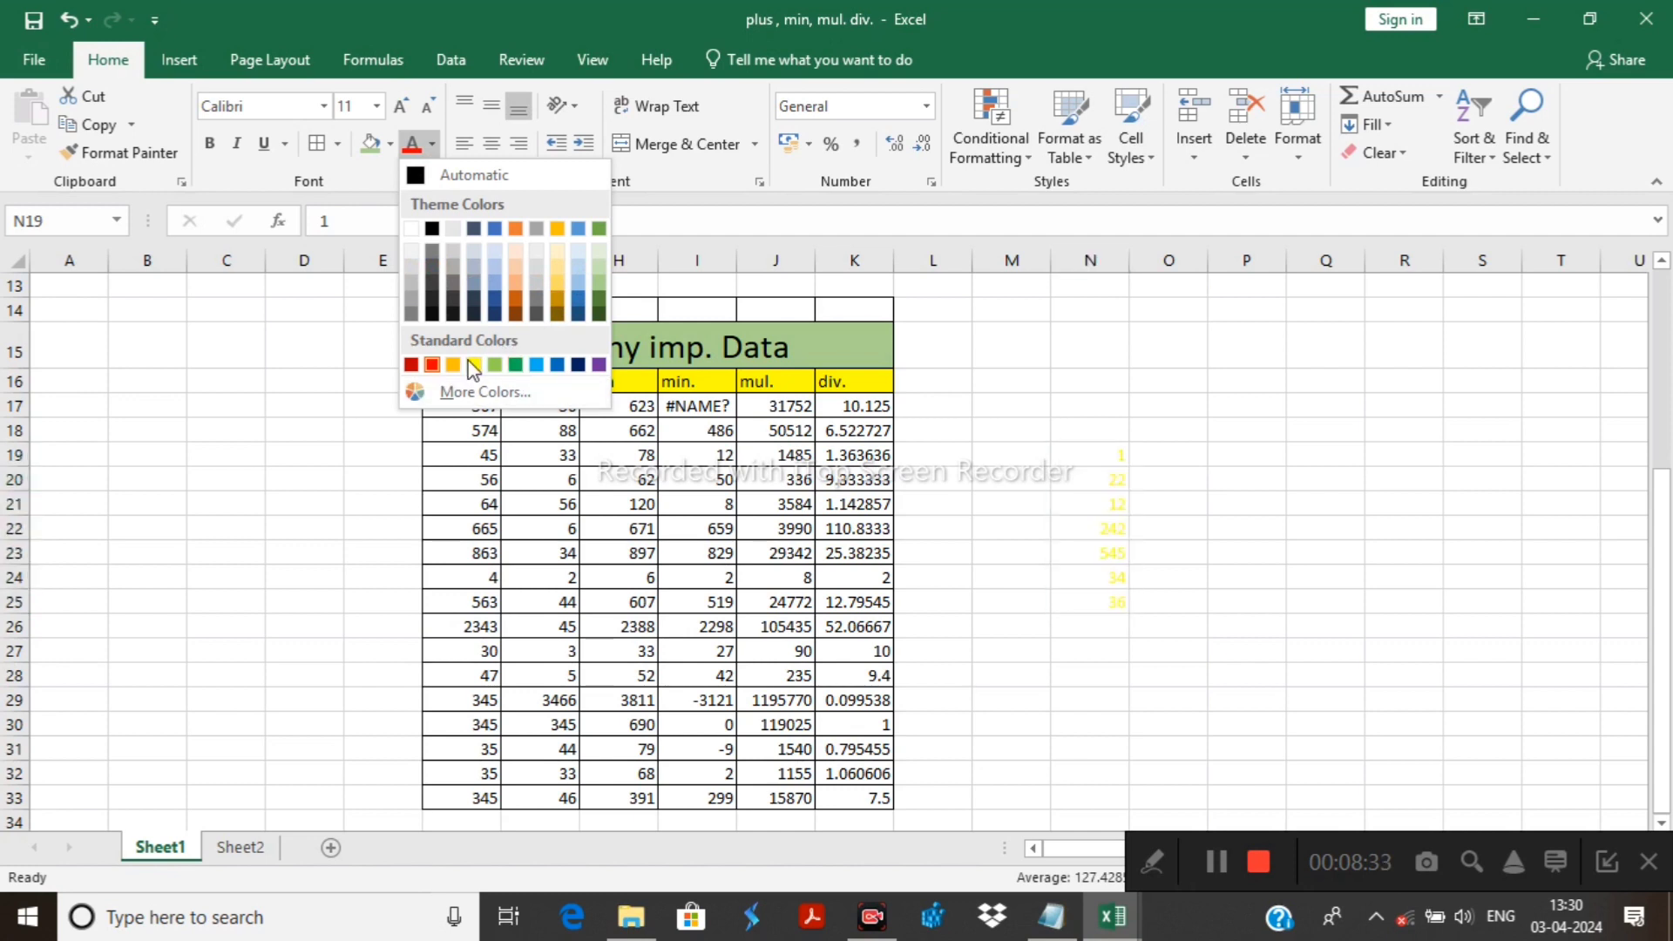
left_click(578, 366)
left_click(1142, 453)
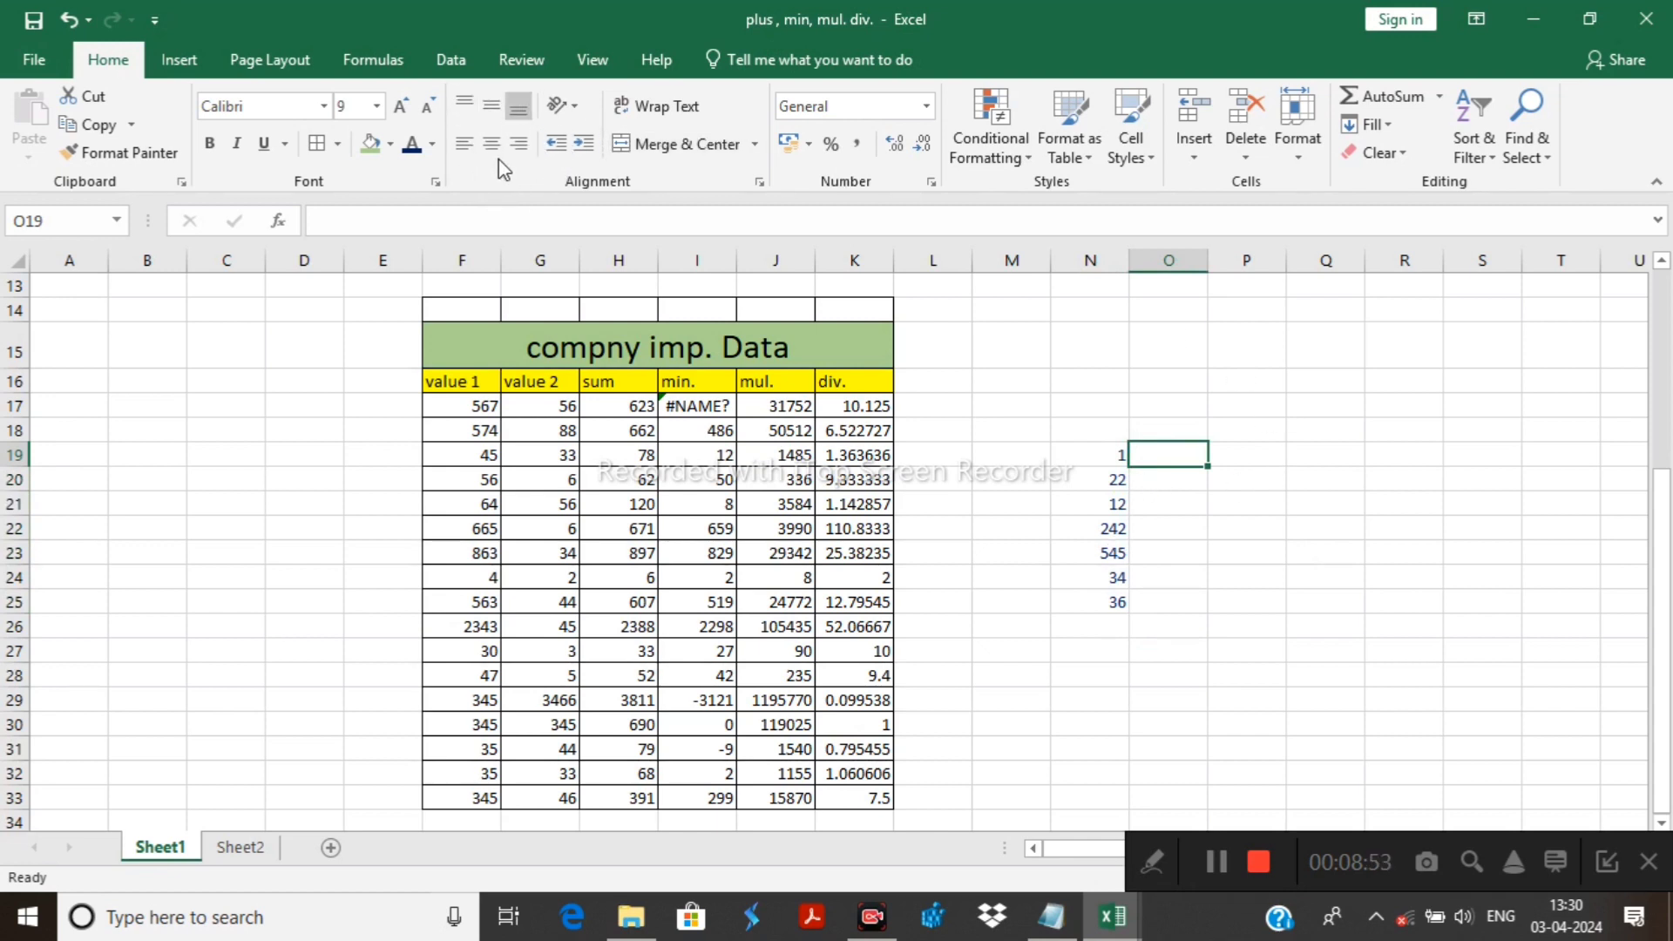
Try centre and left alignment on cell N19, finishing with right horizontal alignment and top vertical alignment.
left_click(1079, 455)
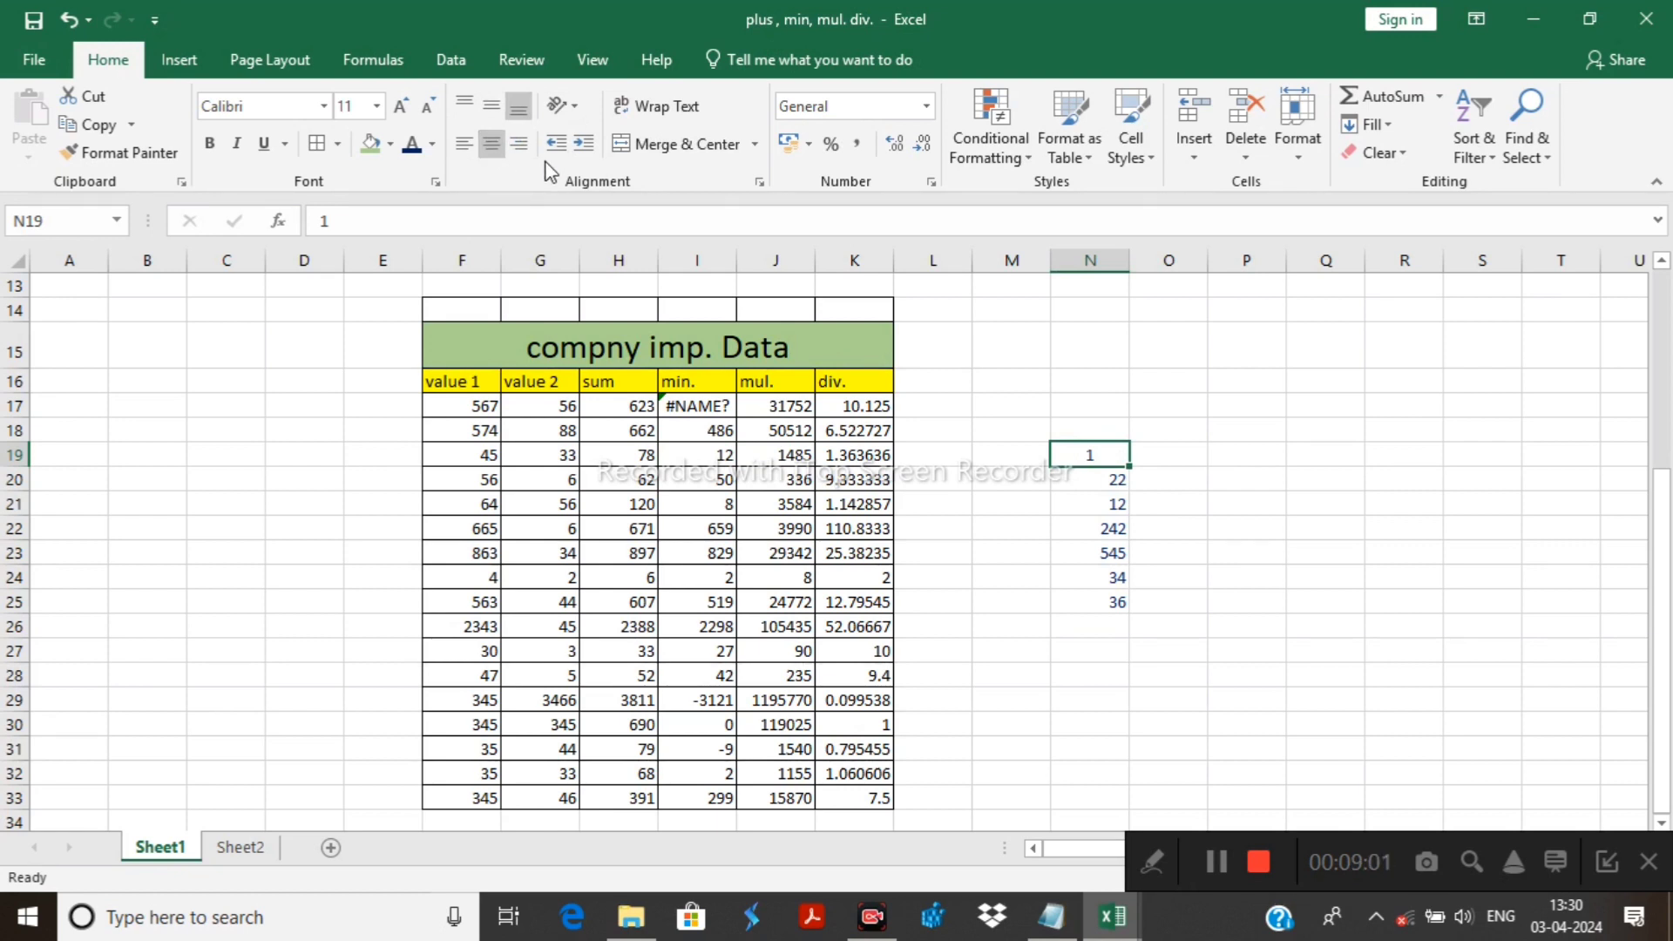
left_click(523, 146)
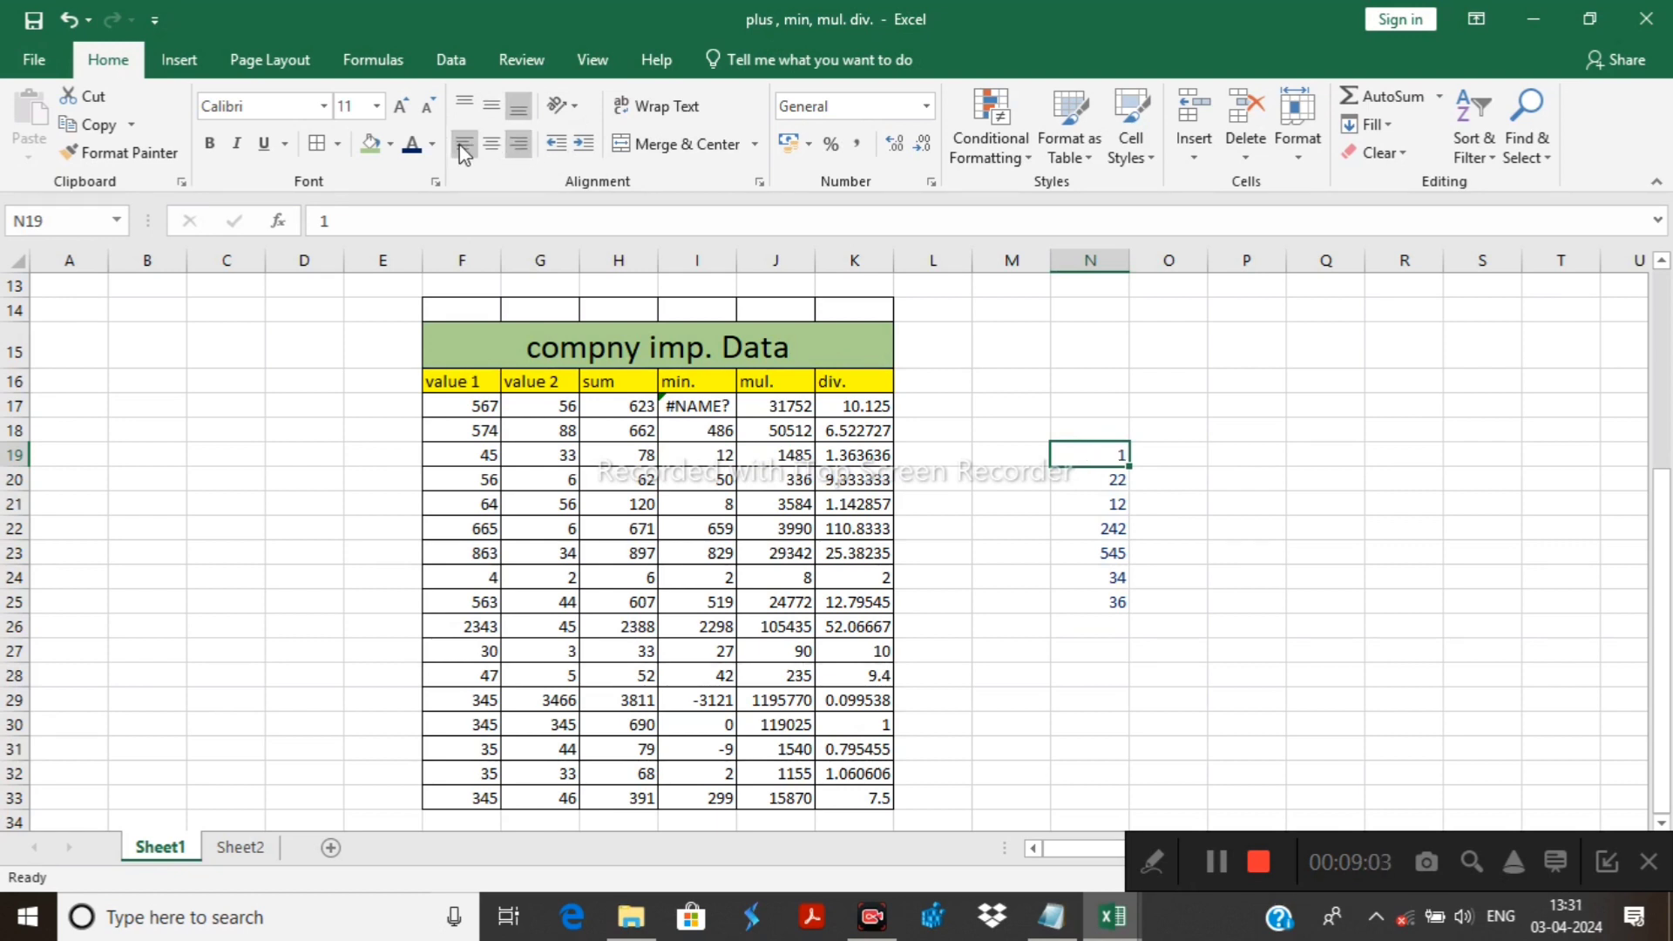
left_click(463, 150)
left_click(520, 148)
left_click(491, 145)
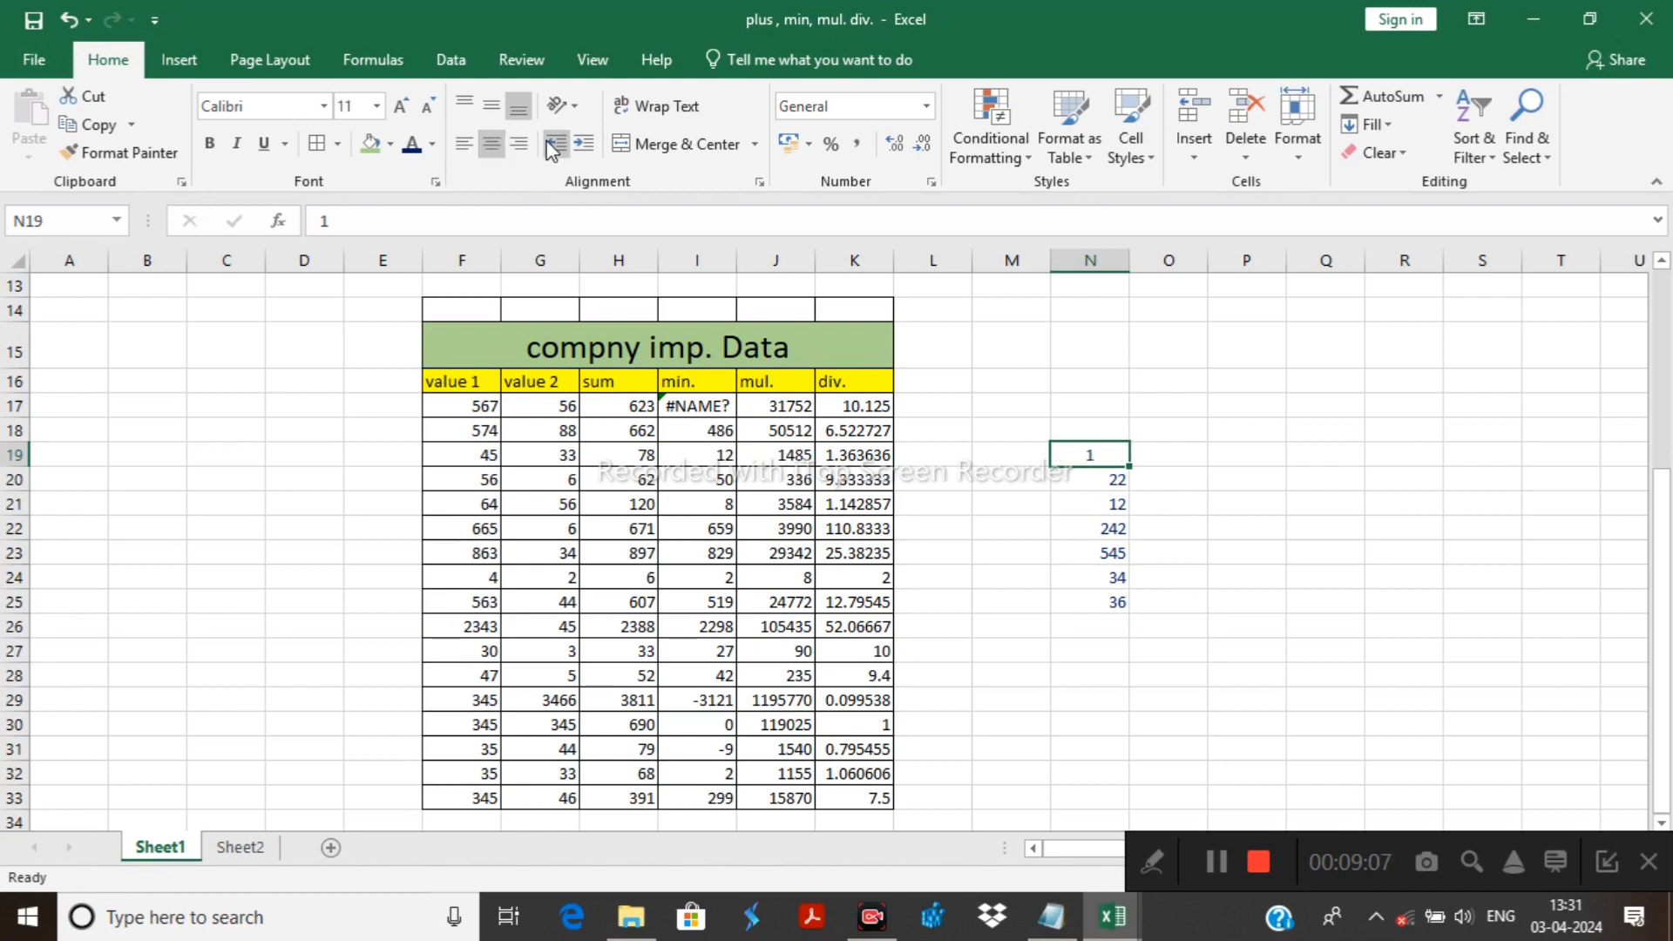
left_click(526, 154)
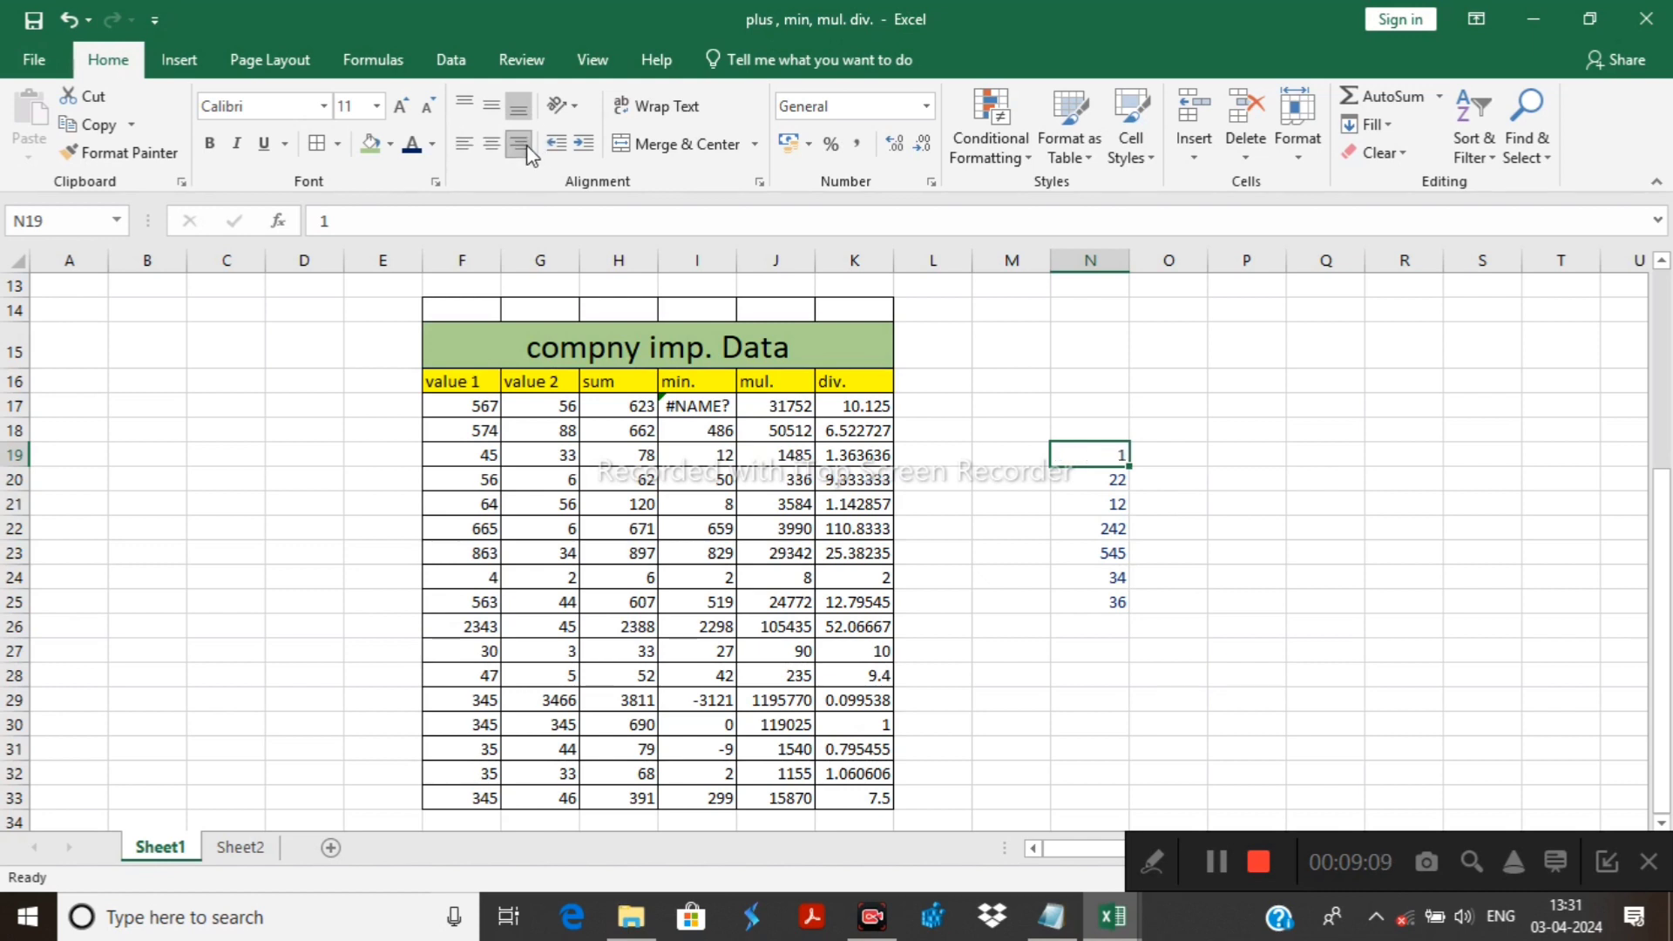
left_click(465, 145)
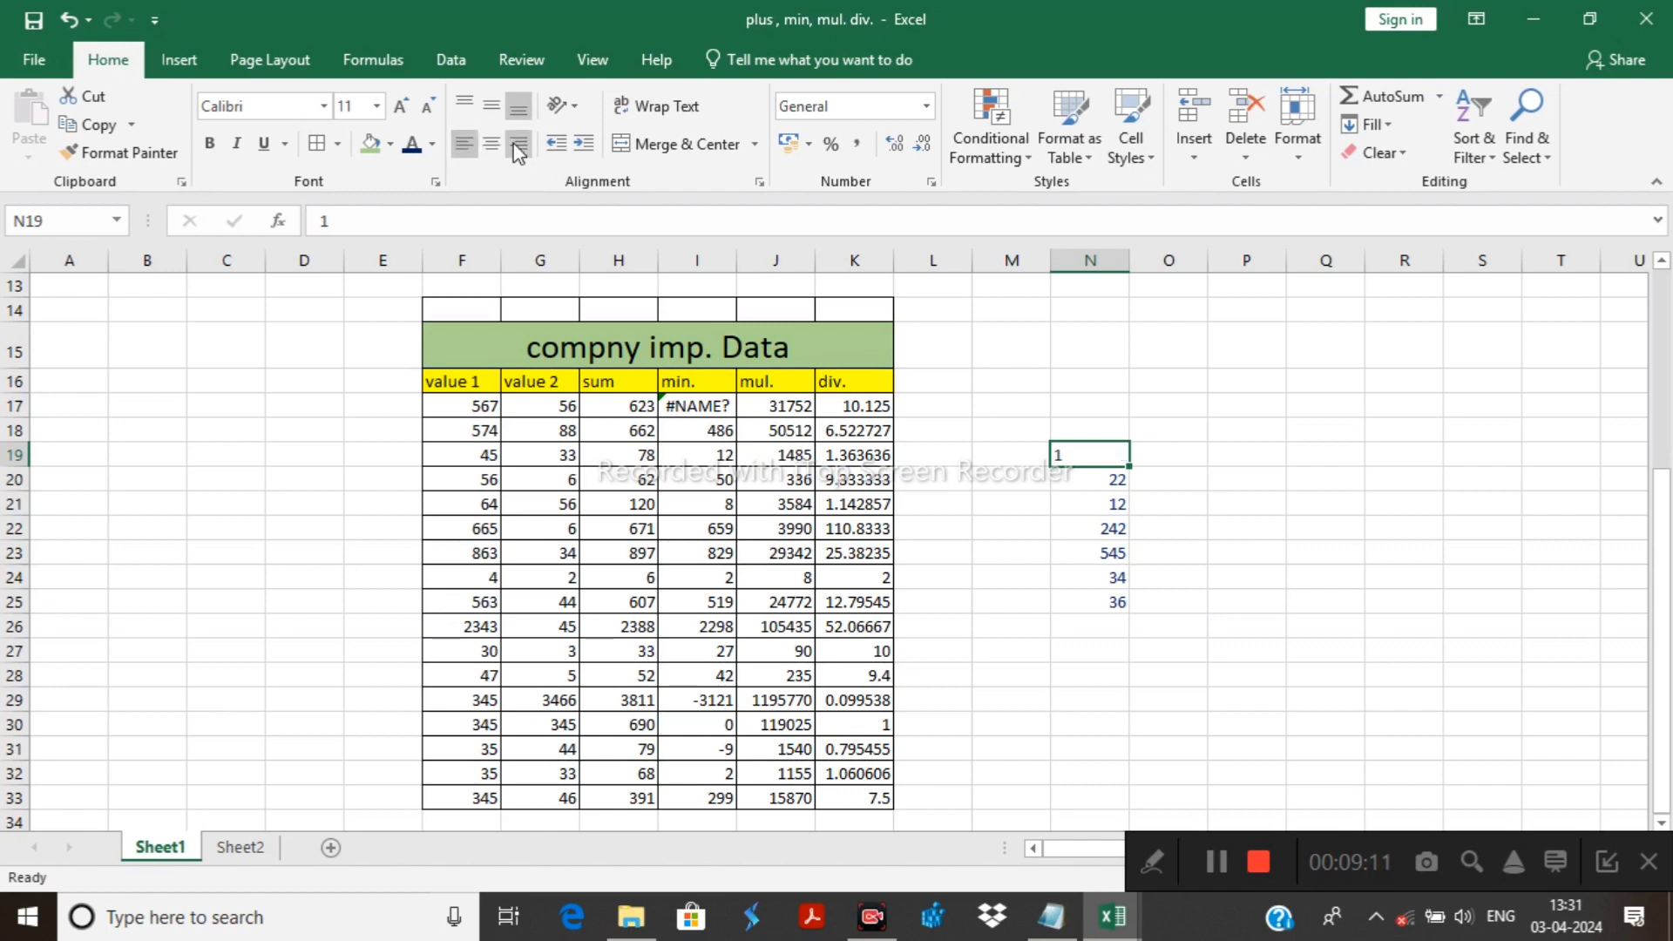
left_click(519, 150)
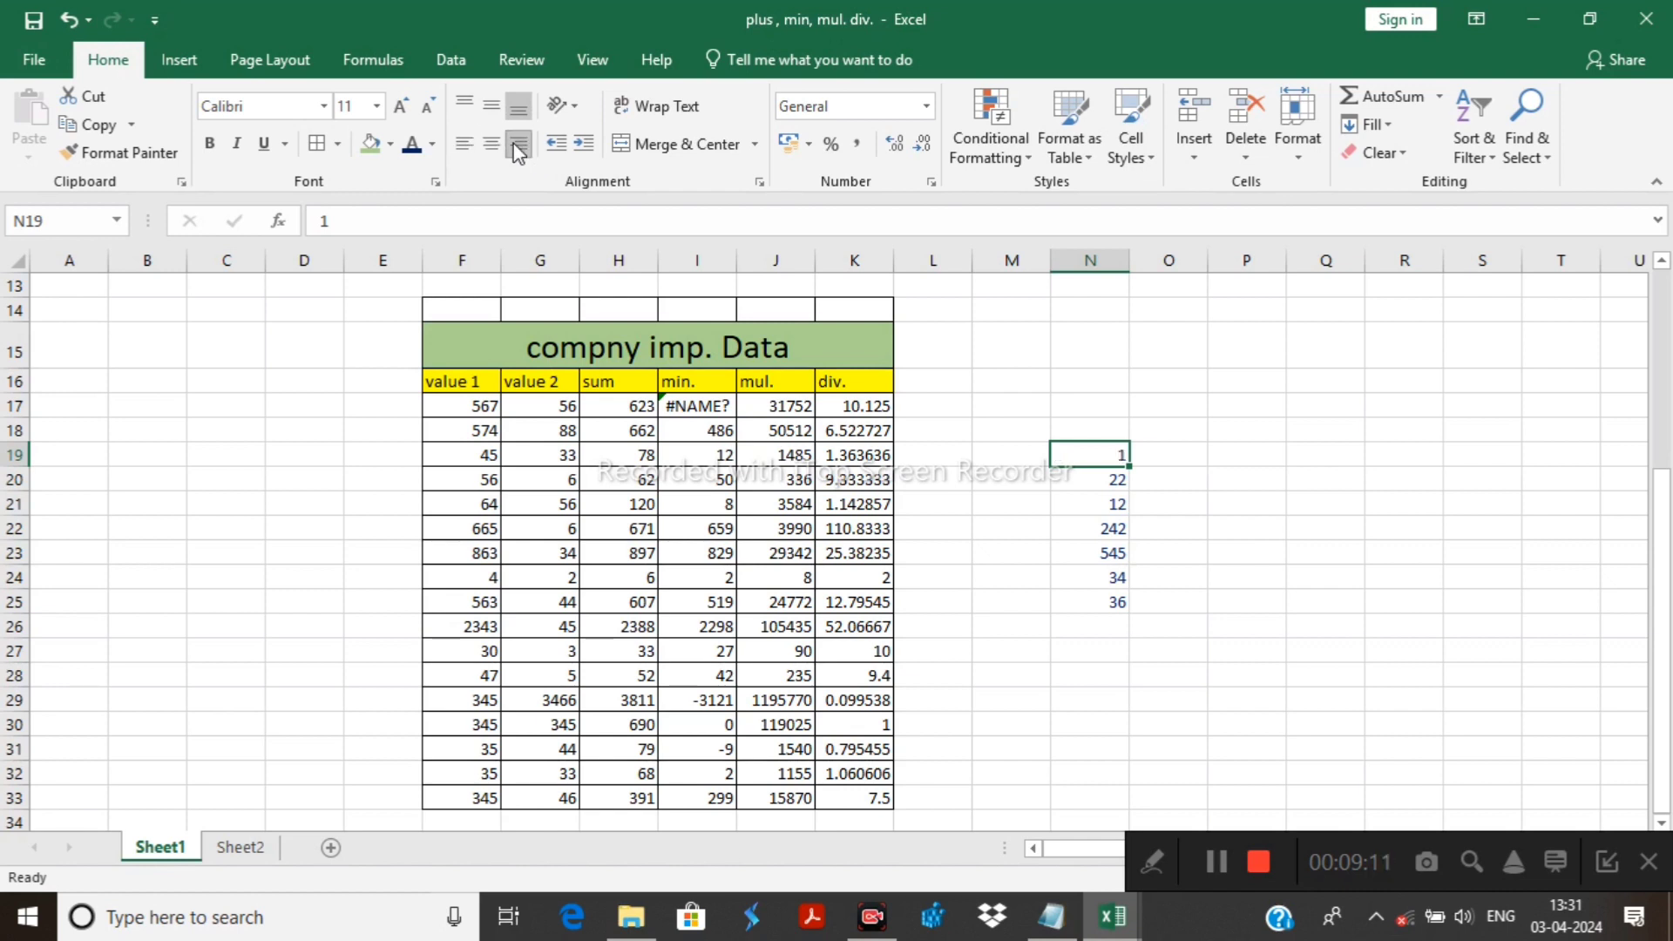
left_click(468, 111)
left_click(465, 105)
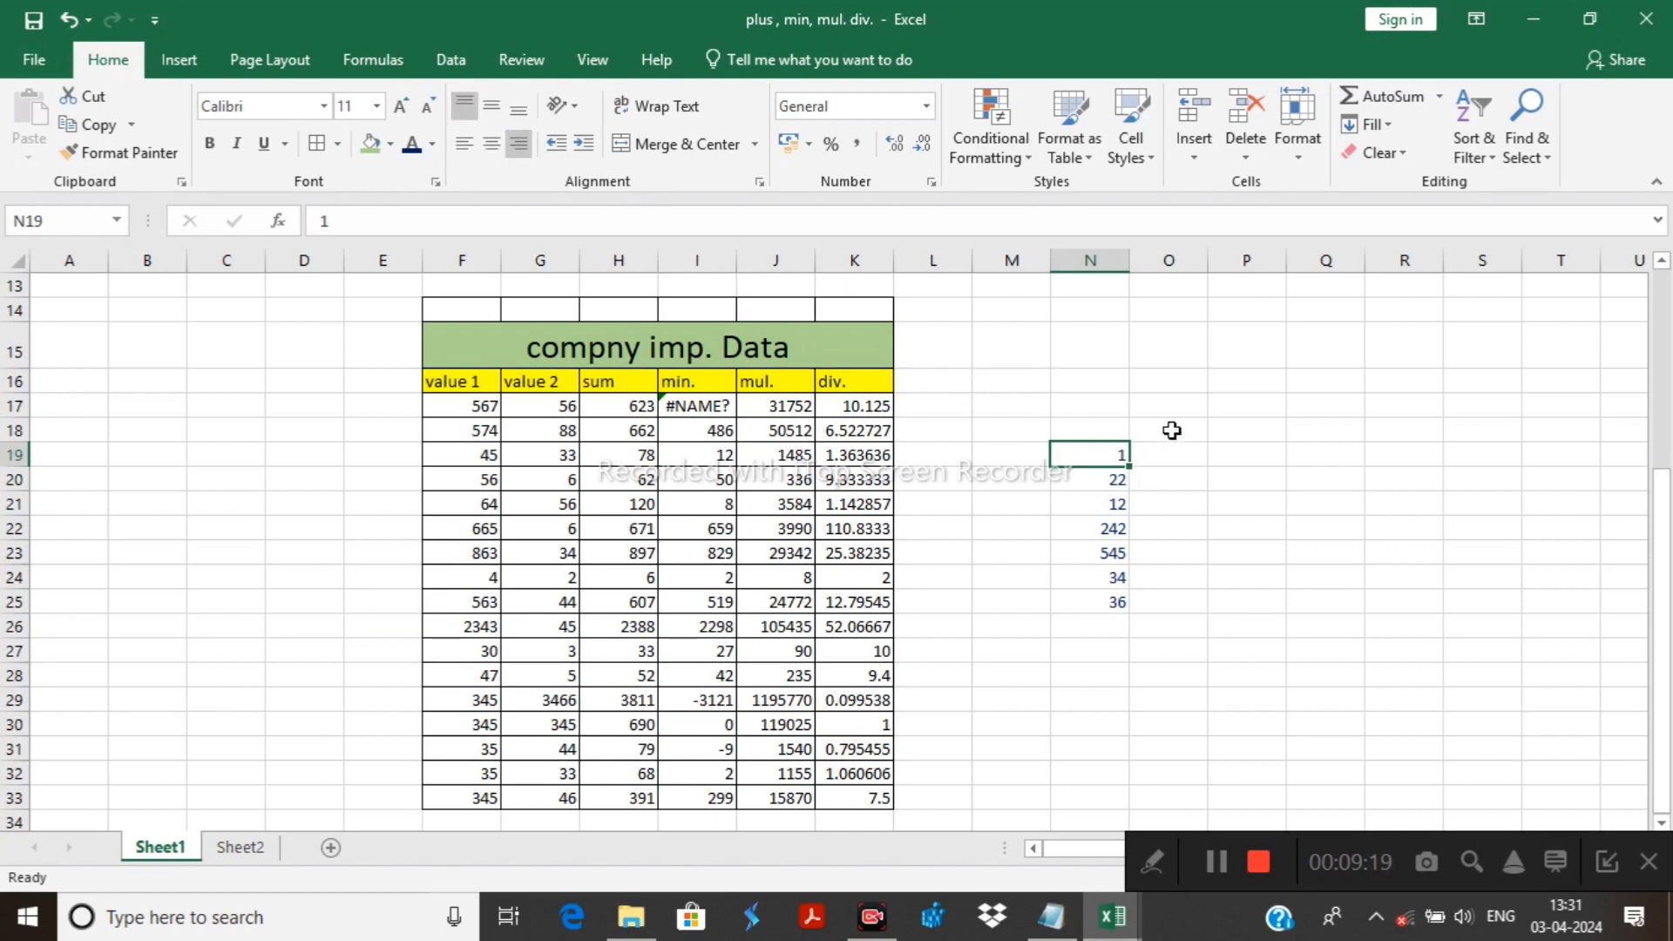
scroll(1151, 474, "up", 1)
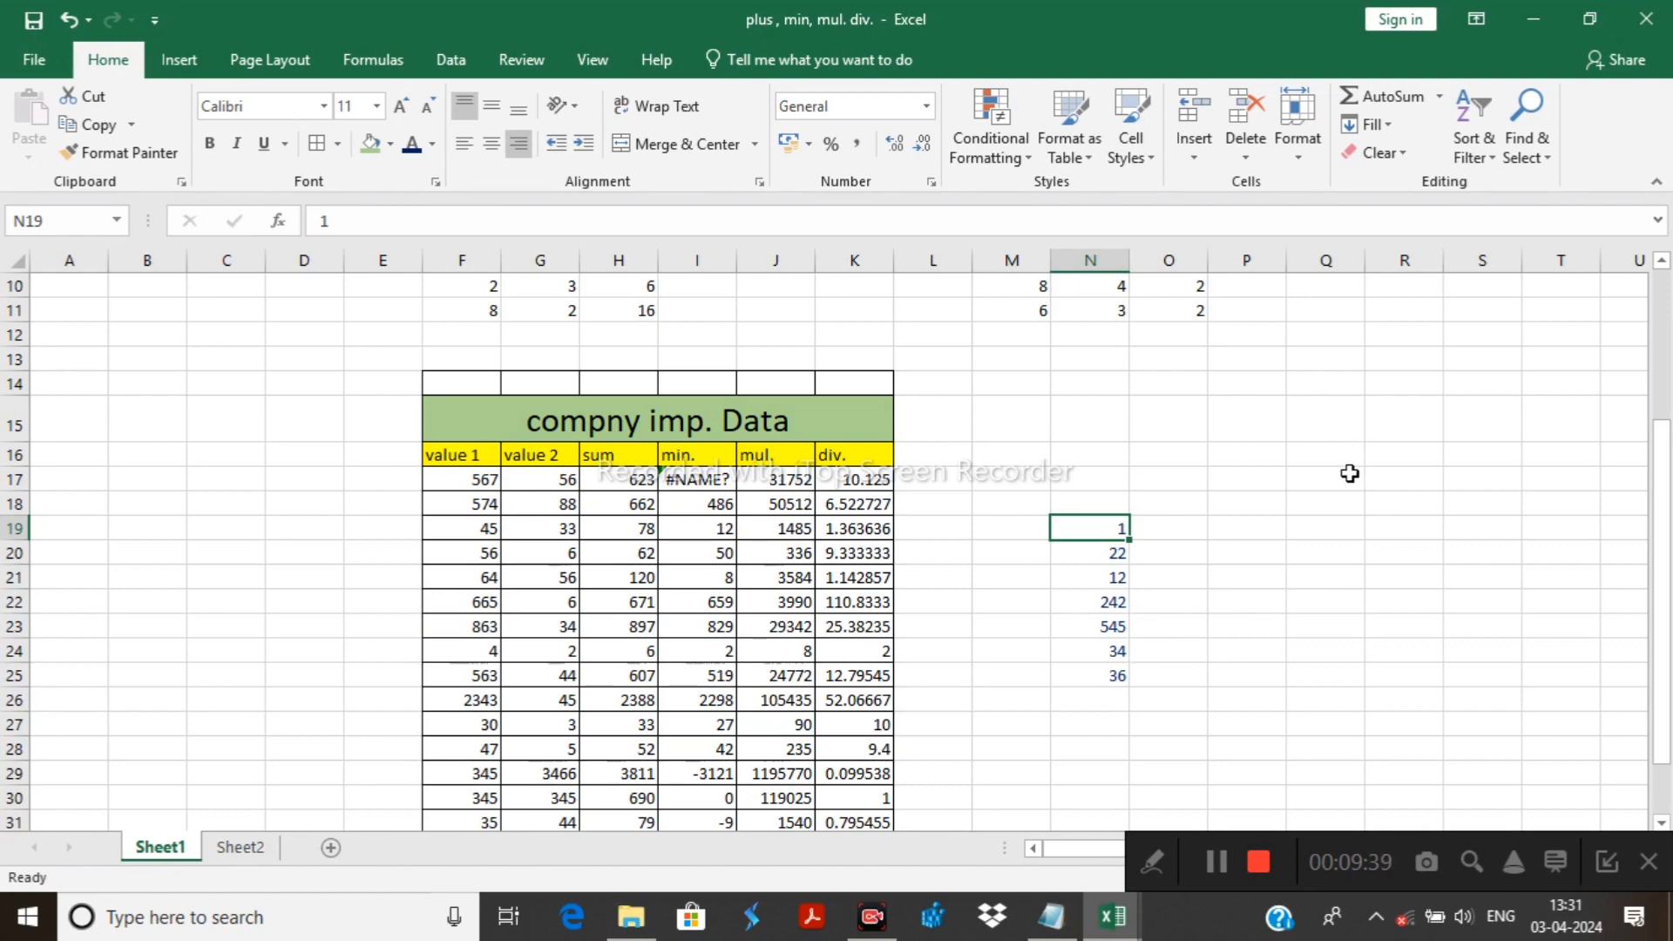
scroll(1334, 471, "down", 2)
scroll(1292, 468, "up", 1)
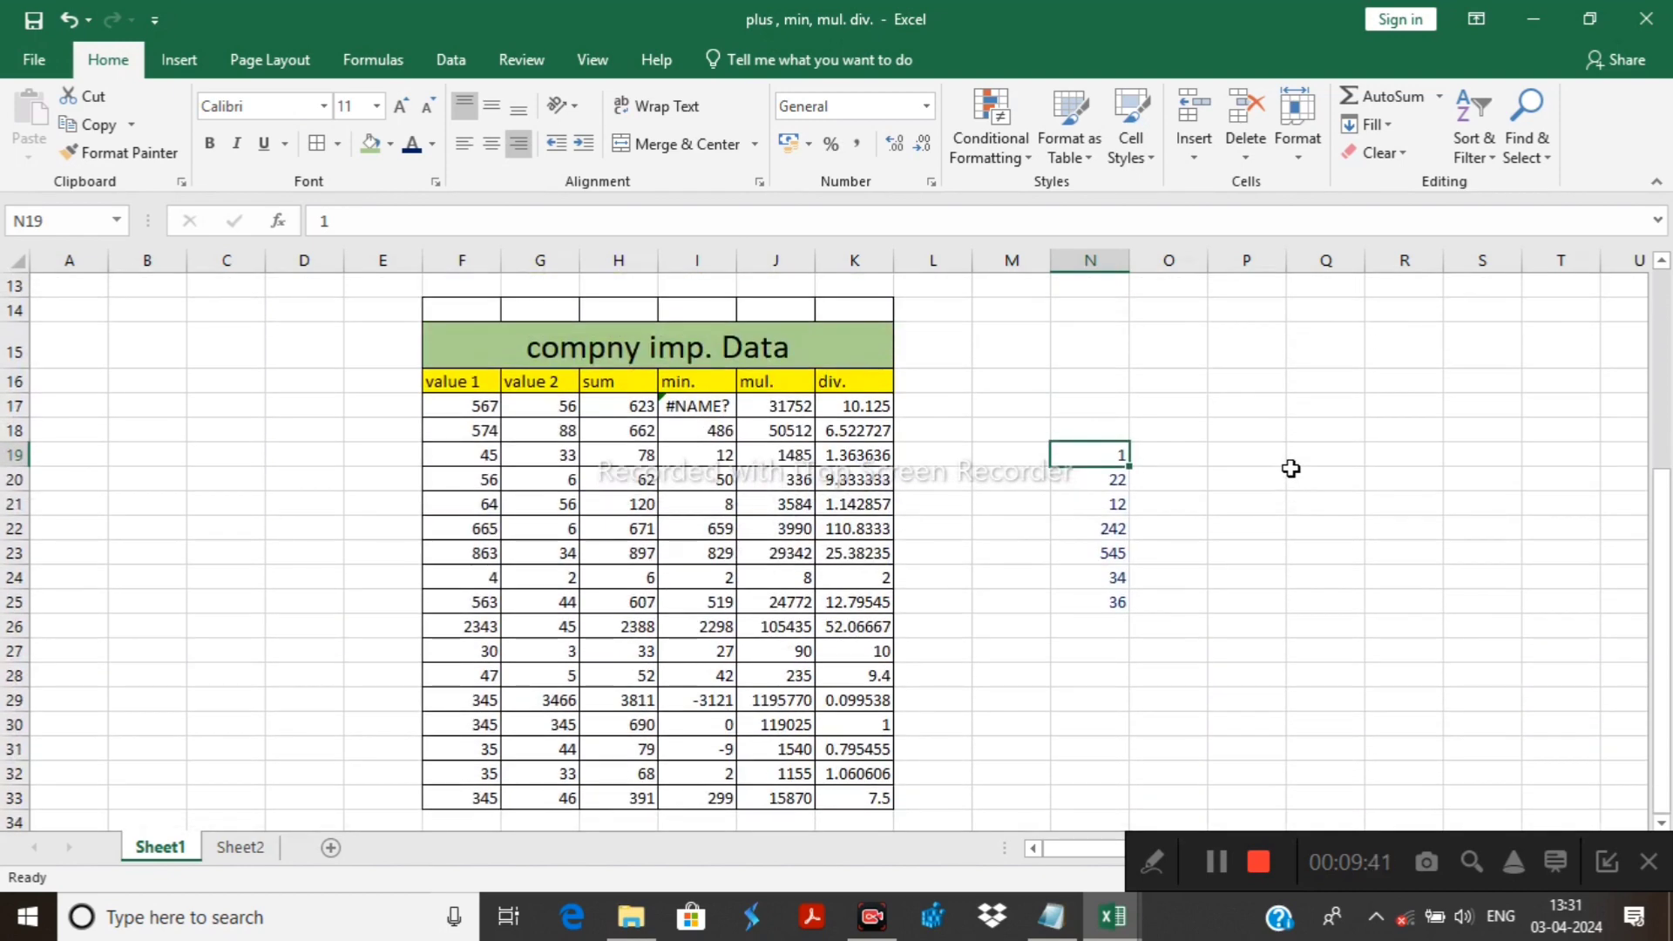